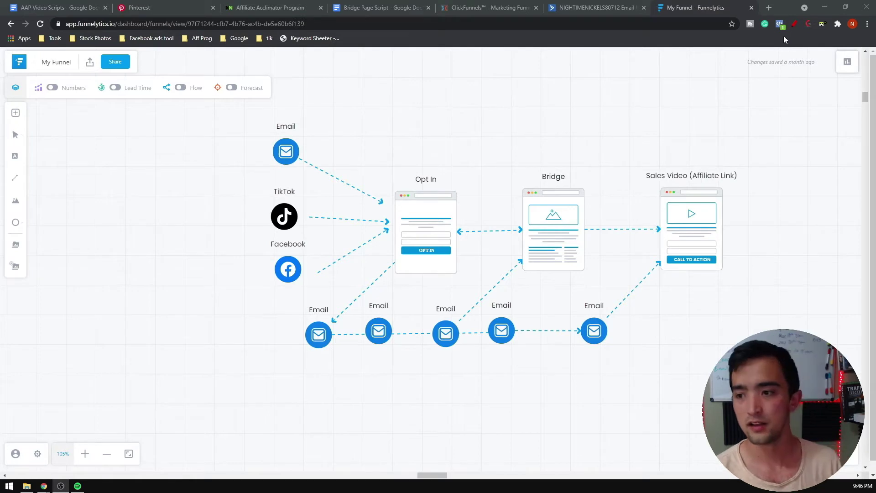
Step: Annotate the funnel diagram in red, crossing out Opt In and arrowing the follow-up emails to Sales Video
{"action": "left_click", "coordinate": [570, 104]}
{"action": "key", "text": "alt+shift+d"}
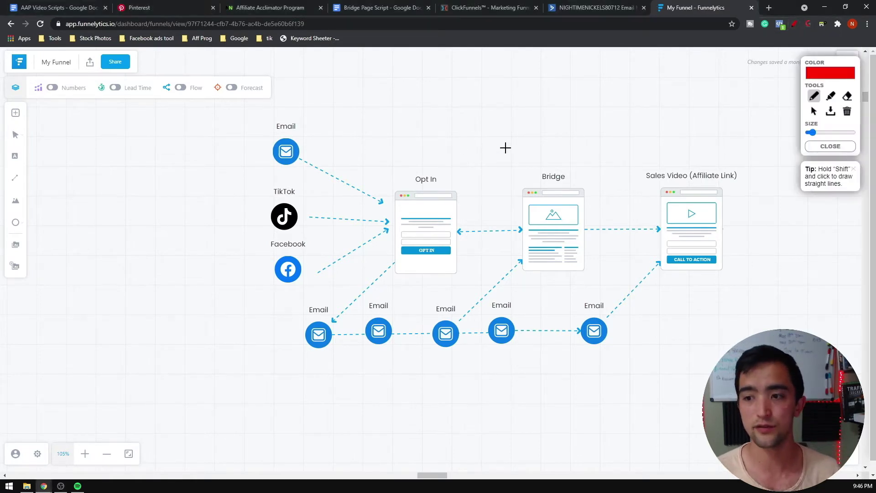
{"action": "mouse_move", "coordinate": [505, 146]}
{"action": "left_mouse_down"}
{"action": "mouse_move", "coordinate": [545, 295]}
{"action": "mouse_move", "coordinate": [597, 152]}
{"action": "mouse_move", "coordinate": [441, 138]}
{"action": "left_mouse_up"}
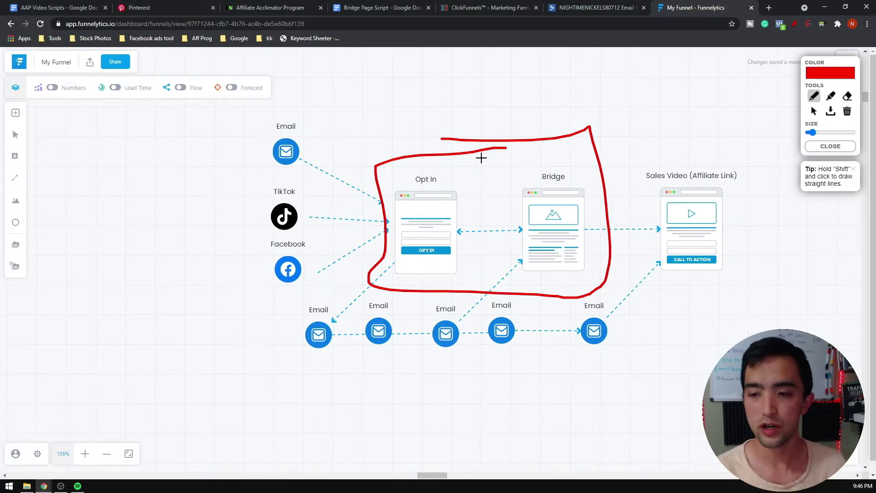
{"action": "key", "text": "Escape"}
{"action": "left_click", "coordinate": [795, 24]}
{"action": "mouse_move", "coordinate": [456, 146]}
{"action": "left_mouse_down"}
{"action": "mouse_move", "coordinate": [500, 271]}
{"action": "mouse_move", "coordinate": [401, 145]}
{"action": "left_mouse_up"}
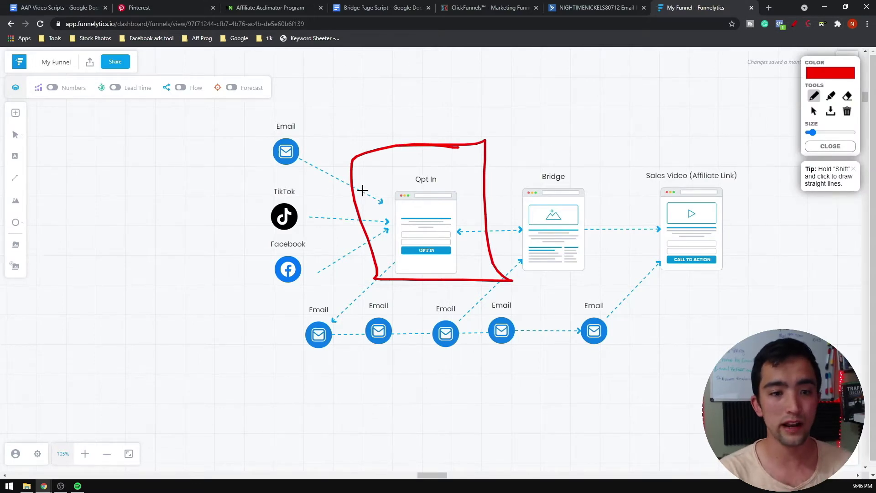
{"action": "mouse_move", "coordinate": [302, 116]}
{"action": "left_mouse_down"}
{"action": "mouse_move", "coordinate": [245, 141]}
{"action": "mouse_move", "coordinate": [313, 302]}
{"action": "mouse_move", "coordinate": [314, 122]}
{"action": "mouse_move", "coordinate": [397, 135]}
{"action": "mouse_move", "coordinate": [360, 140]}
{"action": "left_mouse_up"}
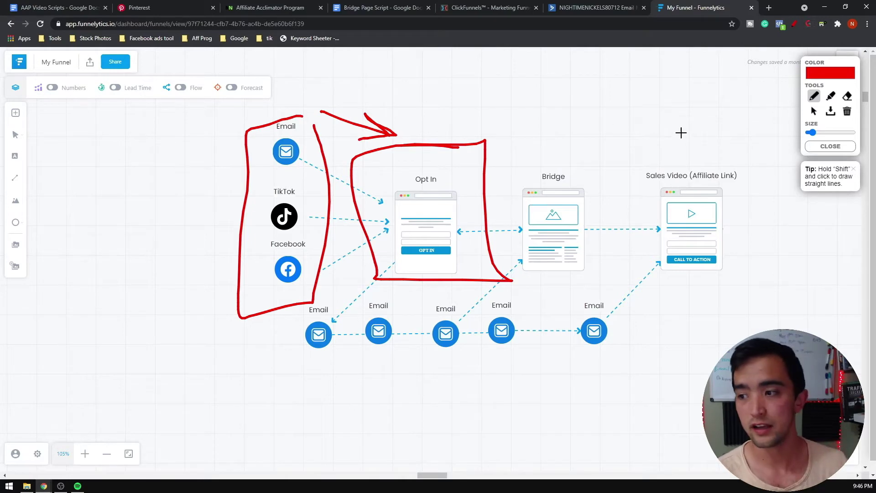
{"action": "mouse_move", "coordinate": [681, 133]}
{"action": "left_mouse_down"}
{"action": "mouse_move", "coordinate": [682, 145]}
{"action": "mouse_move", "coordinate": [668, 129]}
{"action": "left_mouse_up"}
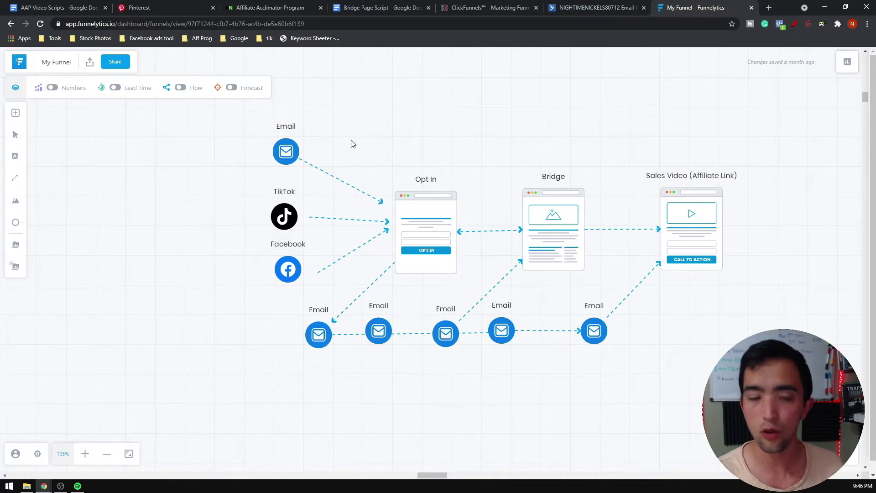
{"action": "left_click", "coordinate": [794, 24]}
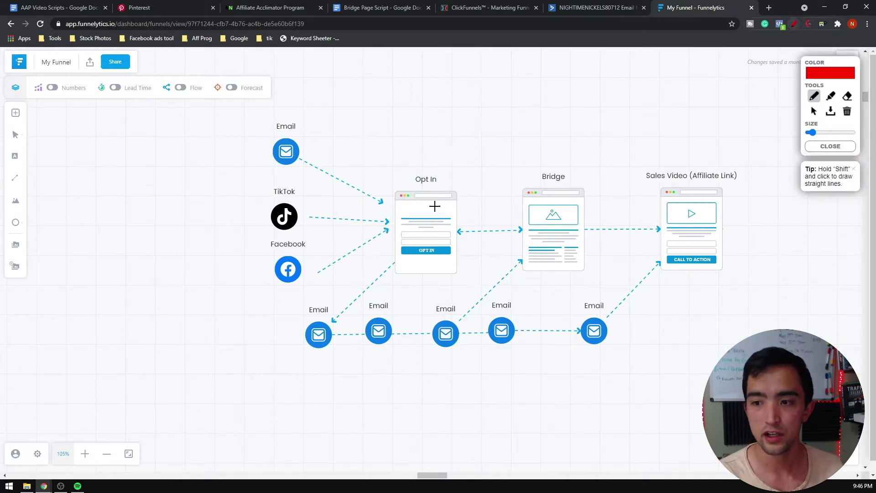
{"action": "left_click_drag", "start_coordinate": [450, 172], "coordinate": [387, 232]}
{"action": "left_click_drag", "start_coordinate": [397, 182], "coordinate": [462, 232]}
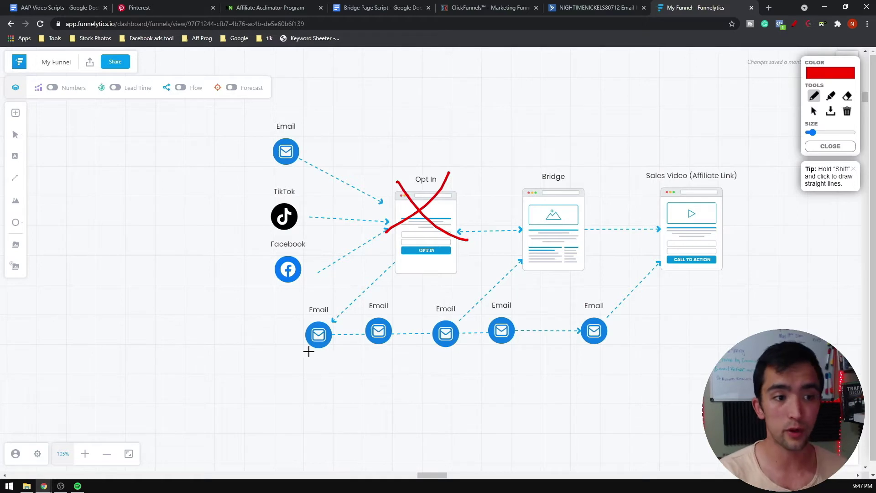
{"action": "mouse_move", "coordinate": [316, 343]}
{"action": "left_mouse_down"}
{"action": "mouse_move", "coordinate": [438, 352]}
{"action": "mouse_move", "coordinate": [439, 340]}
{"action": "mouse_move", "coordinate": [519, 358]}
{"action": "mouse_move", "coordinate": [509, 345]}
{"action": "mouse_move", "coordinate": [581, 371]}
{"action": "mouse_move", "coordinate": [581, 347]}
{"action": "left_mouse_up"}
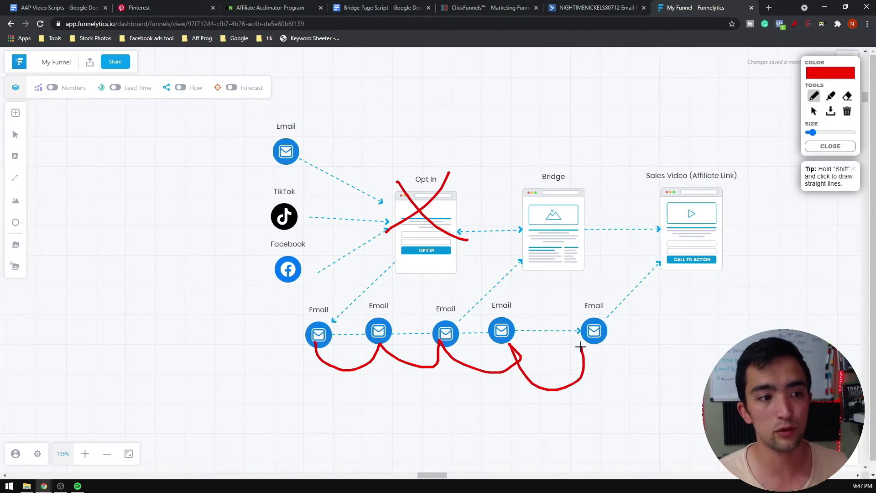
{"action": "left_click_drag", "start_coordinate": [764, 304], "coordinate": [710, 335]}
{"action": "left_click_drag", "start_coordinate": [751, 280], "coordinate": [751, 335]}
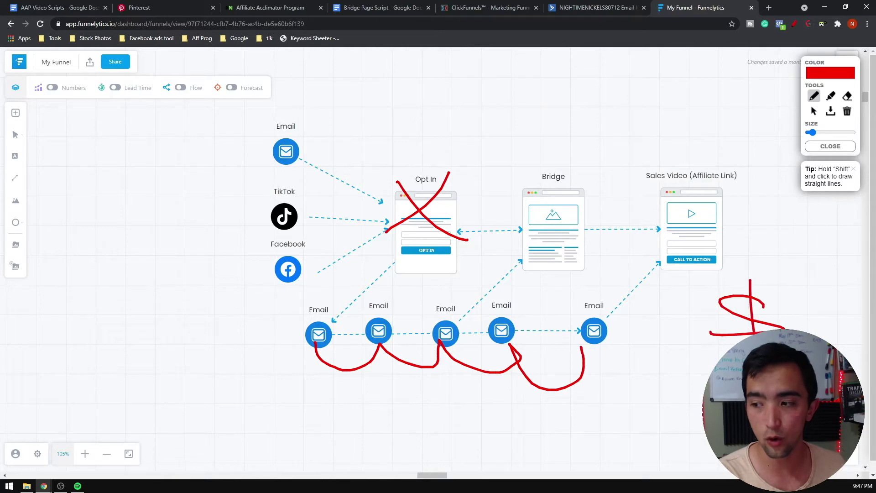
{"action": "mouse_move", "coordinate": [610, 327]}
{"action": "left_mouse_down"}
{"action": "mouse_move", "coordinate": [687, 240]}
{"action": "mouse_move", "coordinate": [696, 275]}
{"action": "left_mouse_up"}
{"action": "left_click_drag", "start_coordinate": [688, 242], "coordinate": [637, 250]}
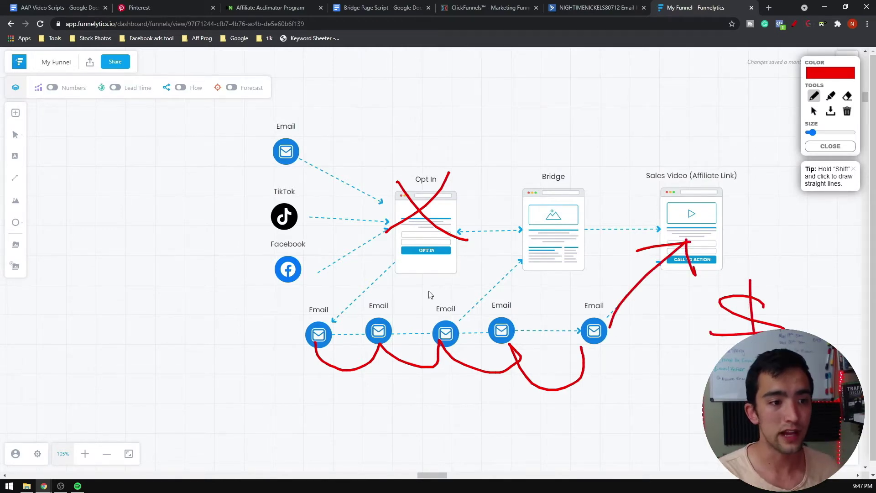
{"action": "key", "text": "Escape"}
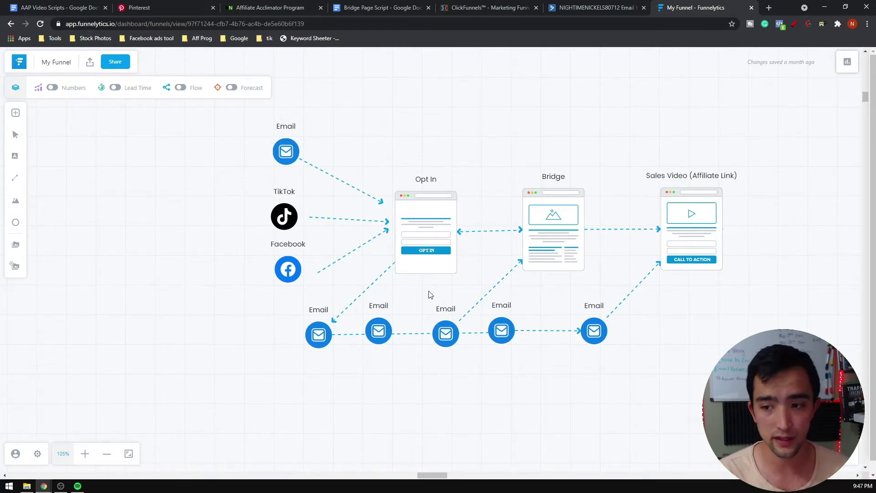
Step: Re-annotate the diagram, circling the traffic sources, follow-up emails, and the Bridge and Opt In pages
{"action": "left_click", "coordinate": [793, 25]}
{"action": "mouse_move", "coordinate": [306, 118]}
{"action": "left_mouse_down"}
{"action": "mouse_move", "coordinate": [250, 272]}
{"action": "mouse_move", "coordinate": [316, 141]}
{"action": "left_mouse_up"}
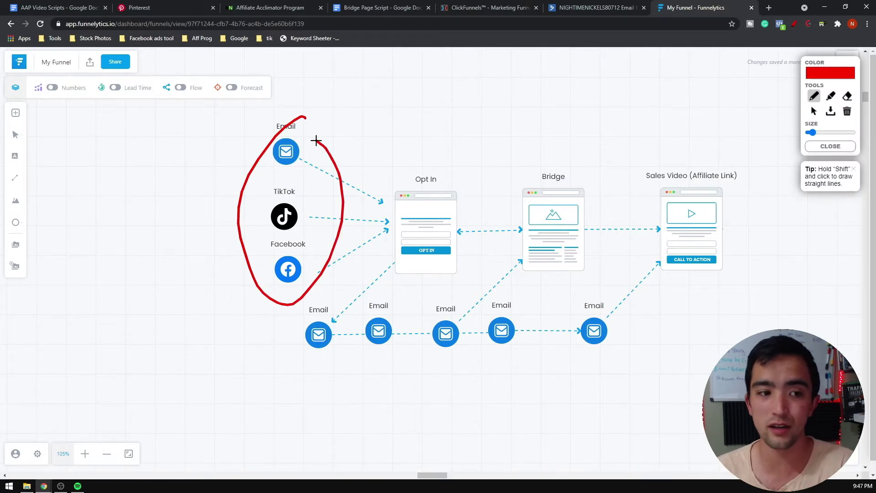
{"action": "mouse_move", "coordinate": [459, 295]}
{"action": "left_mouse_down"}
{"action": "mouse_move", "coordinate": [536, 337]}
{"action": "mouse_move", "coordinate": [419, 302]}
{"action": "left_mouse_up"}
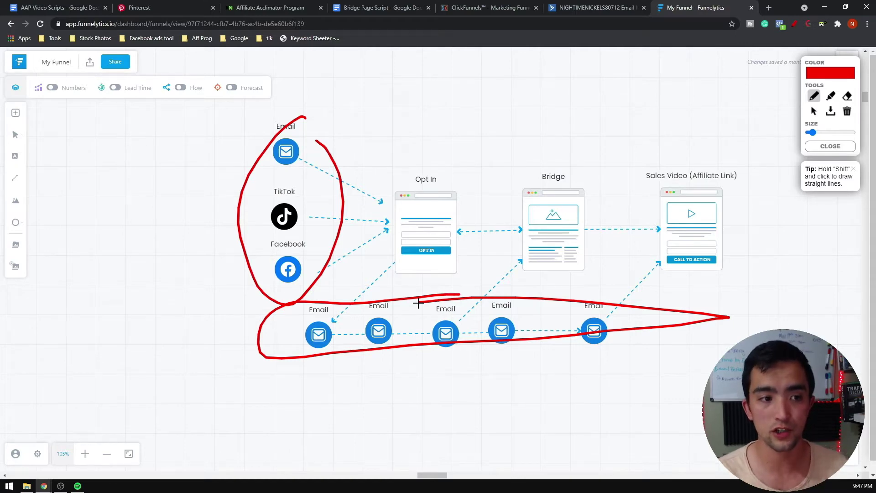
{"action": "key", "text": "Escape"}
{"action": "left_click", "coordinate": [794, 24]}
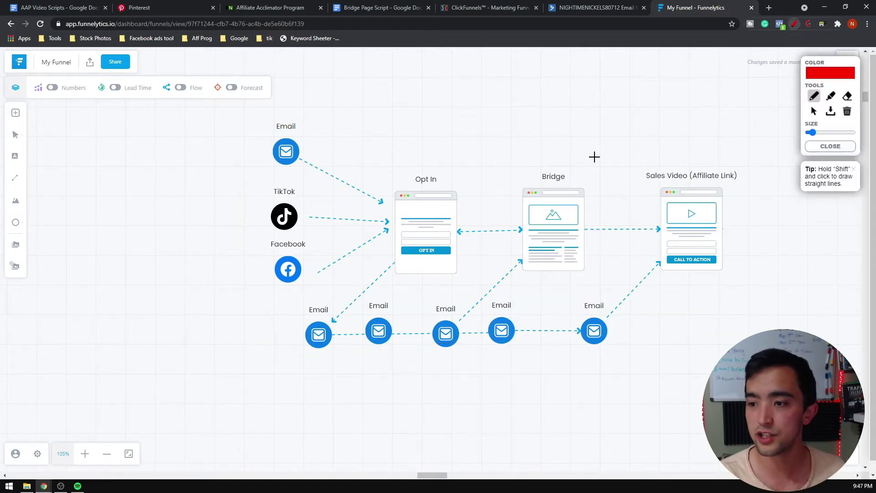
{"action": "mouse_move", "coordinate": [595, 157]}
{"action": "left_mouse_down"}
{"action": "mouse_move", "coordinate": [499, 275]}
{"action": "mouse_move", "coordinate": [617, 158]}
{"action": "left_mouse_up"}
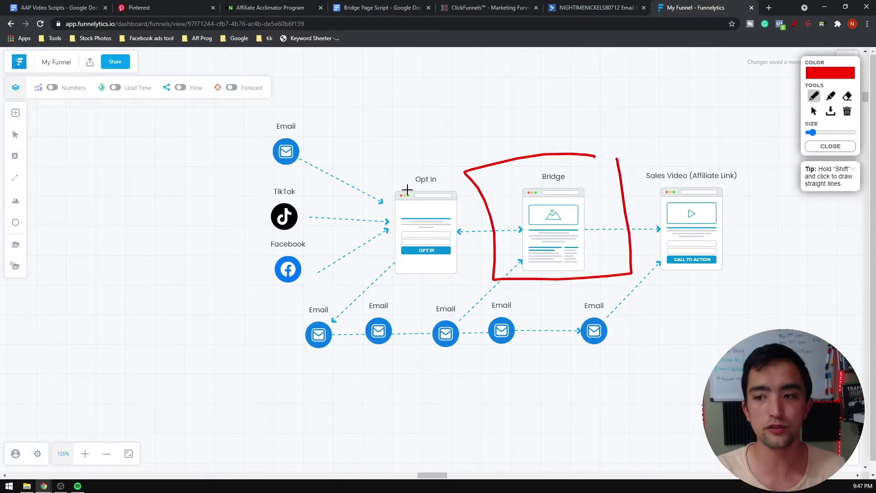
{"action": "key", "text": "Escape"}
{"action": "left_click", "coordinate": [794, 24]}
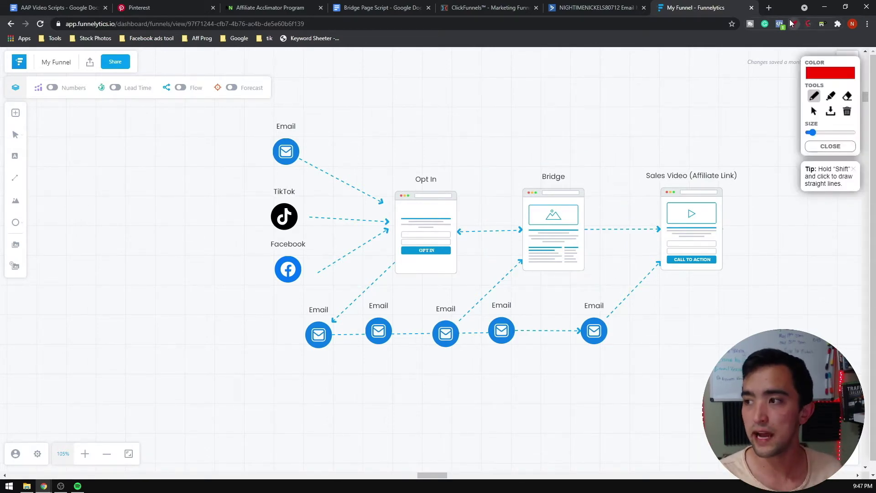
{"action": "mouse_move", "coordinate": [285, 197]}
{"action": "left_mouse_down"}
{"action": "mouse_move", "coordinate": [431, 231]}
{"action": "mouse_move", "coordinate": [400, 200]}
{"action": "left_mouse_up"}
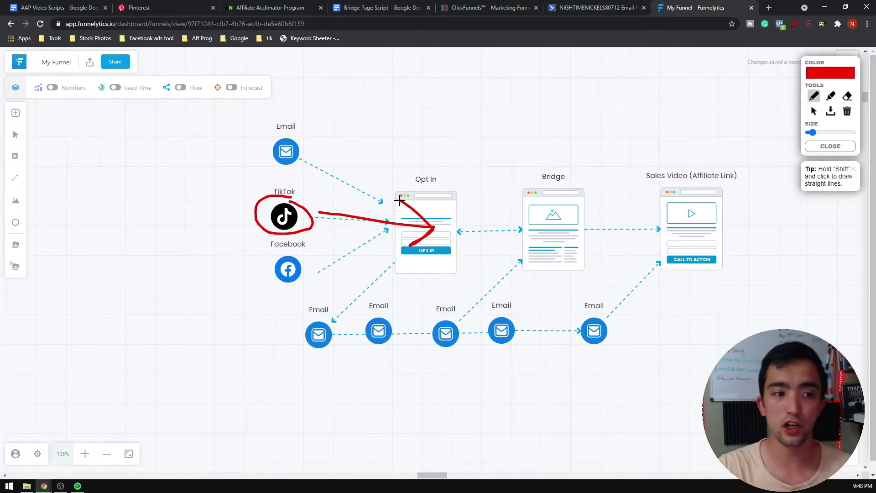
{"action": "mouse_move", "coordinate": [417, 194]}
{"action": "left_mouse_down"}
{"action": "mouse_move", "coordinate": [720, 199]}
{"action": "mouse_move", "coordinate": [691, 202]}
{"action": "mouse_move", "coordinate": [666, 183]}
{"action": "left_mouse_up"}
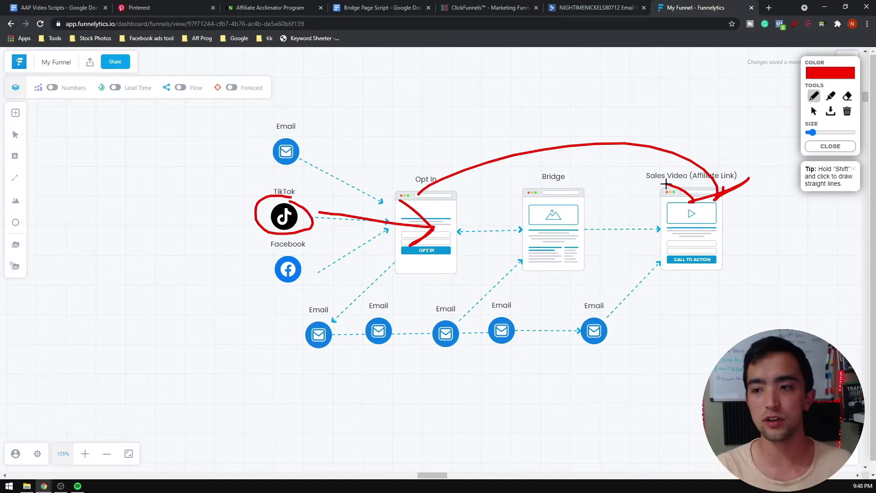
{"action": "left_click", "coordinate": [830, 146]}
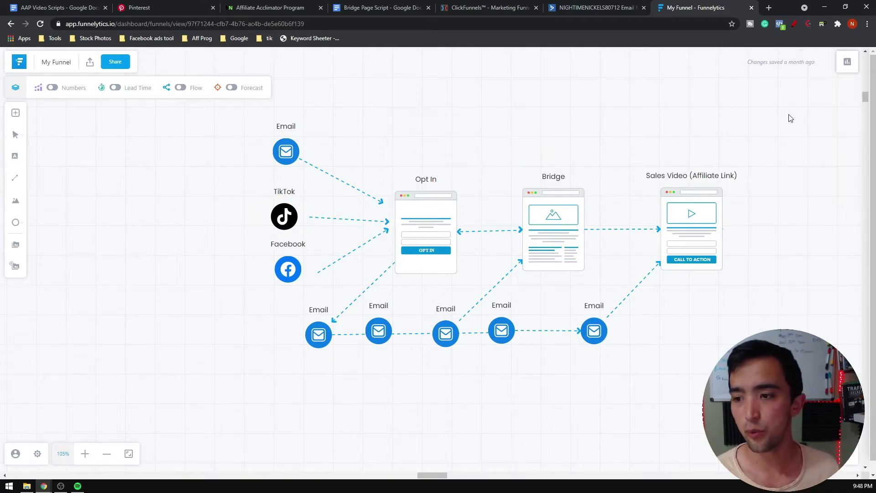
{"action": "left_click", "coordinate": [794, 24]}
{"action": "mouse_move", "coordinate": [572, 167]}
{"action": "left_mouse_down"}
{"action": "mouse_move", "coordinate": [649, 273]}
{"action": "mouse_move", "coordinate": [539, 167]}
{"action": "left_mouse_up"}
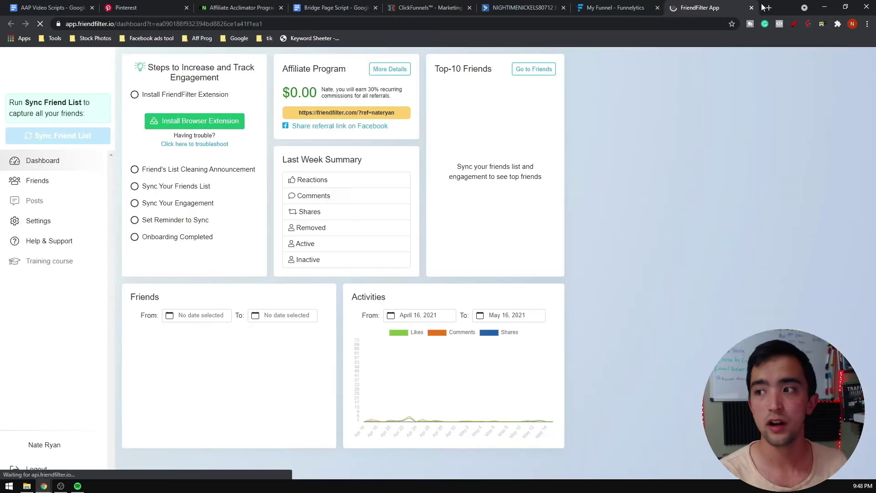
{"action": "left_click", "coordinate": [751, 7]}
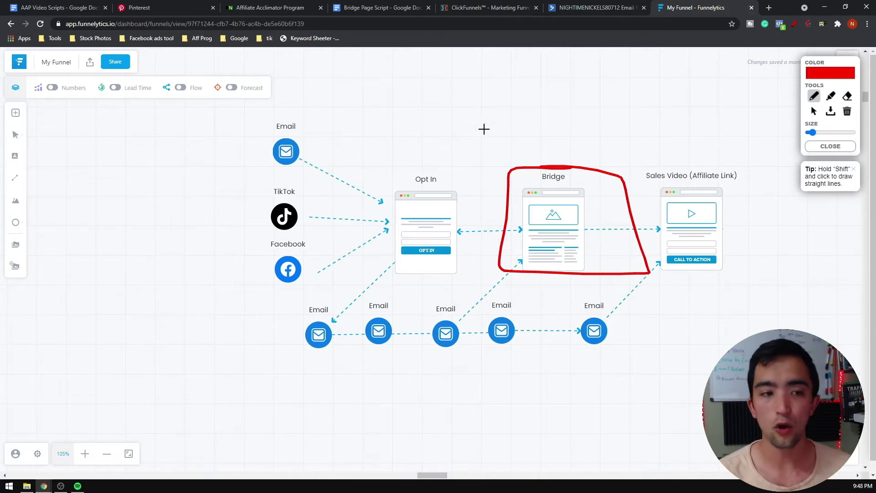
{"action": "left_click", "coordinate": [794, 23]}
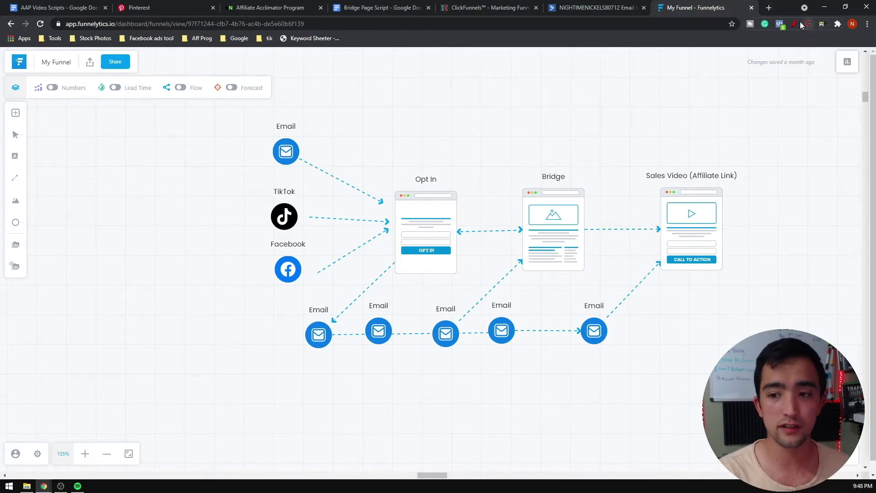
{"action": "left_click", "coordinate": [794, 24]}
{"action": "mouse_move", "coordinate": [567, 148]}
{"action": "left_mouse_down"}
{"action": "mouse_move", "coordinate": [479, 147]}
{"action": "mouse_move", "coordinate": [391, 248]}
{"action": "mouse_move", "coordinate": [618, 188]}
{"action": "mouse_move", "coordinate": [548, 167]}
{"action": "left_mouse_up"}
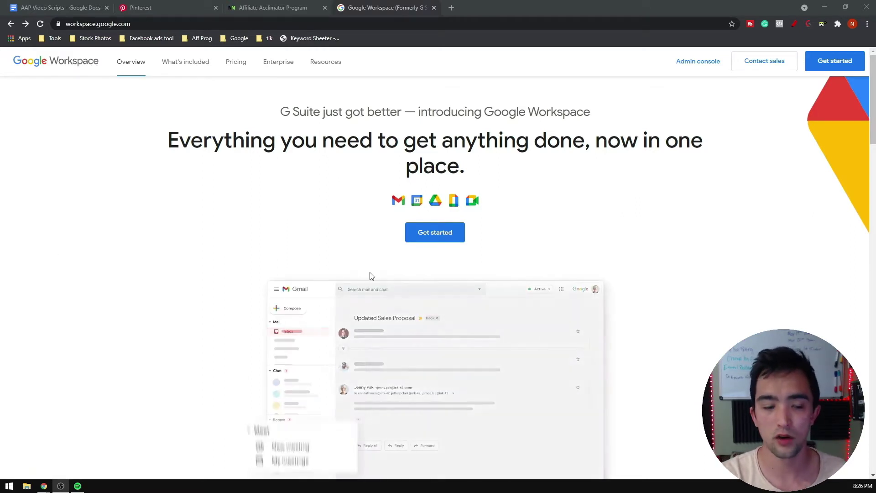
Step: Start the Google Workspace sign-up, enter the contact's name and details, and continue
{"action": "left_click", "coordinate": [428, 230]}
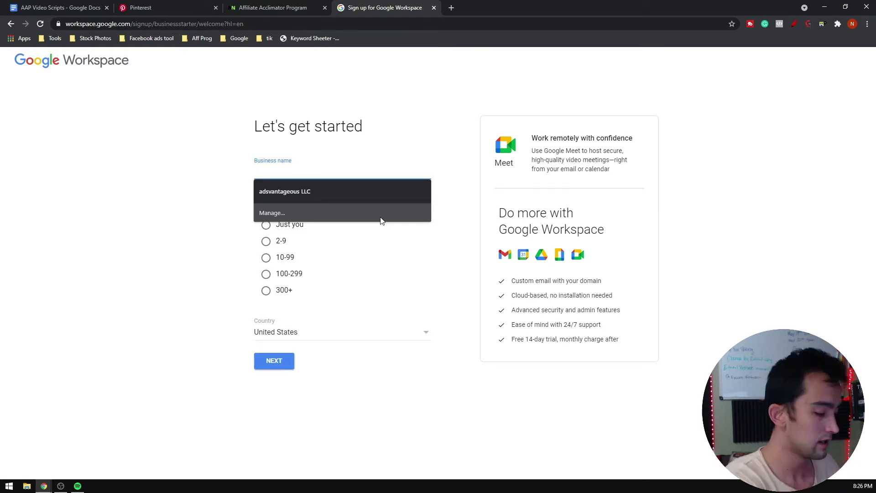
{"action": "type", "text": "Nate R"}
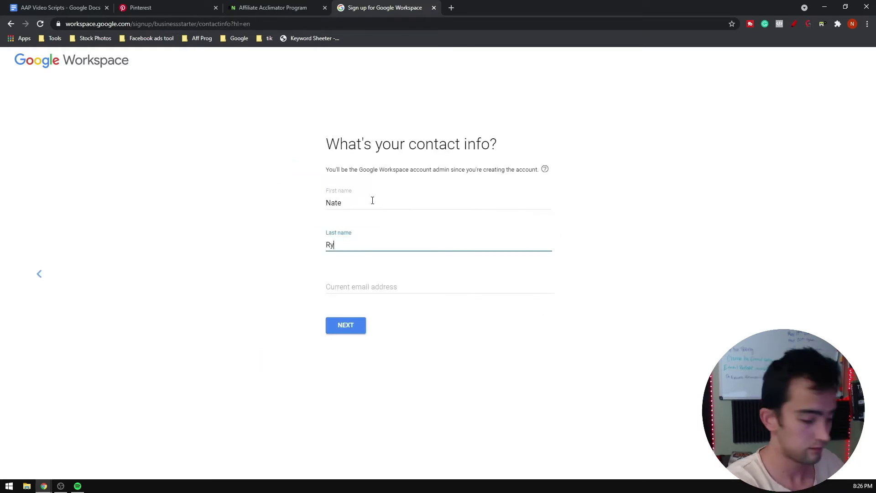
{"action": "type", "text": "an"}
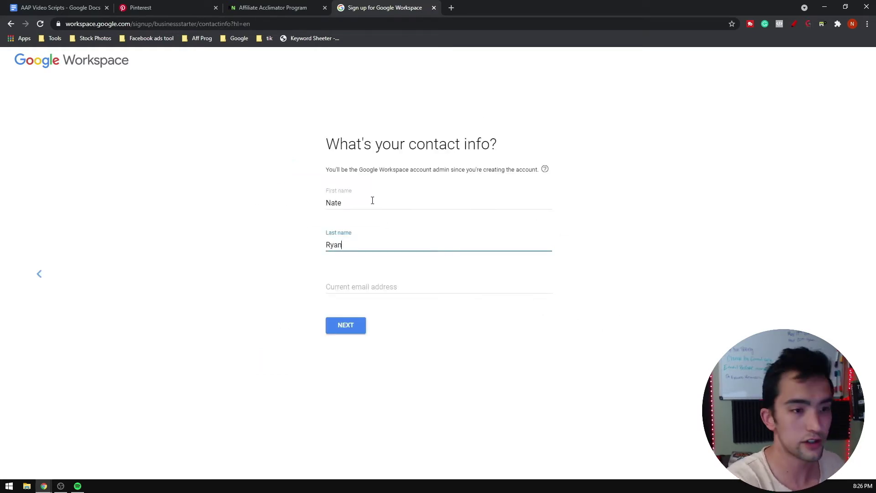
{"action": "left_click", "coordinate": [338, 319]}
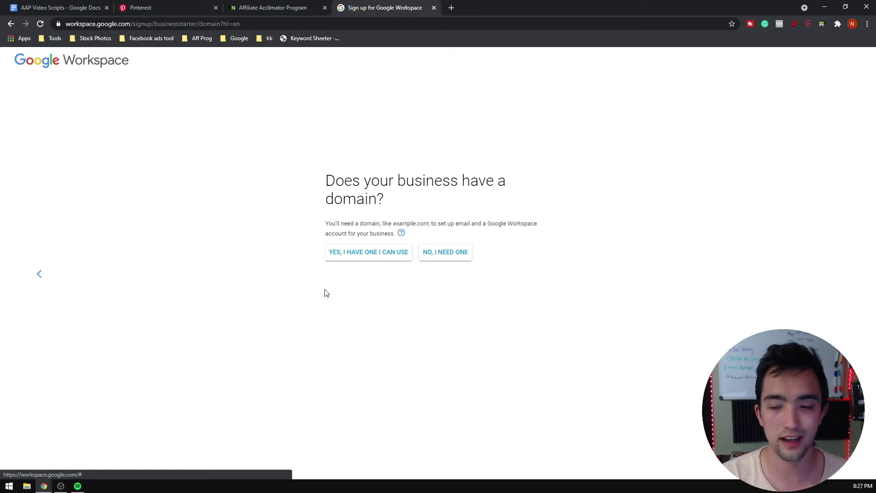
Step: Choose to get a new domain, search for 'aff', and continue to business information
{"action": "left_click", "coordinate": [438, 253]}
{"action": "left_click", "coordinate": [350, 261]}
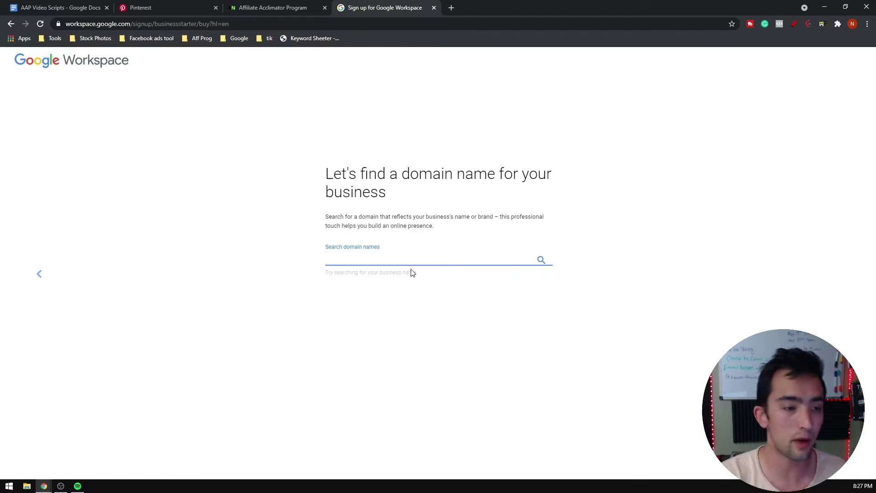
{"action": "type", "text": "affiliateacclimator.com"}
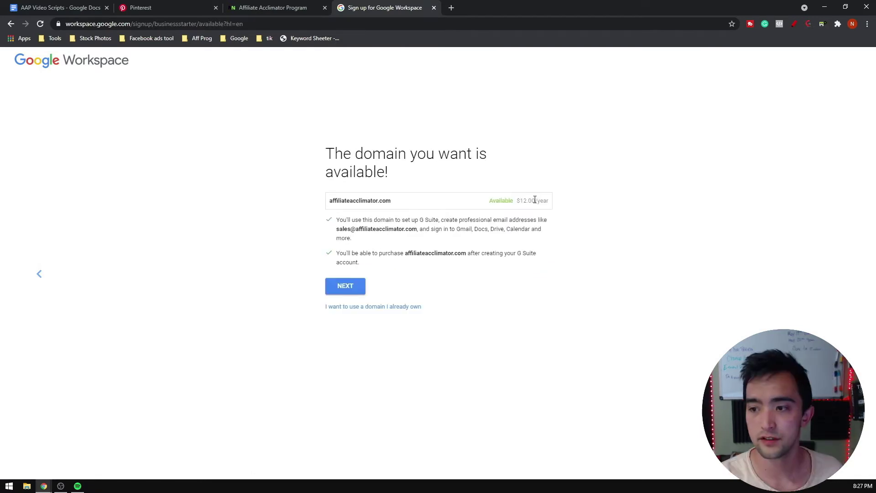
{"action": "left_click", "coordinate": [347, 286]}
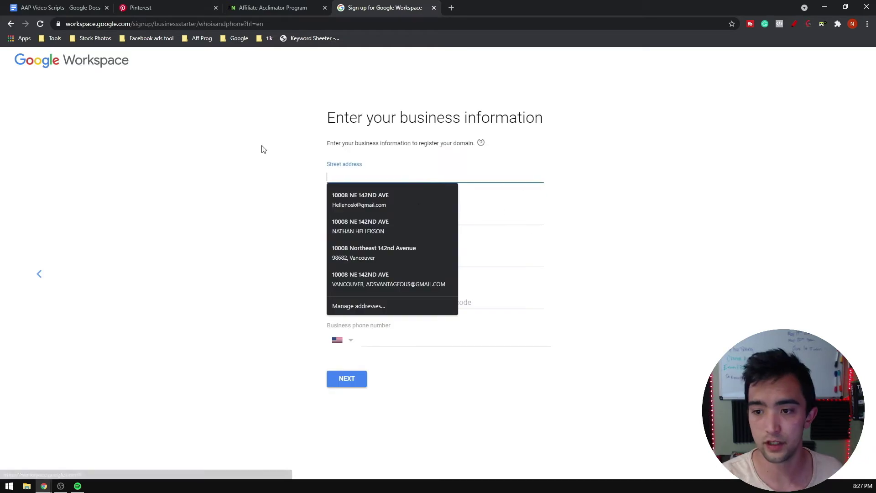
Step: Autofill the saved business address with Washington as the state and continue past the education page
{"action": "left_click", "coordinate": [360, 200]}
{"action": "left_click", "coordinate": [388, 302]}
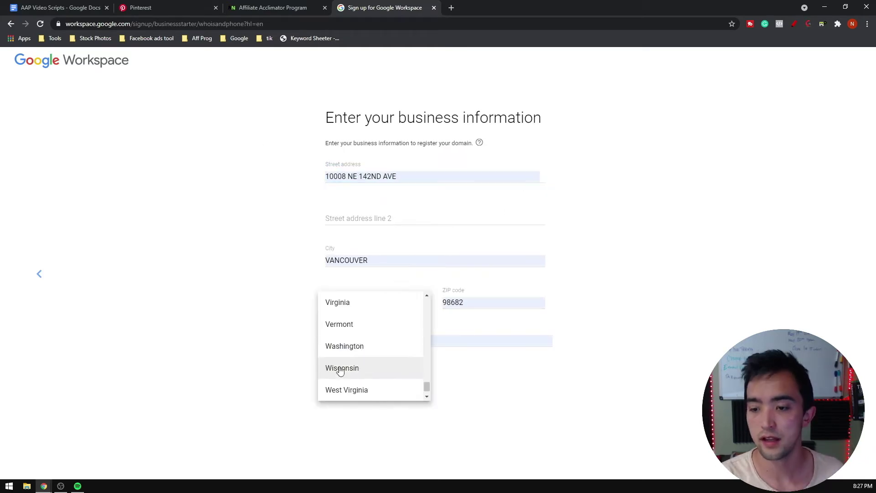
{"action": "left_click", "coordinate": [344, 346]}
{"action": "left_click", "coordinate": [344, 374]}
{"action": "left_click", "coordinate": [345, 238]}
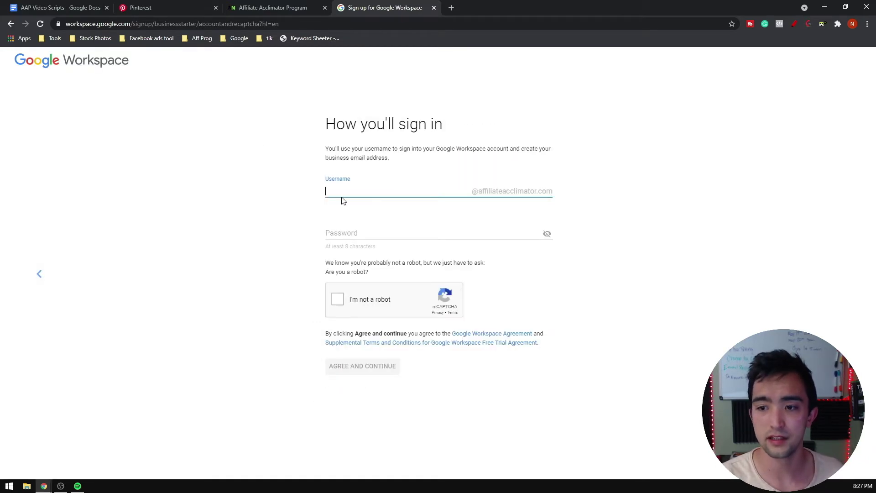
Step: Try a username such as 'info', clear it, then leave for the Workspace pricing page
{"action": "left_click", "coordinate": [344, 194]}
{"action": "left_click", "coordinate": [611, 187]}
{"action": "left_click", "coordinate": [436, 193]}
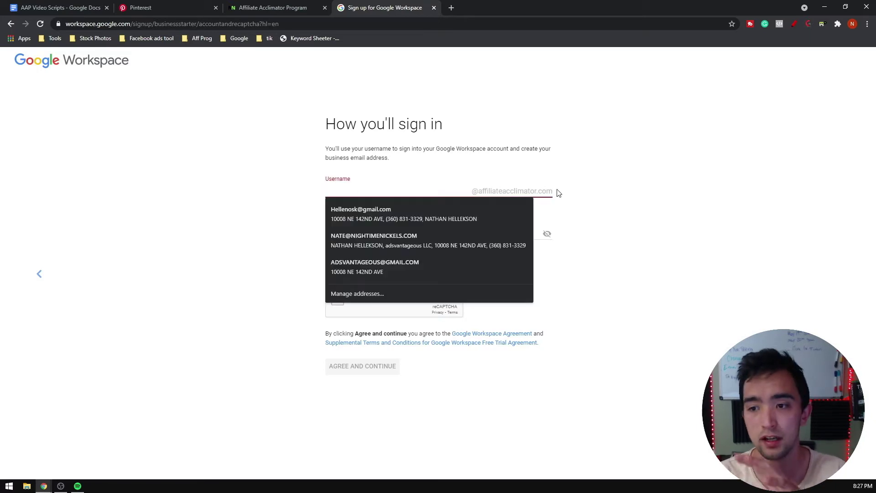
{"action": "left_click", "coordinate": [558, 192]}
{"action": "left_click", "coordinate": [384, 190]}
{"action": "left_click", "coordinate": [612, 192]}
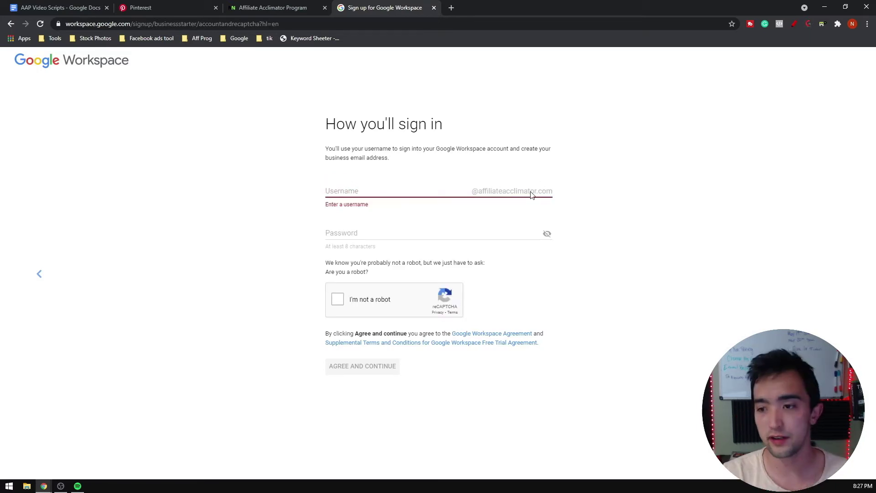
{"action": "left_click", "coordinate": [346, 190]}
{"action": "type", "text": "info"}
{"action": "key", "text": "BackSpace"}
{"action": "key", "text": "BackSpace"}
{"action": "key", "text": "BackSpace"}
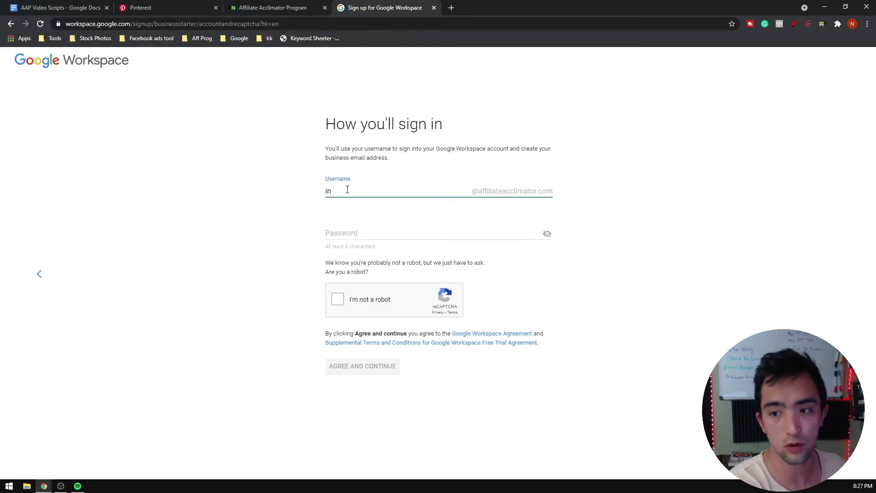
{"action": "type", "text": "s"}
{"action": "key", "text": "BackSpace"}
{"action": "key", "text": "BackSpace"}
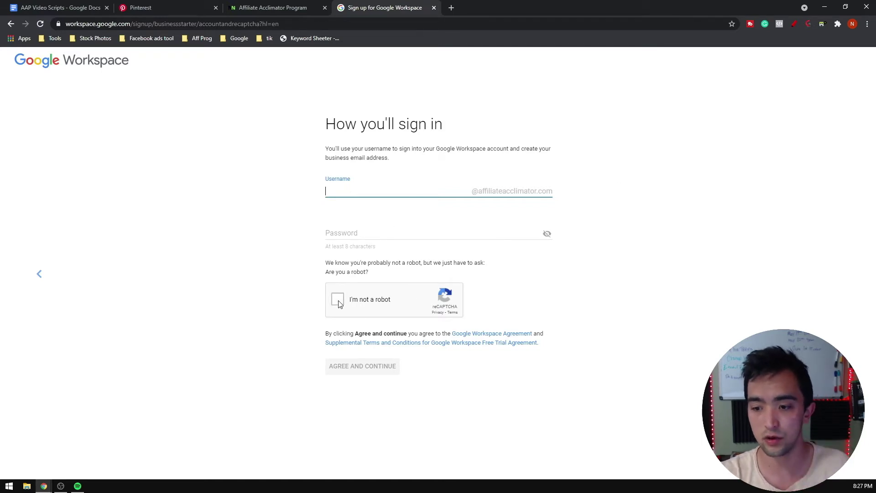
{"action": "left_click", "coordinate": [366, 365]}
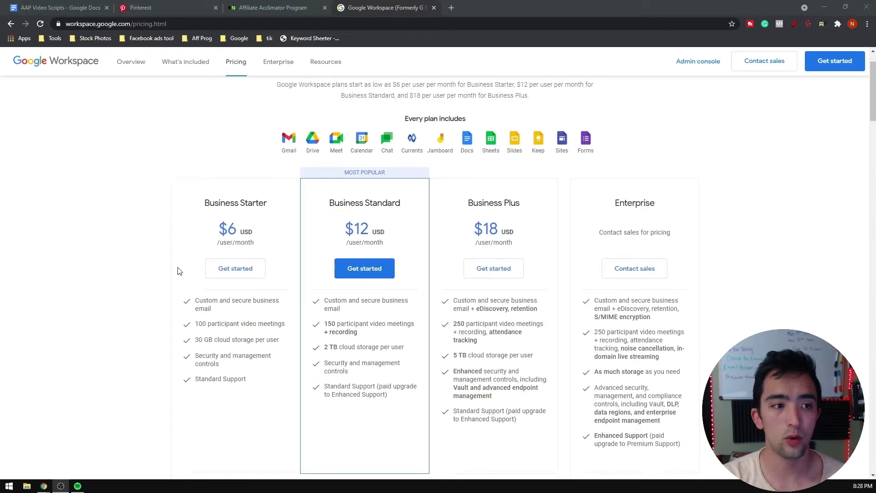
Step: Draw a red outline around the $6 Business Starter plan column
{"action": "scroll", "coordinate": [179, 271], "scroll_direction": "down", "scroll_amount": 1}
{"action": "left_click", "coordinate": [795, 24]}
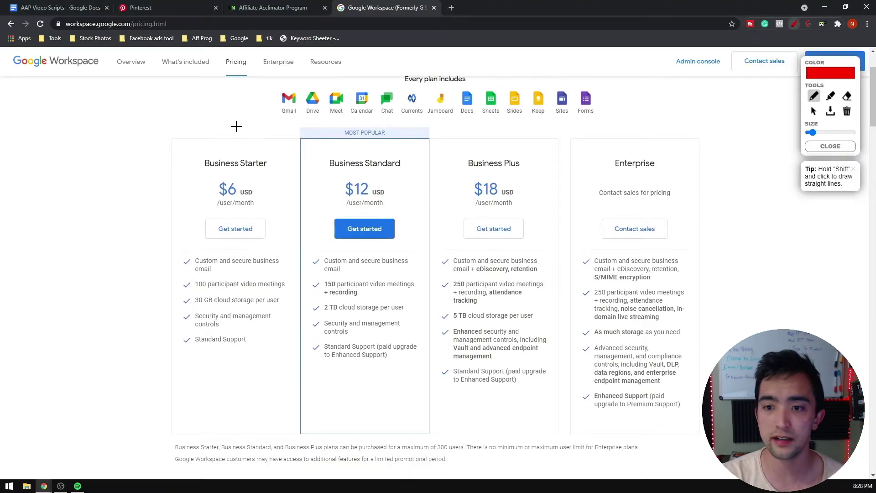
{"action": "mouse_move", "coordinate": [236, 126]}
{"action": "left_mouse_down"}
{"action": "mouse_move", "coordinate": [174, 411]}
{"action": "mouse_move", "coordinate": [260, 411]}
{"action": "mouse_move", "coordinate": [303, 161]}
{"action": "mouse_move", "coordinate": [194, 134]}
{"action": "left_mouse_up"}
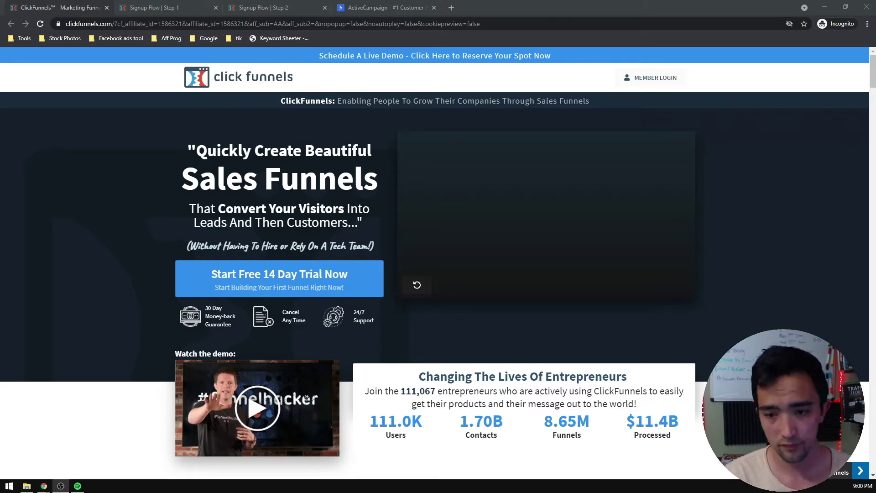
Step: Open the Start Free 14 Day Trial form, delete its pre-filled email, and minimize the incognito window
{"action": "left_click", "coordinate": [260, 273]}
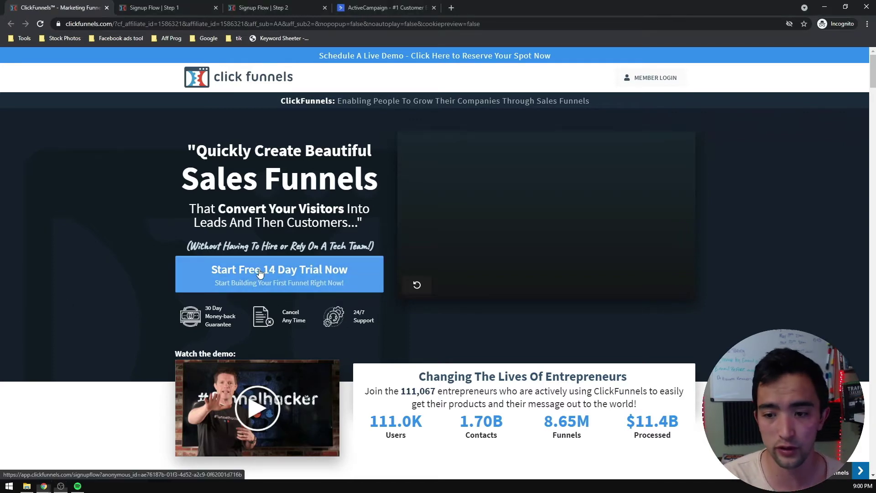
{"action": "left_click", "coordinate": [259, 274]}
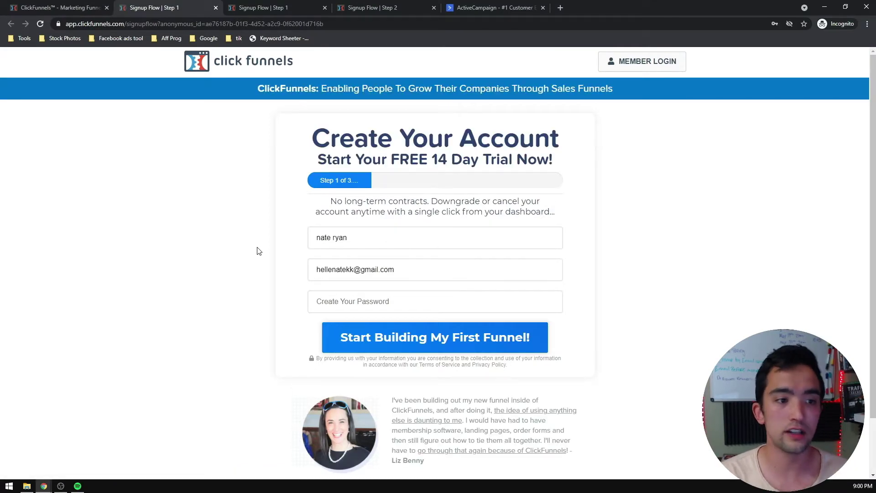
{"action": "triple_click", "coordinate": [369, 269]}
{"action": "key", "text": "BackSpace"}
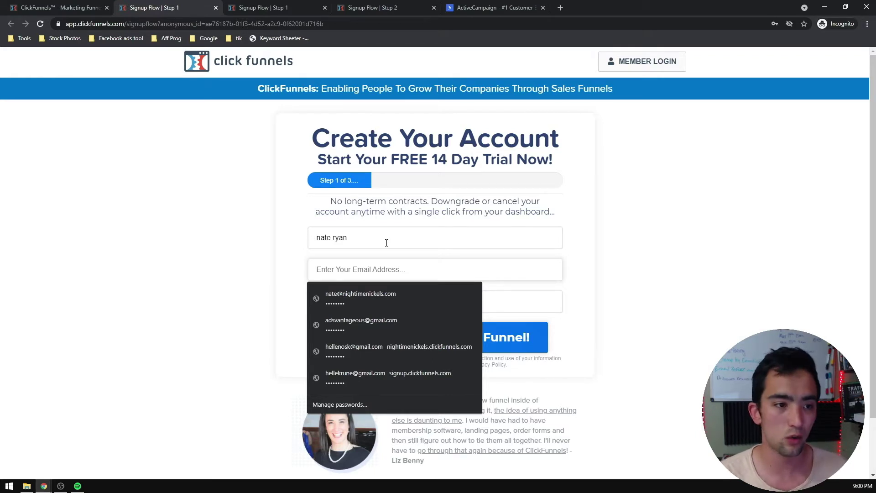
{"action": "left_click", "coordinate": [290, 283]}
{"action": "scroll", "coordinate": [276, 308], "scroll_direction": "down", "scroll_amount": 2}
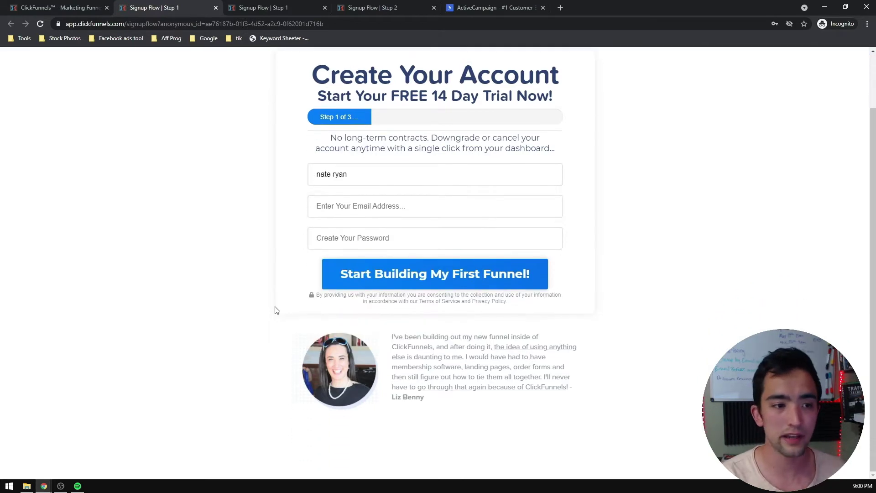
{"action": "scroll", "coordinate": [276, 310], "scroll_direction": "up", "scroll_amount": 1}
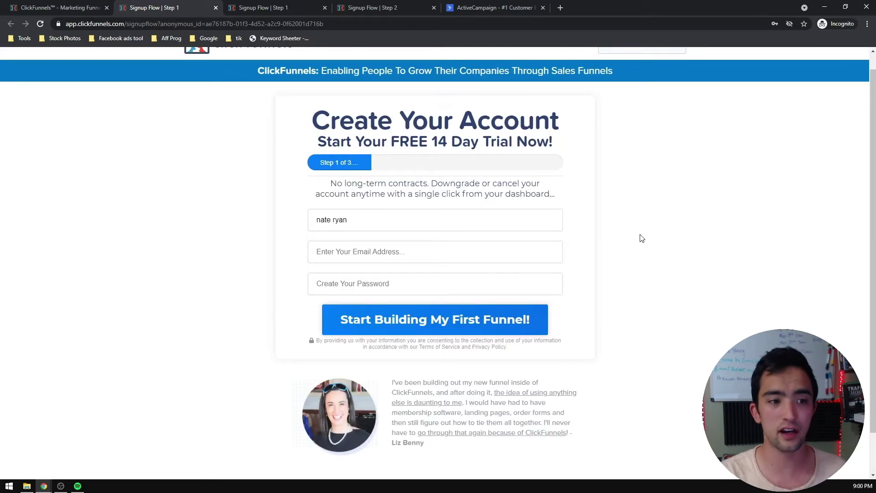
{"action": "left_click", "coordinate": [822, 7]}
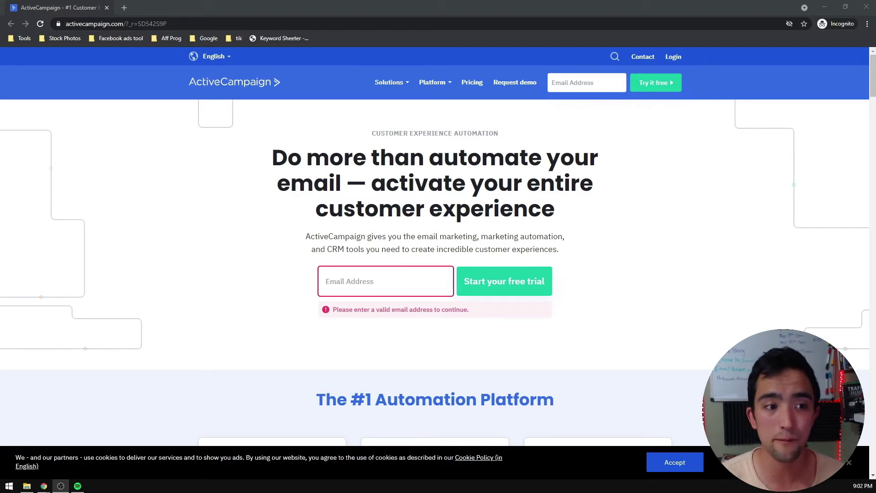
{"action": "left_click", "coordinate": [349, 289]}
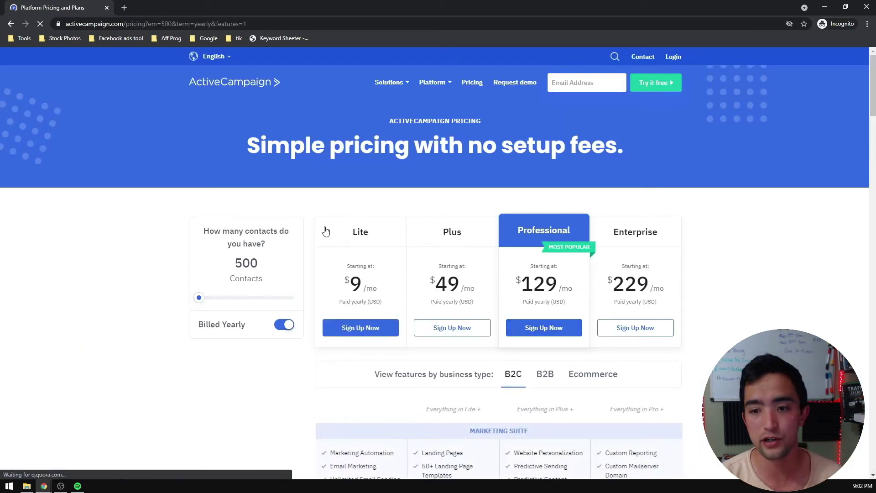
Step: Slide contacts to 2,500 to compare Lite and Plus prices, then highlight the 500 contacts figure
{"action": "scroll", "coordinate": [231, 264], "scroll_direction": "down", "scroll_amount": 2}
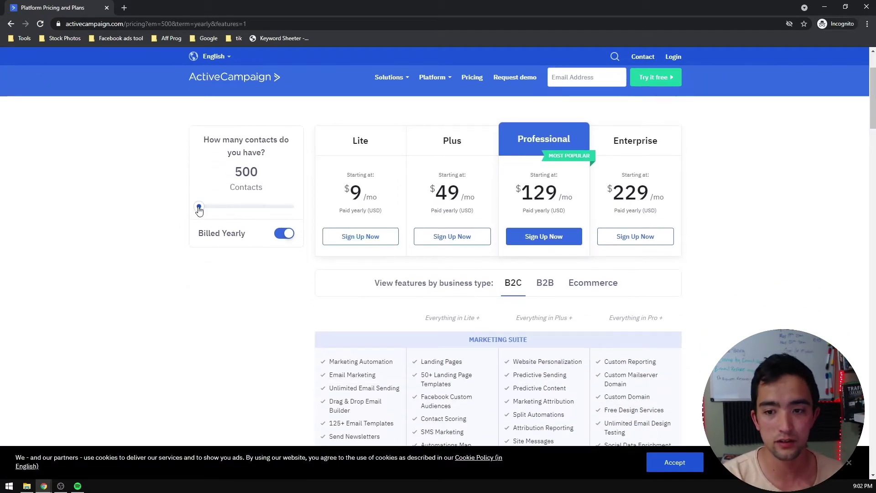
{"action": "mouse_move", "coordinate": [199, 206]}
{"action": "left_mouse_down"}
{"action": "mouse_move", "coordinate": [251, 208]}
{"action": "mouse_move", "coordinate": [197, 208]}
{"action": "left_mouse_up"}
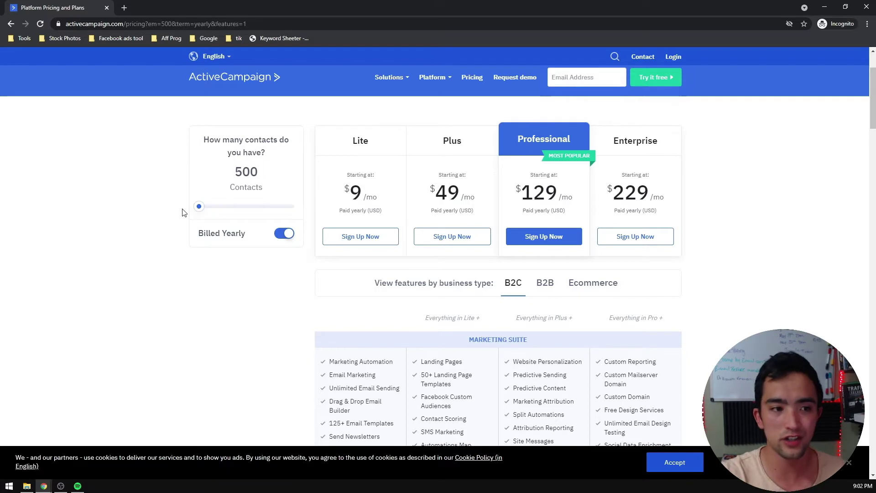
{"action": "scroll", "coordinate": [368, 229], "scroll_direction": "up", "scroll_amount": 2}
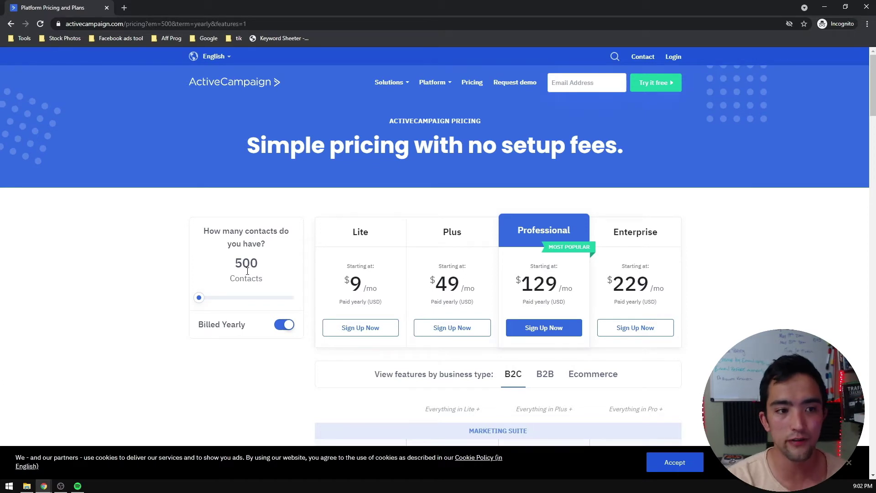
{"action": "left_click_drag", "start_coordinate": [263, 269], "coordinate": [233, 268]}
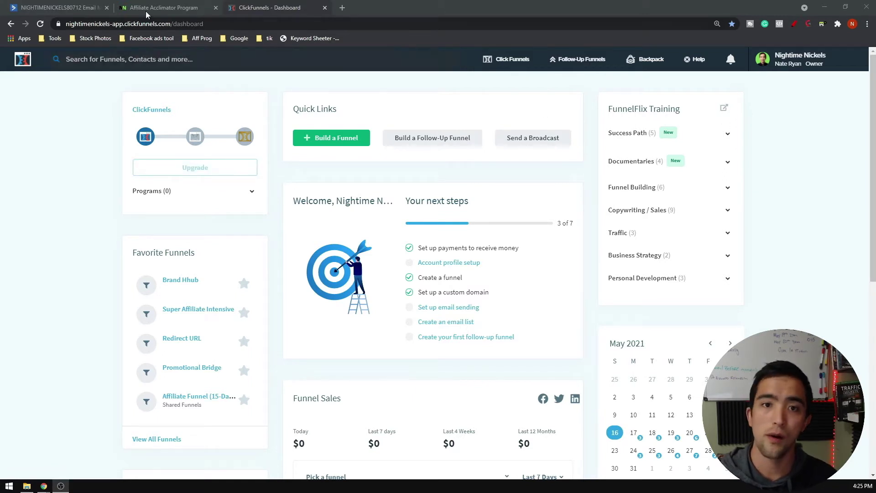
Step: Add a contact list named 'subribers' from the ActiveCampaign Lists page, then return to ClickFunnels
{"action": "left_click", "coordinate": [54, 6]}
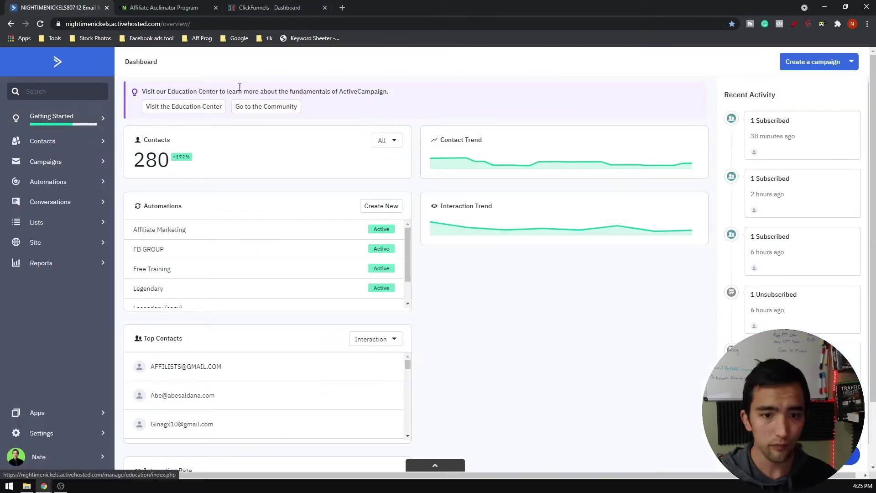
{"action": "left_click", "coordinate": [37, 222]}
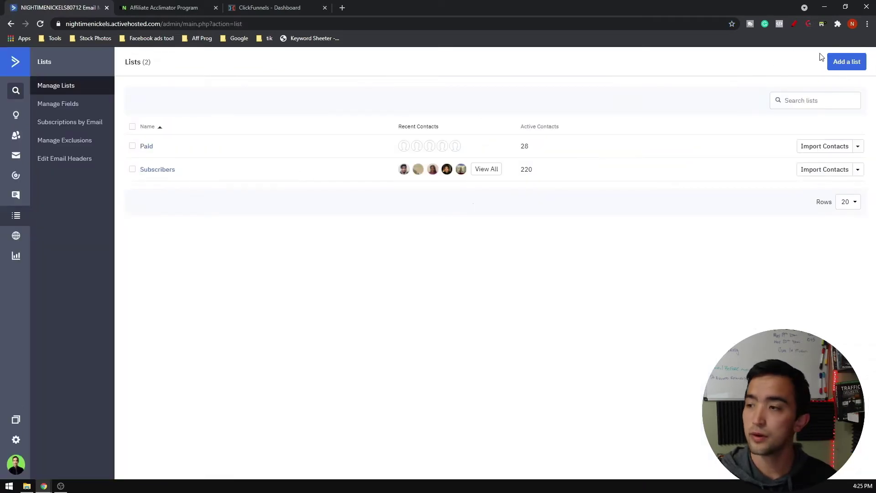
{"action": "left_click", "coordinate": [832, 61]}
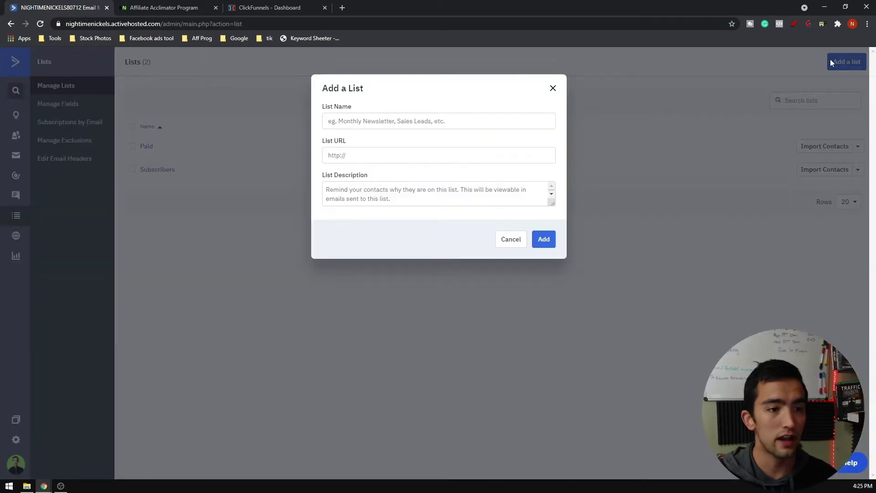
{"action": "left_click", "coordinate": [374, 120]}
{"action": "type", "text": "subribers"}
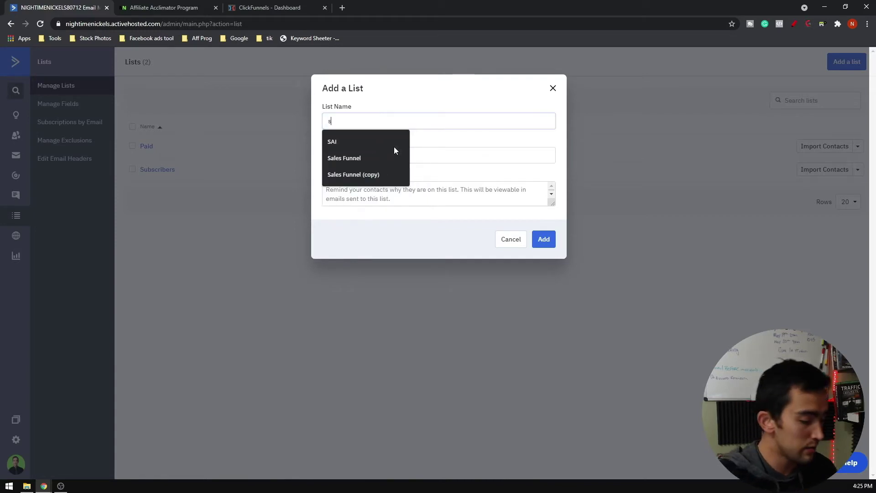
{"action": "left_click", "coordinate": [358, 154]}
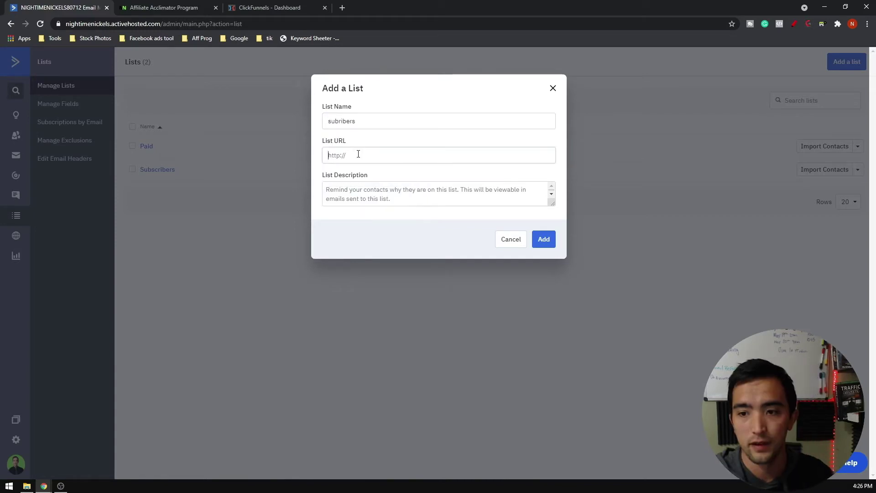
{"action": "left_click", "coordinate": [541, 245]}
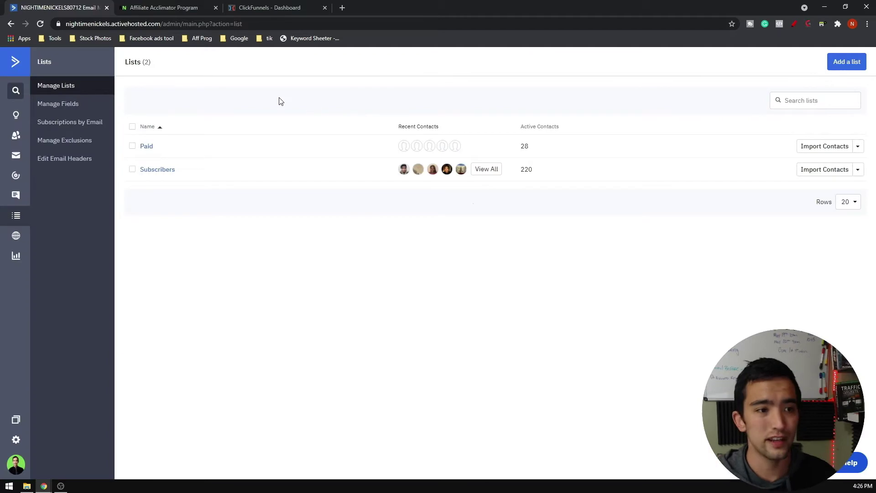
{"action": "left_click", "coordinate": [276, 6]}
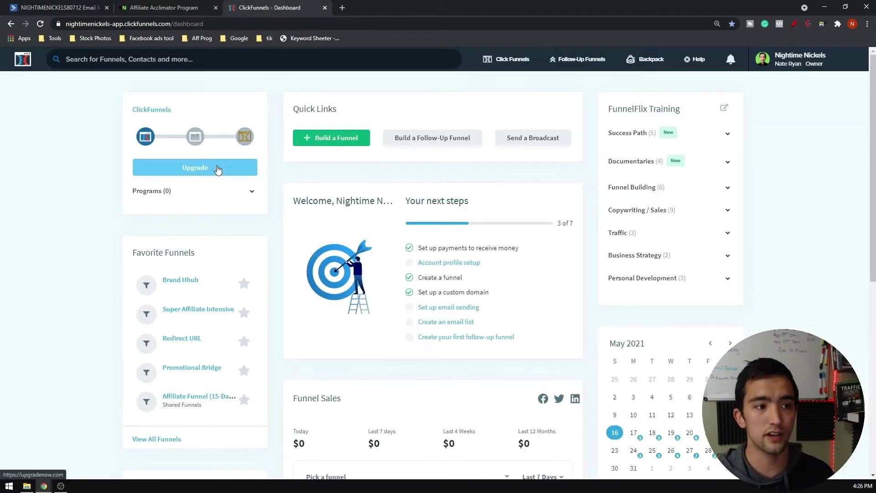
Step: Start a new ActiveCampaign integration from Account Settings > Integrations
{"action": "mouse_move", "coordinate": [793, 72]}
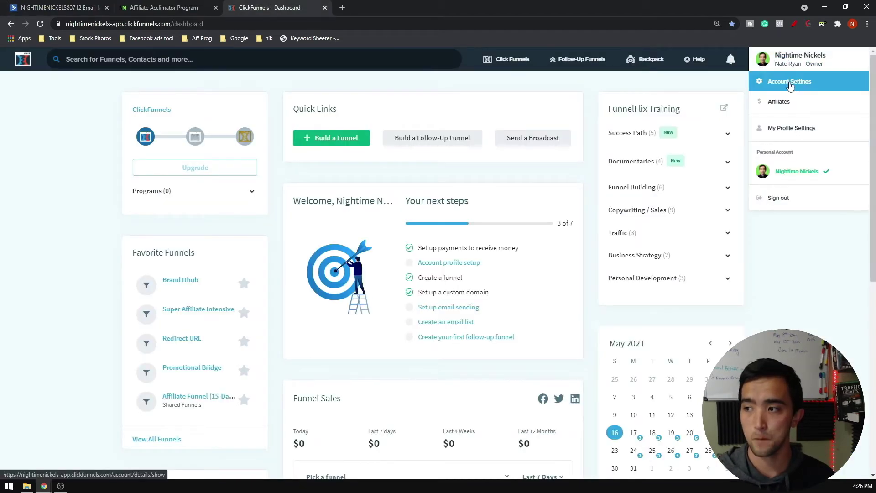
{"action": "left_click", "coordinate": [790, 86]}
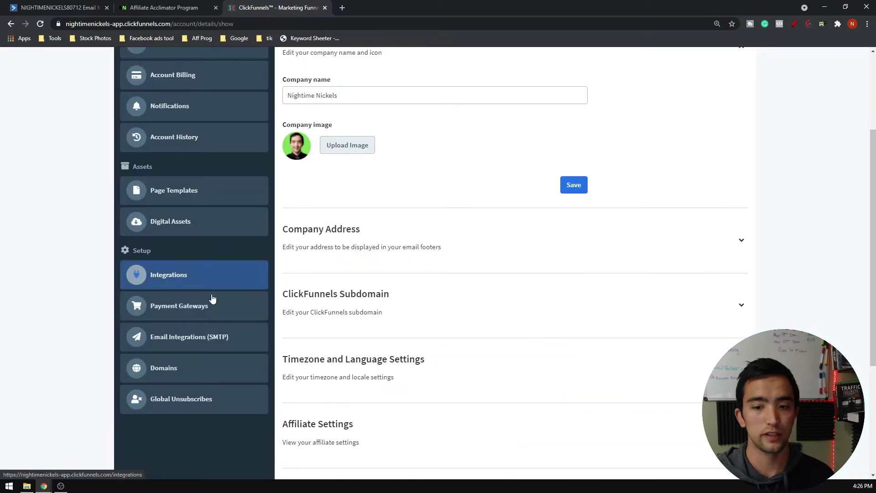
{"action": "scroll", "coordinate": [192, 274], "scroll_direction": "down", "scroll_amount": 1}
{"action": "left_click", "coordinate": [169, 244]}
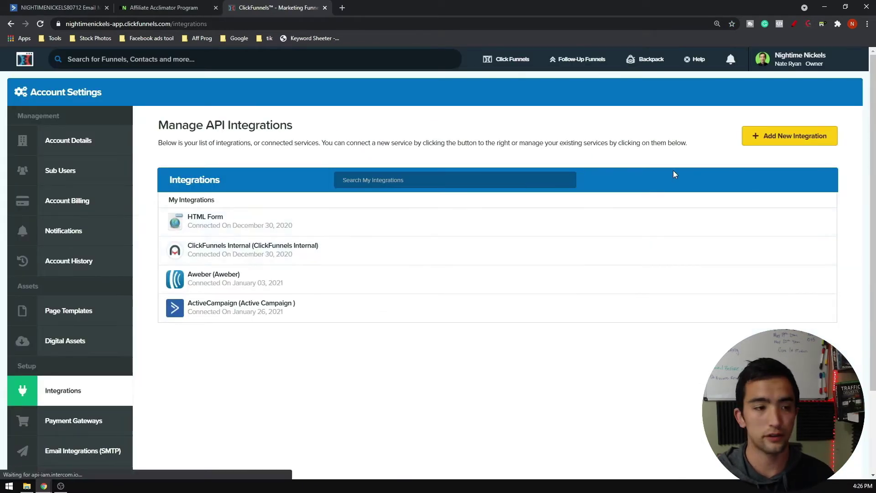
{"action": "left_click", "coordinate": [783, 134]}
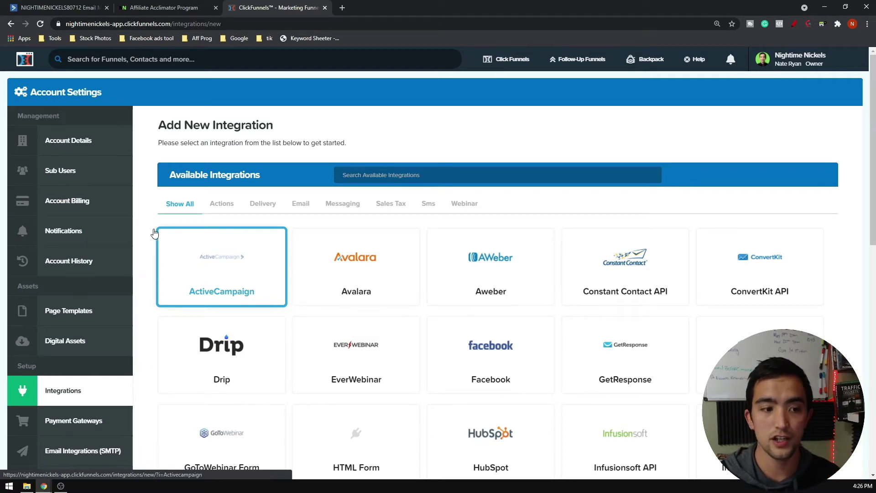
{"action": "left_click", "coordinate": [217, 272]}
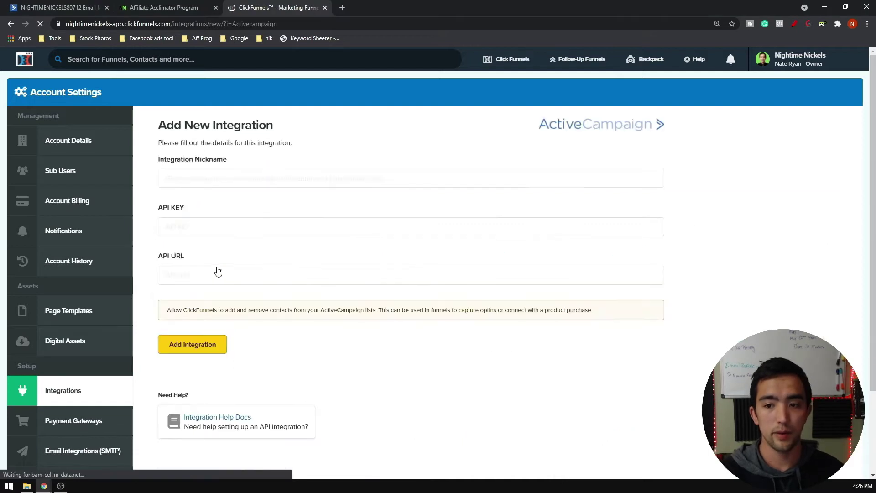
Step: Set the integration nickname to 'Test'
{"action": "left_click", "coordinate": [205, 181]}
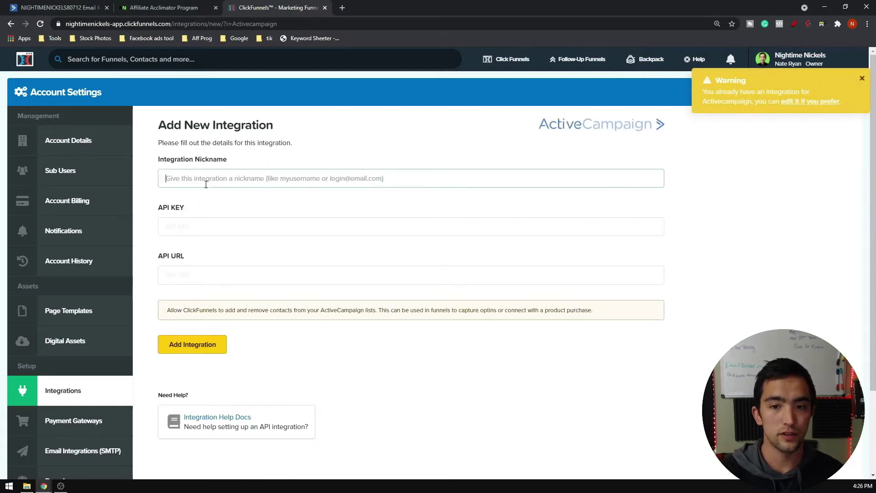
{"action": "type", "text": "Test V"}
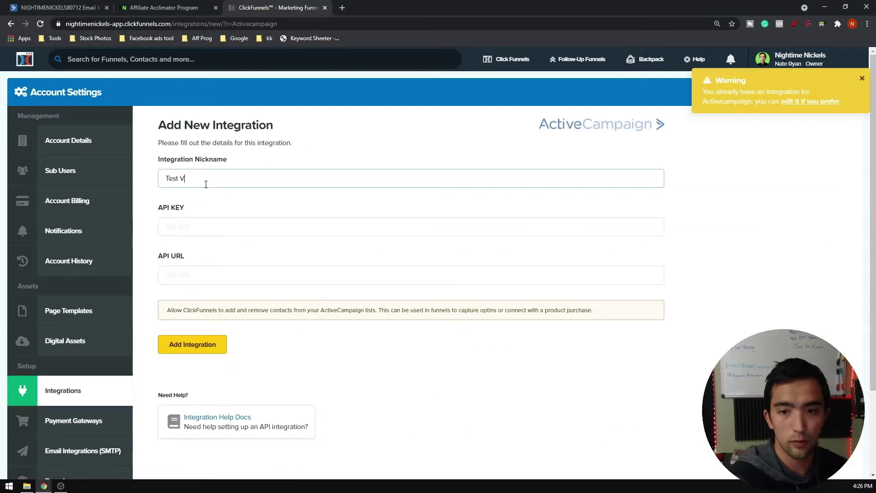
{"action": "type", "text": "ideo"}
{"action": "key", "text": "BackSpace"}
{"action": "key", "text": "BackSpace"}
{"action": "key", "text": "BackSpace"}
{"action": "key", "text": "BackSpace"}
{"action": "key", "text": "BackSpace"}
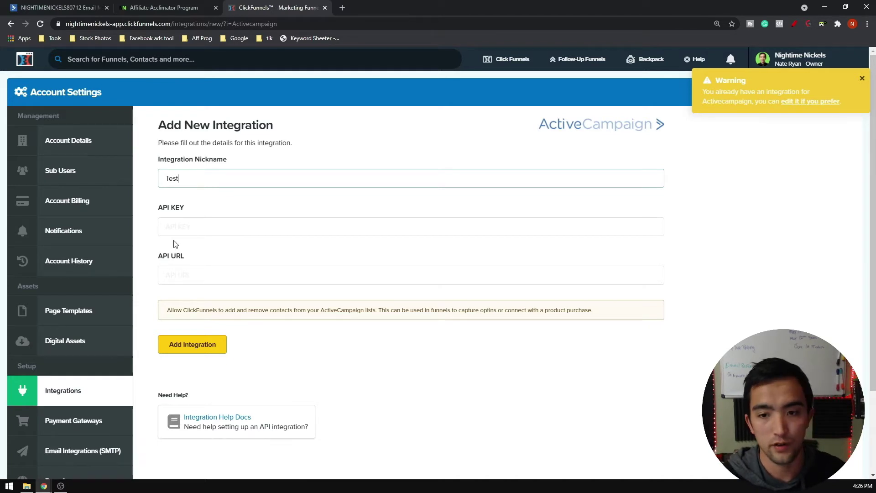
{"action": "left_click", "coordinate": [174, 227]}
{"action": "left_click", "coordinate": [179, 275]}
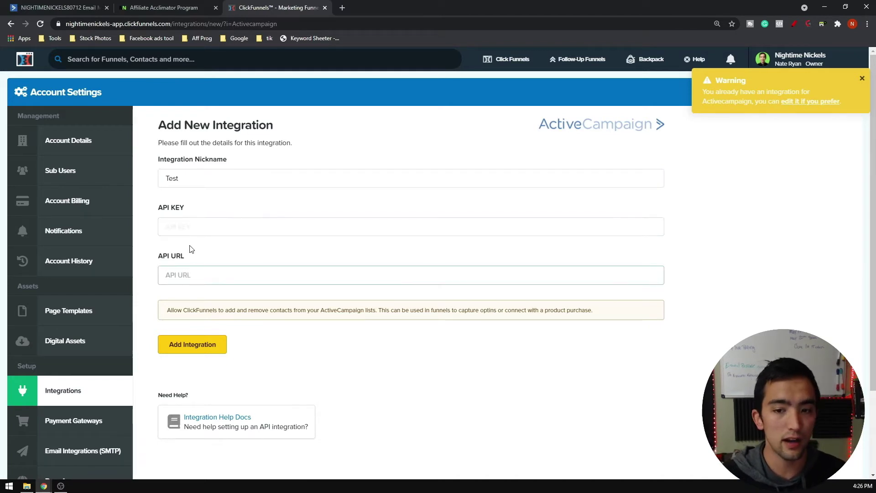
{"action": "left_click", "coordinate": [182, 227]}
Step: Copy the API URL from ActiveCampaign Settings > Developer into the integration's API URL field
{"action": "left_click", "coordinate": [58, 8]}
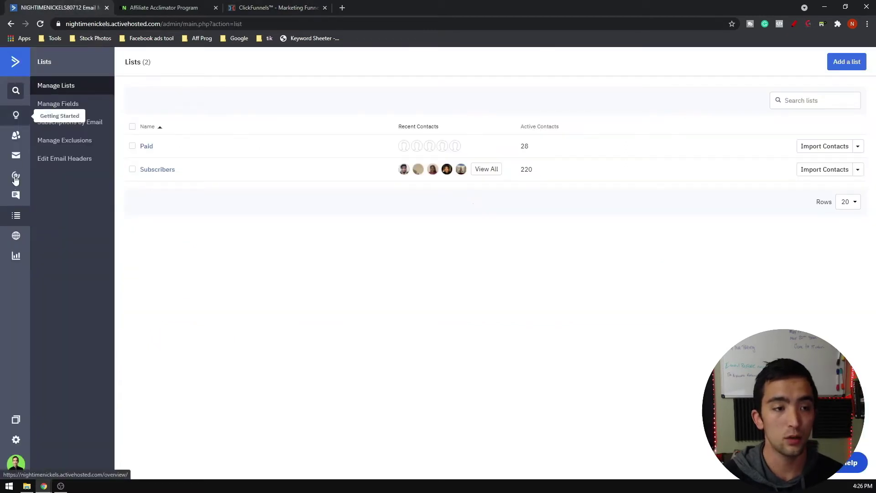
{"action": "left_click", "coordinate": [15, 440]}
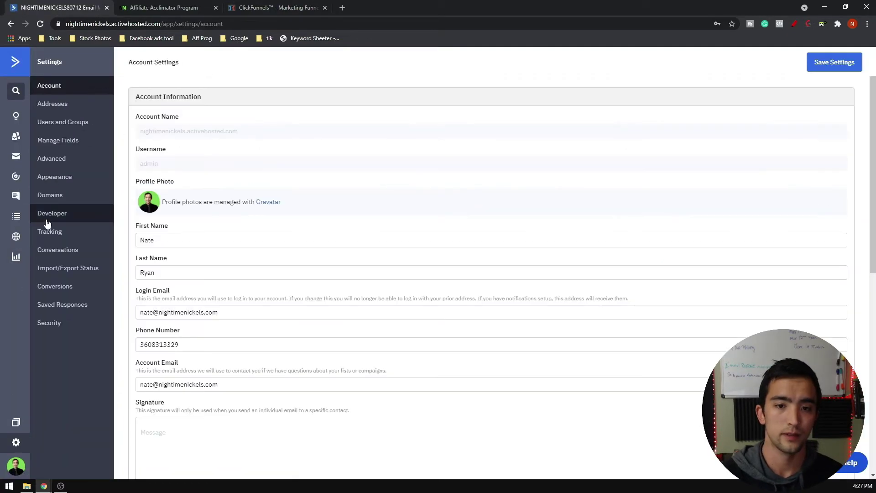
{"action": "left_click", "coordinate": [49, 215]}
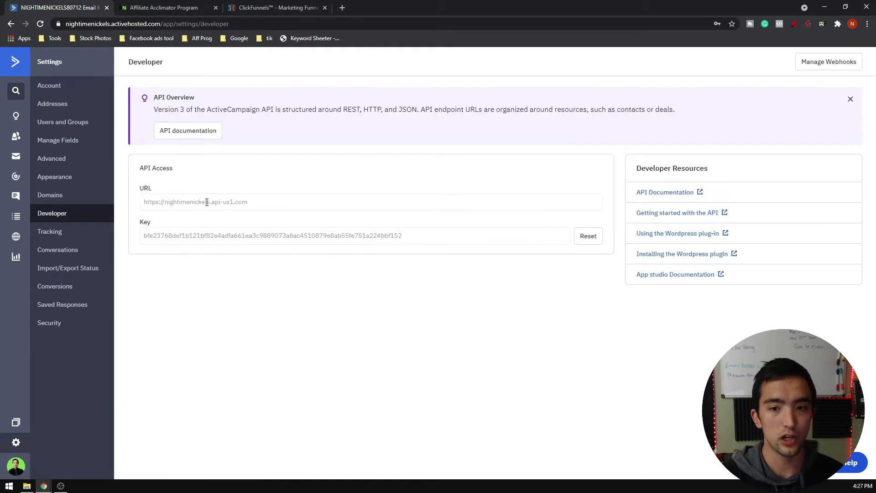
{"action": "double_click", "coordinate": [247, 235]}
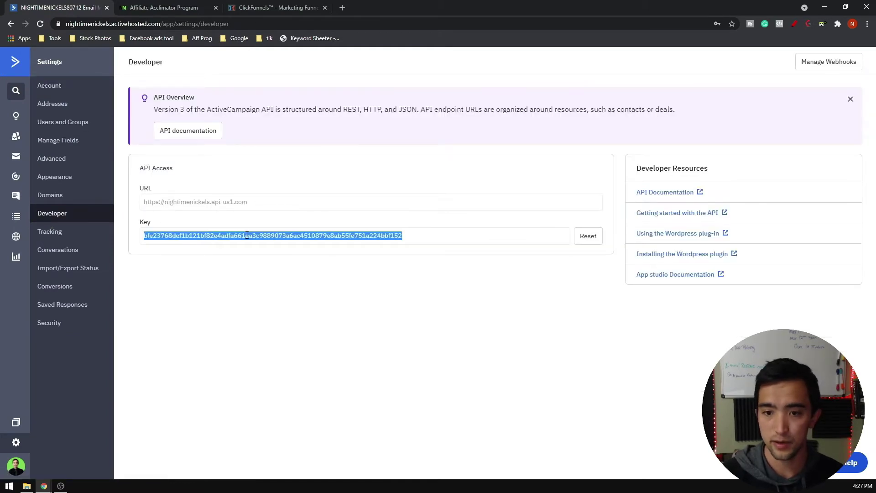
{"action": "double_click", "coordinate": [219, 202]}
{"action": "key", "text": "ctrl+a"}
{"action": "key", "text": "ctrl+c"}
{"action": "key", "text": "ctrl+3"}
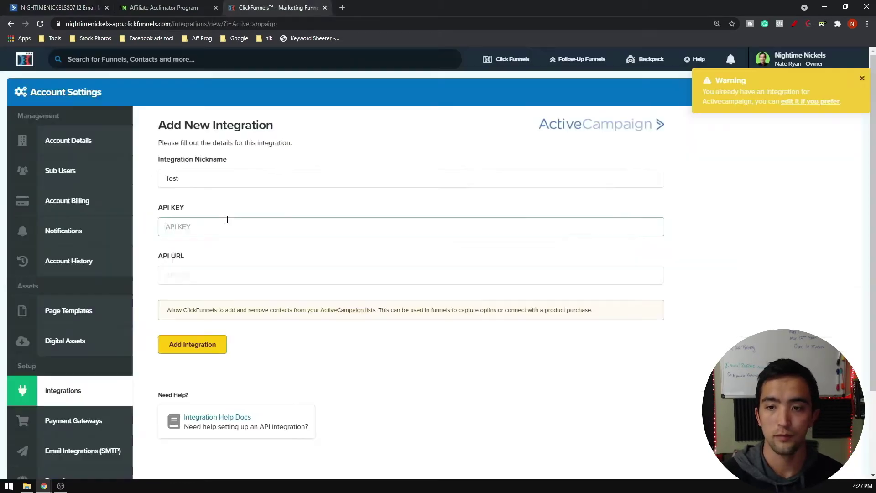
{"action": "left_click", "coordinate": [227, 276]}
{"action": "key", "text": "ctrl+v"}
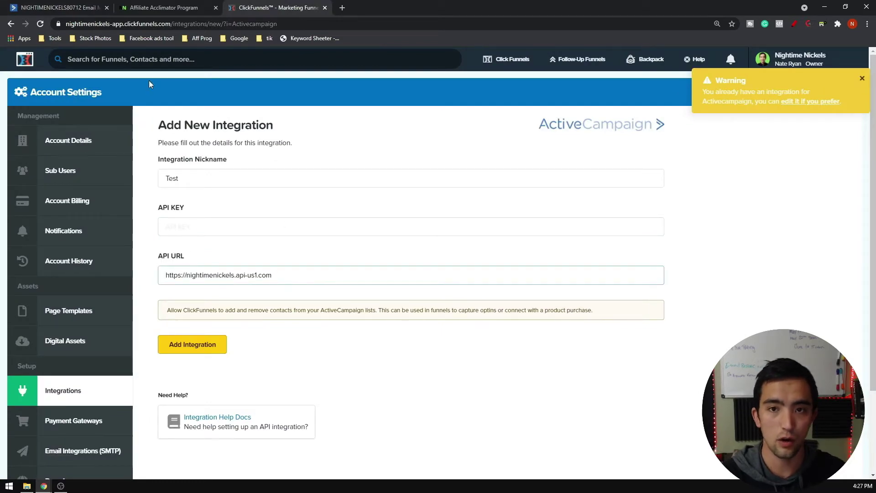
Step: Copy the ActiveCampaign API key into the integration's API key field
{"action": "left_click", "coordinate": [75, 7]}
{"action": "double_click", "coordinate": [186, 236]}
{"action": "key", "text": "ctrl+c"}
{"action": "key", "text": "ctrl+3"}
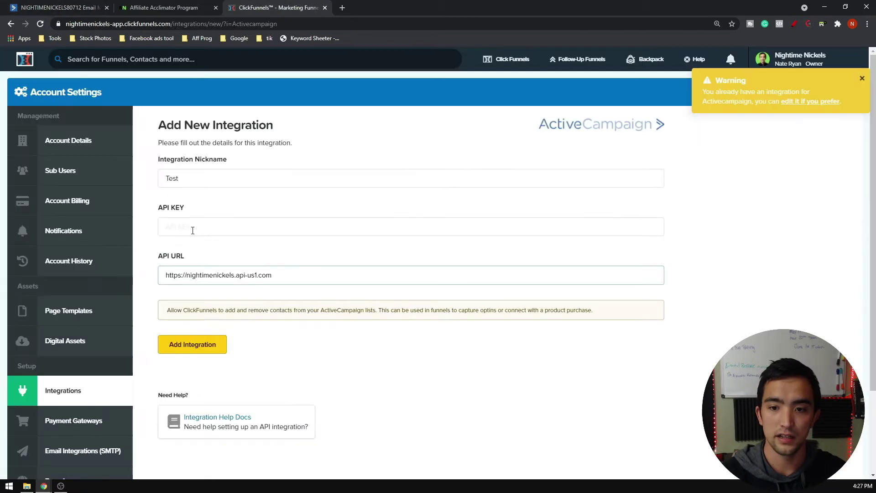
{"action": "left_click", "coordinate": [192, 231]}
{"action": "key", "text": "ctrl+v"}
{"action": "scroll", "coordinate": [542, 191], "scroll_direction": "down", "scroll_amount": 1}
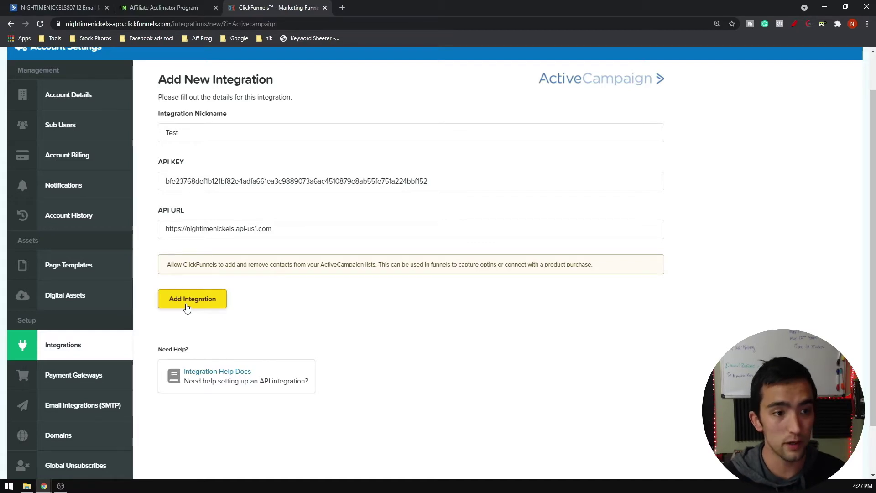
{"action": "left_click", "coordinate": [164, 8]}
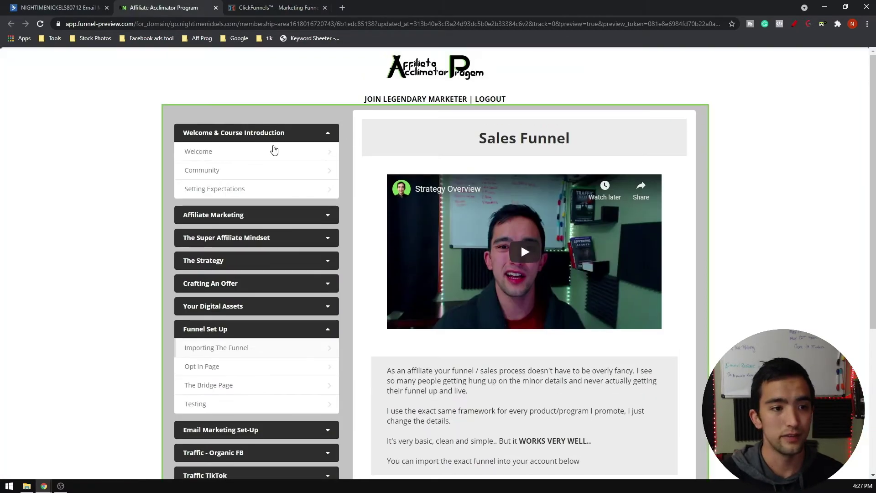
Step: Import the shared 15 day challenge funnel with Add Funnel and open the newest 'Copy of 15 day challenge'
{"action": "scroll", "coordinate": [274, 150], "scroll_direction": "down", "scroll_amount": 2}
{"action": "scroll", "coordinate": [406, 196], "scroll_direction": "down", "scroll_amount": 3}
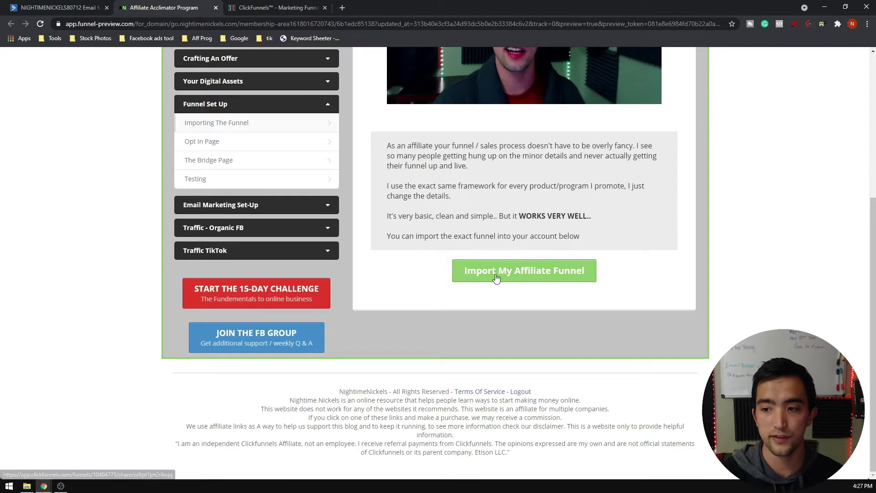
{"action": "left_click", "coordinate": [497, 276]}
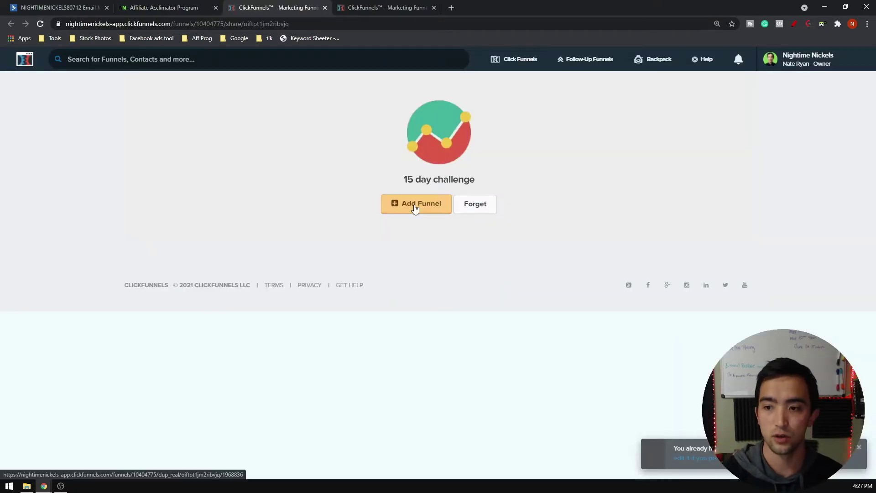
{"action": "left_click", "coordinate": [415, 205]}
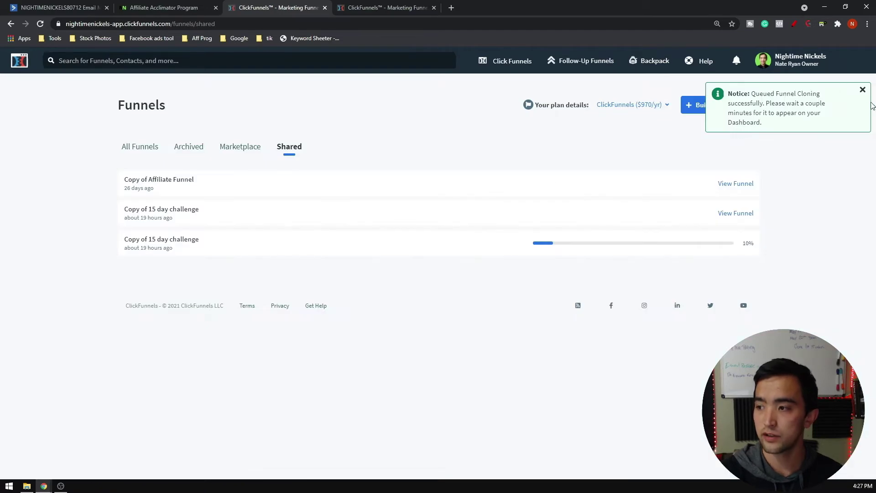
{"action": "left_click", "coordinate": [862, 90]}
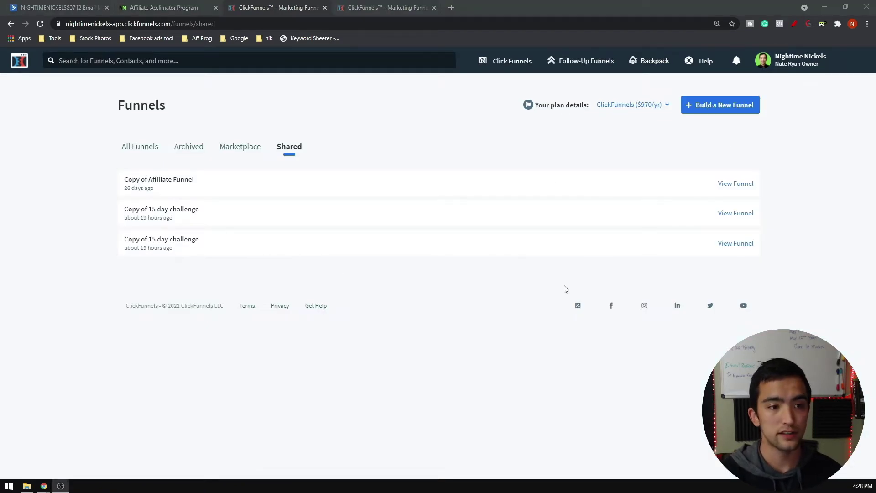
{"action": "left_click", "coordinate": [741, 245]}
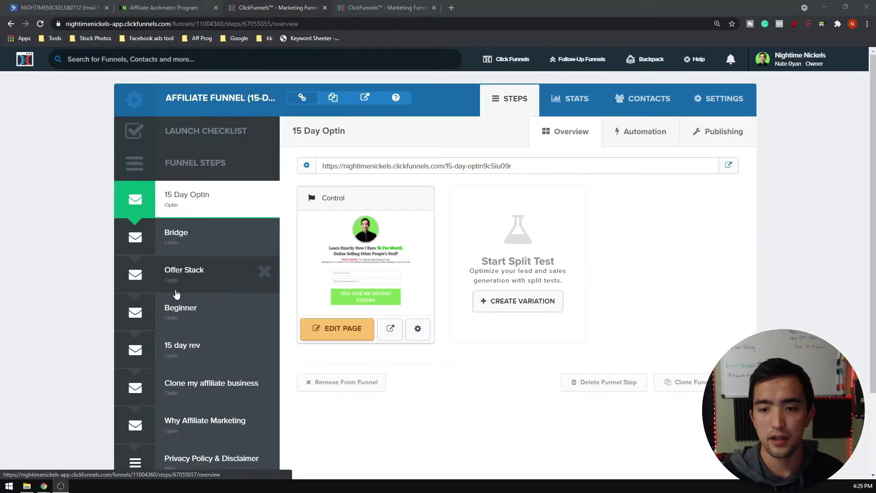
Step: Circle the 15 Day Optin step in red, then open that page with EDIT PAGE
{"action": "scroll", "coordinate": [255, 203], "scroll_direction": "down", "scroll_amount": 3}
{"action": "scroll", "coordinate": [254, 203], "scroll_direction": "up", "scroll_amount": 2}
{"action": "scroll", "coordinate": [263, 201], "scroll_direction": "down", "scroll_amount": 2}
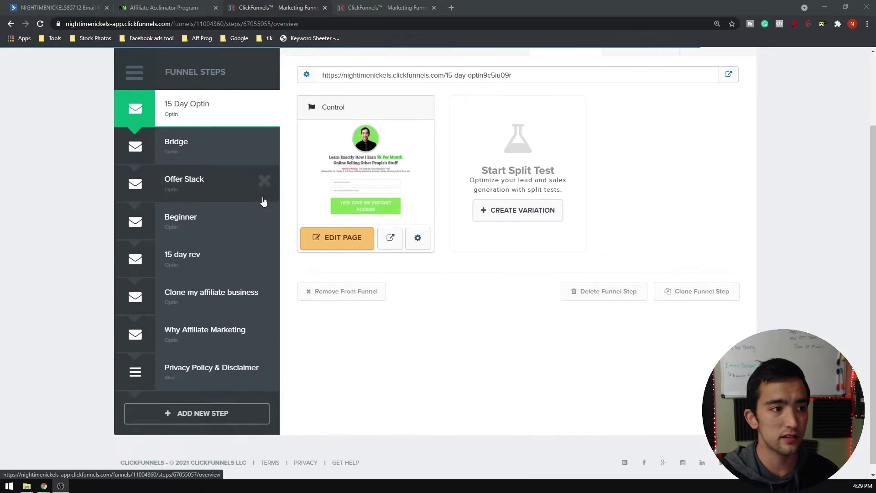
{"action": "scroll", "coordinate": [310, 247], "scroll_direction": "up", "scroll_amount": 2}
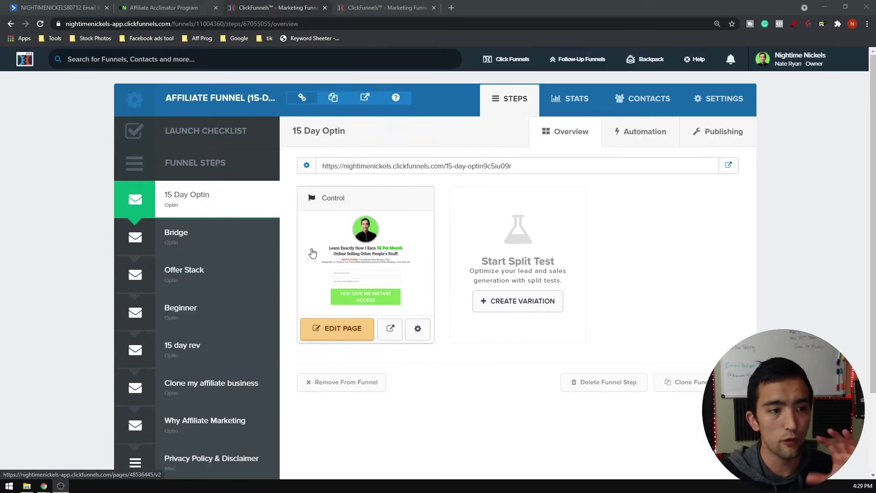
{"action": "scroll", "coordinate": [266, 270], "scroll_direction": "down", "scroll_amount": 2}
{"action": "scroll", "coordinate": [256, 262], "scroll_direction": "up", "scroll_amount": 2}
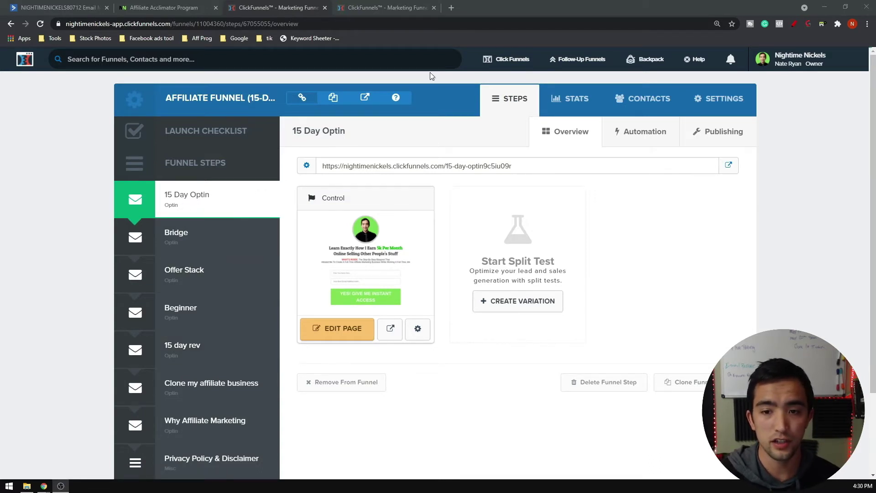
{"action": "left_click", "coordinate": [795, 24]}
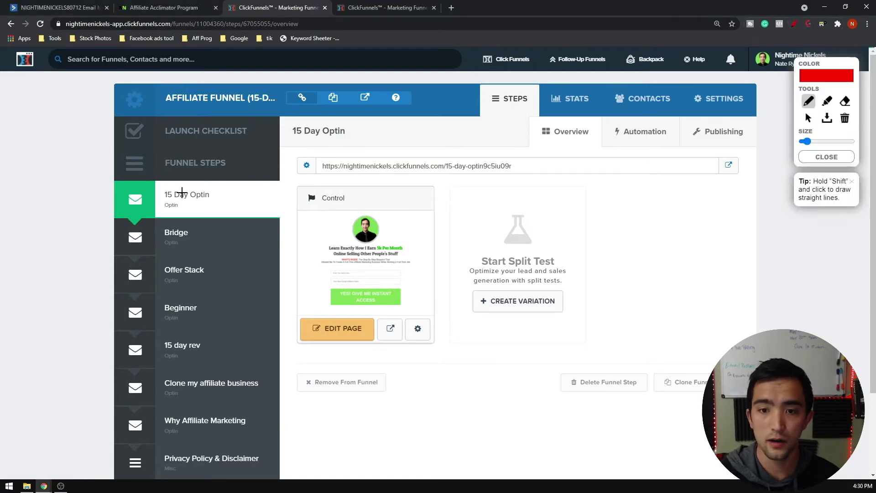
{"action": "mouse_move", "coordinate": [179, 177]}
{"action": "left_mouse_down"}
{"action": "mouse_move", "coordinate": [106, 177]}
{"action": "mouse_move", "coordinate": [111, 222]}
{"action": "mouse_move", "coordinate": [292, 228]}
{"action": "mouse_move", "coordinate": [210, 178]}
{"action": "left_mouse_up"}
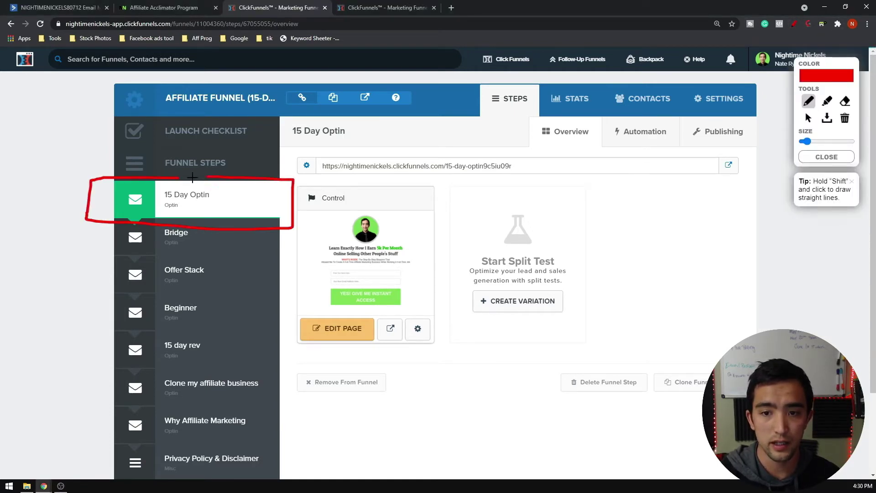
{"action": "key", "text": "Escape"}
{"action": "left_click", "coordinate": [343, 331]}
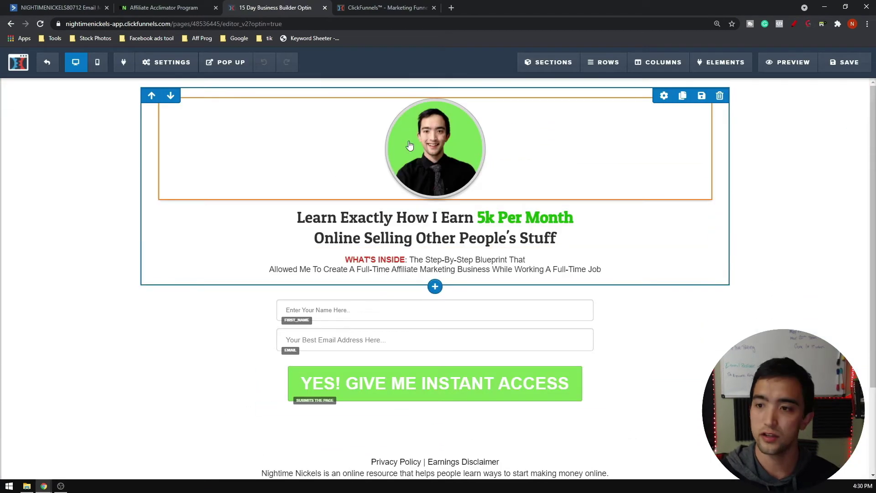
Step: Open the profile photo's uploaded-images library, cancel without choosing one, and return to the page editor
{"action": "left_click", "coordinate": [429, 144]}
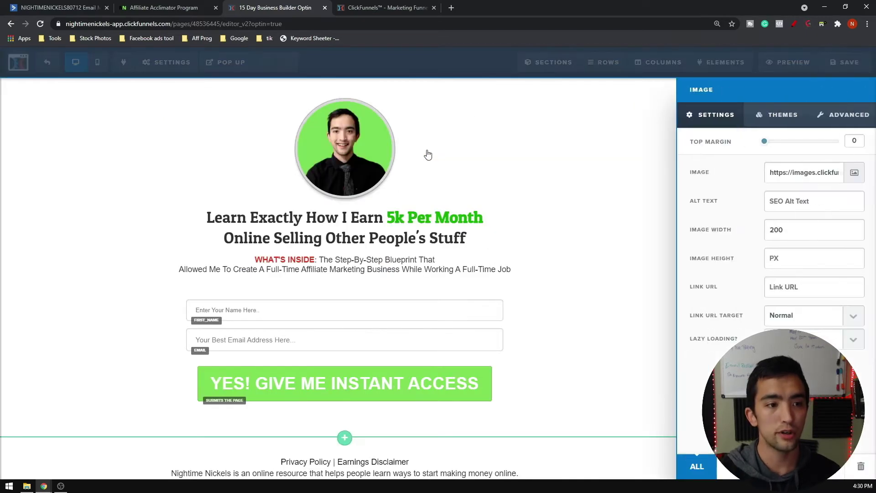
{"action": "left_click", "coordinate": [854, 174]}
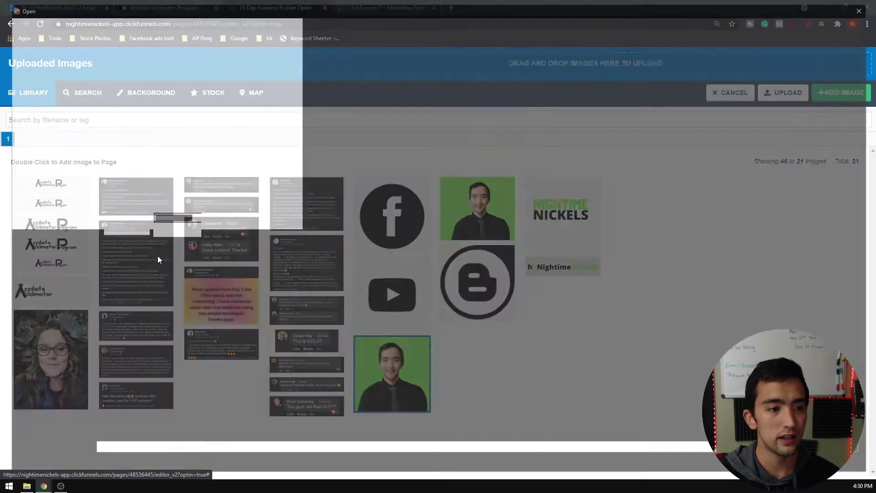
{"action": "scroll", "coordinate": [231, 187], "scroll_direction": "down", "scroll_amount": 5}
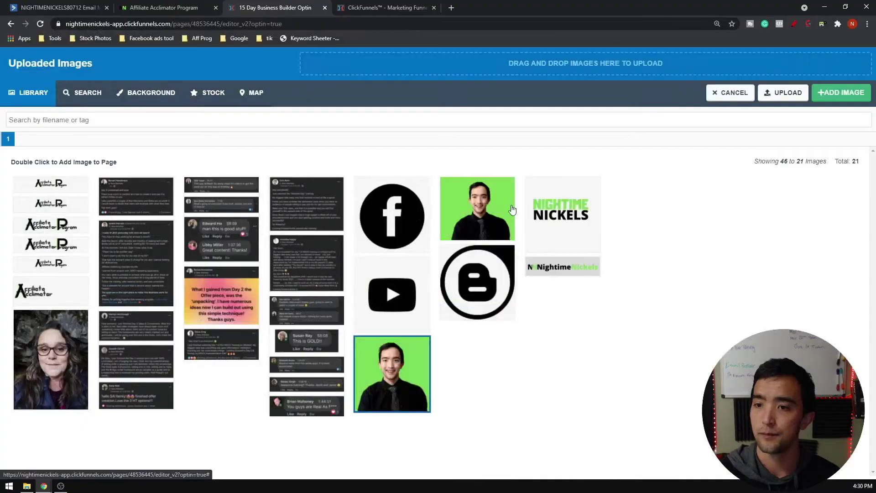
{"action": "left_click", "coordinate": [745, 96]}
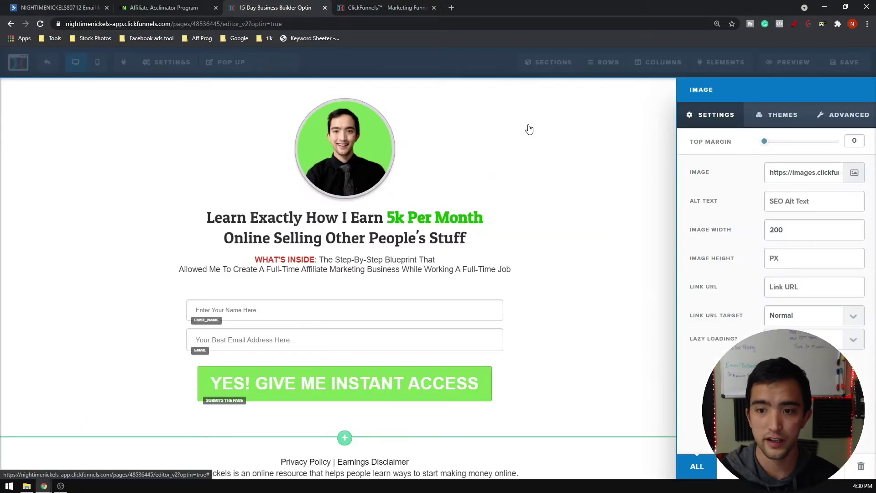
{"action": "left_click", "coordinate": [528, 130]}
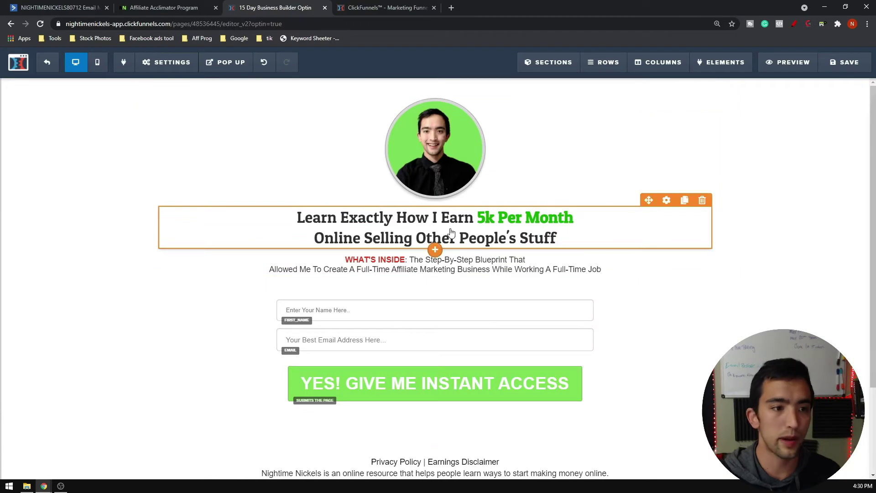
{"action": "scroll", "coordinate": [442, 233], "scroll_direction": "down", "scroll_amount": 1}
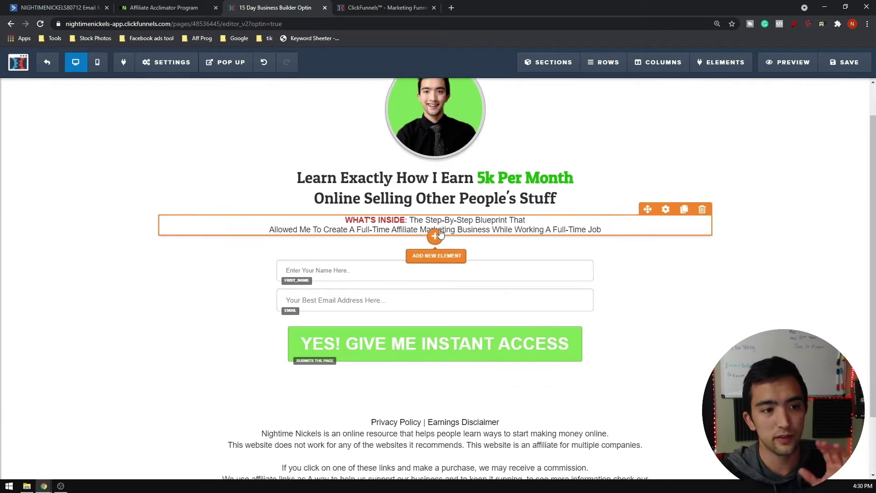
{"action": "scroll", "coordinate": [441, 234], "scroll_direction": "up", "scroll_amount": 1}
{"action": "scroll", "coordinate": [441, 233], "scroll_direction": "down", "scroll_amount": 1}
{"action": "scroll", "coordinate": [440, 233], "scroll_direction": "up", "scroll_amount": 1}
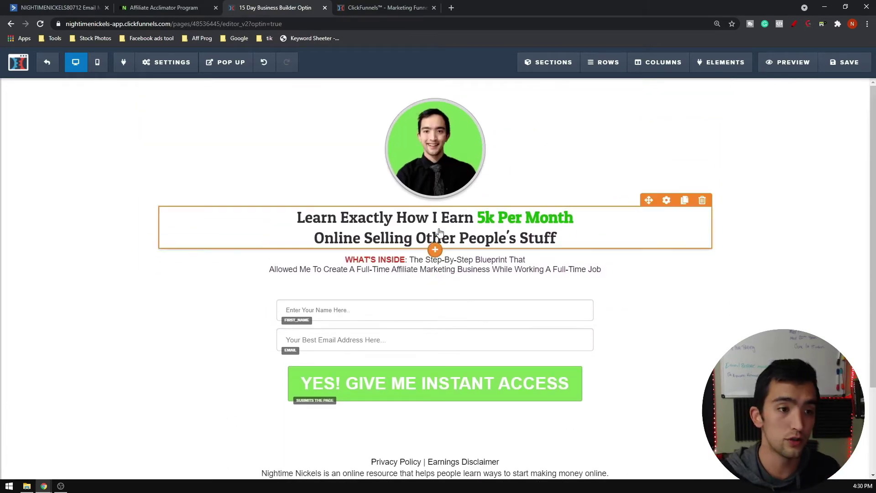
Step: Replace the headline text with 'Learn How to Start making money online as a complete beginner.'
{"action": "scroll", "coordinate": [442, 231], "scroll_direction": "down", "scroll_amount": 1}
{"action": "scroll", "coordinate": [441, 231], "scroll_direction": "up", "scroll_amount": 1}
{"action": "left_click", "coordinate": [600, 219]}
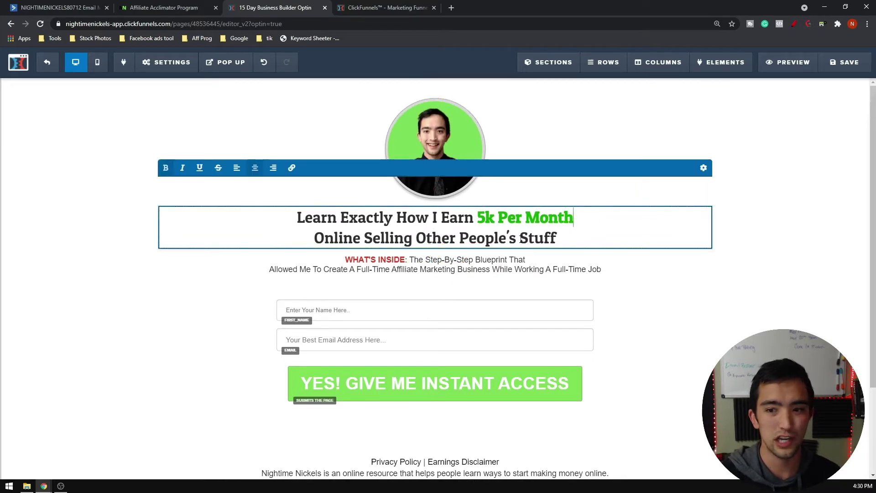
{"action": "left_click", "coordinate": [564, 241]}
{"action": "left_click_drag", "start_coordinate": [565, 241], "coordinate": [293, 217]}
{"action": "type", "text": "Lear"}
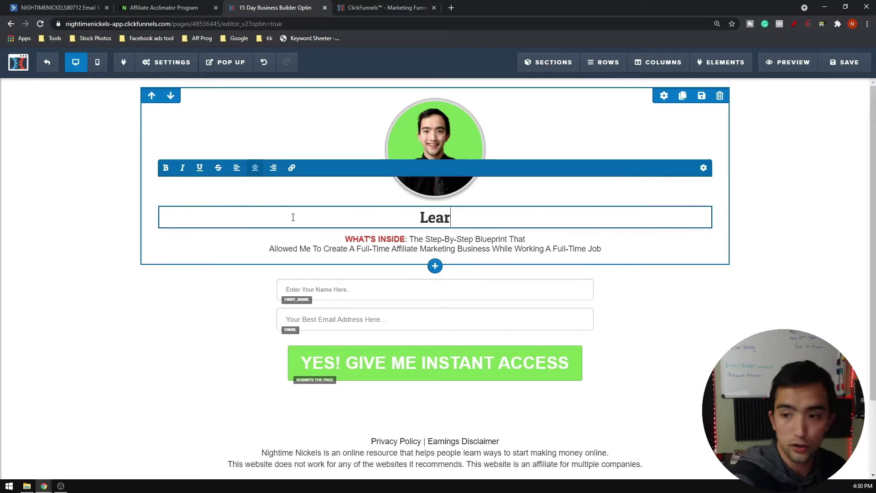
{"action": "type", "text": "n How to "}
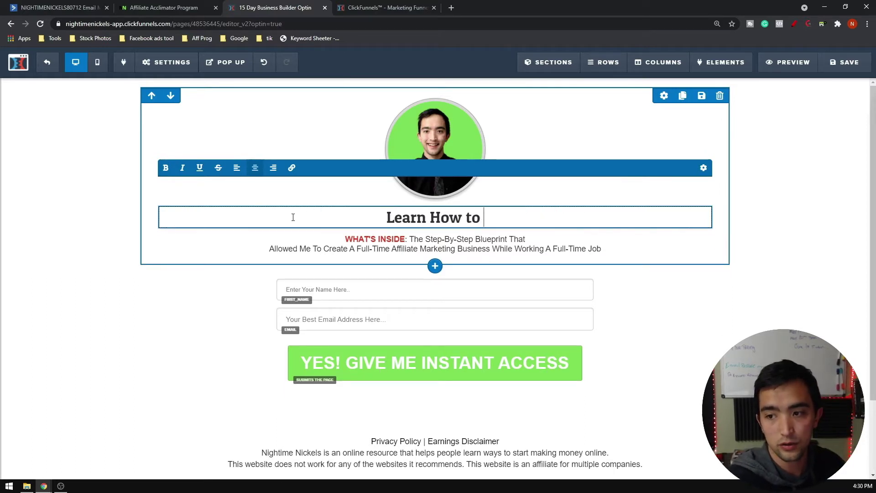
{"action": "type", "text": "Start main"}
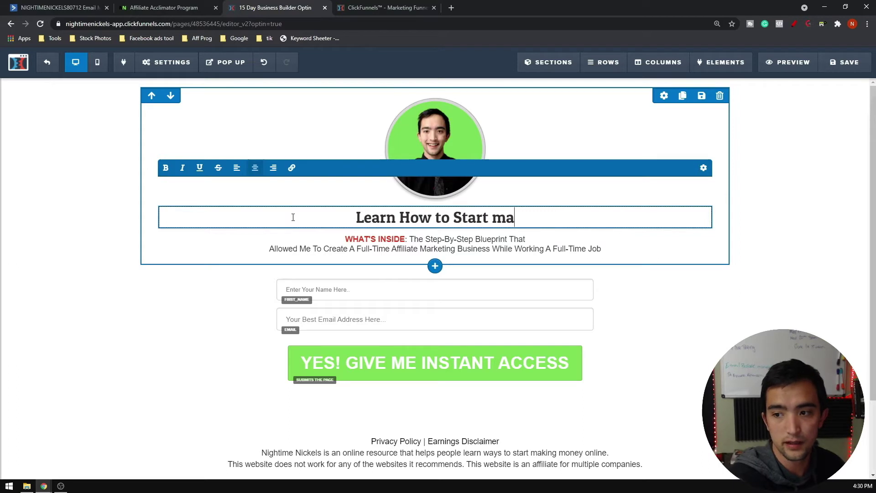
{"action": "key", "text": "BackSpace"}
{"action": "key", "text": "BackSpace"}
{"action": "type", "text": "king money on"}
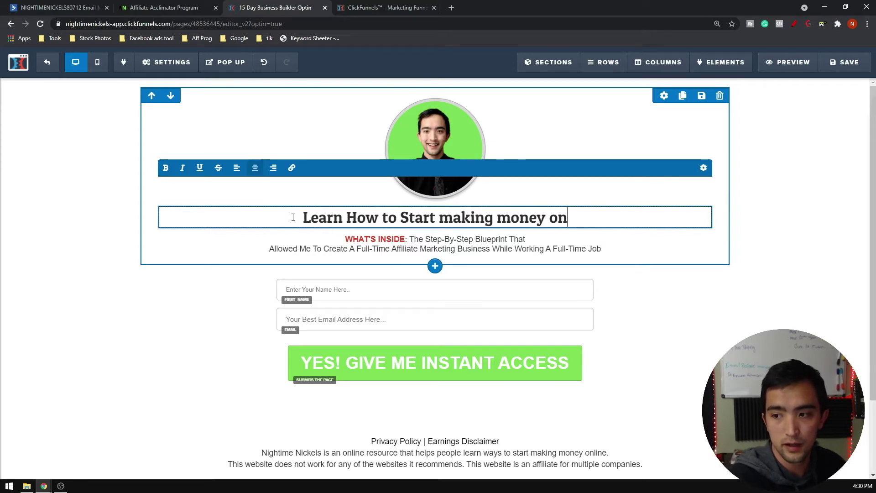
{"action": "type", "text": "line as a complete begn"}
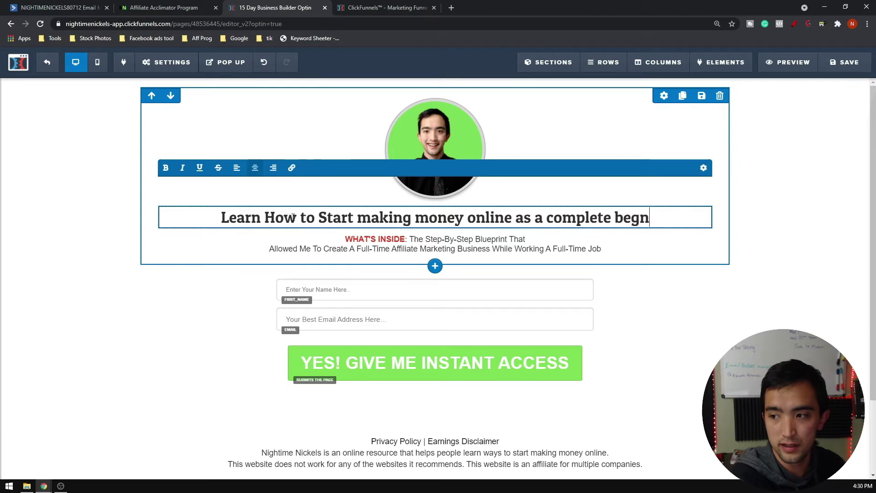
{"action": "key", "text": "BackSpace"}
{"action": "type", "text": "inner"}
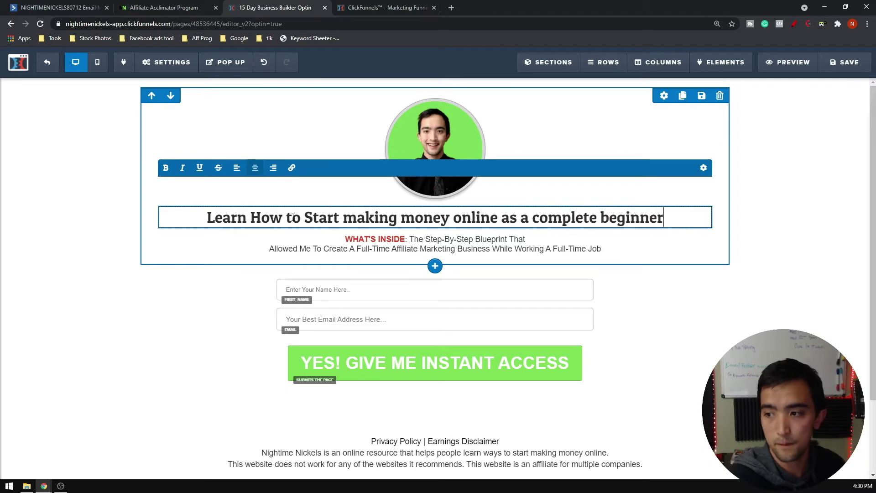
{"action": "type", "text": "."}
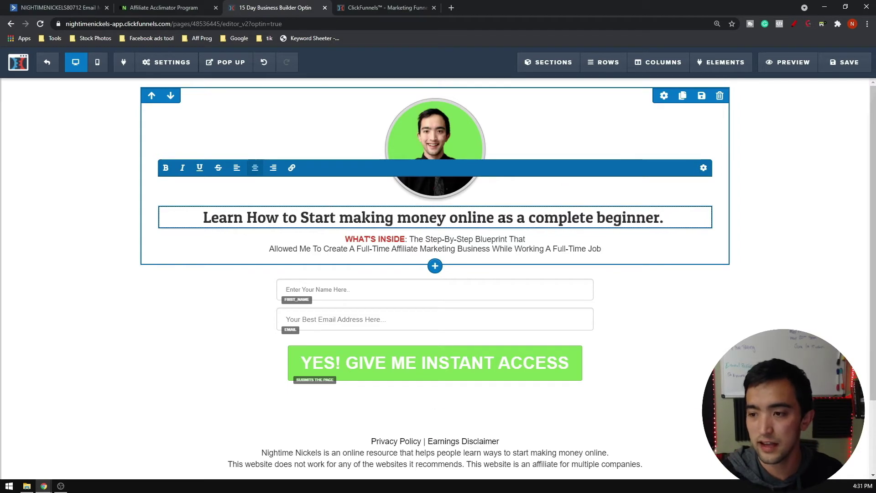
Step: Break the headline before 'as' so it spans two lines, then finish editing
{"action": "left_click", "coordinate": [498, 217]}
{"action": "key", "text": "Return"}
{"action": "scroll", "coordinate": [553, 233], "scroll_direction": "down", "scroll_amount": 1}
{"action": "scroll", "coordinate": [554, 232], "scroll_direction": "up", "scroll_amount": 1}
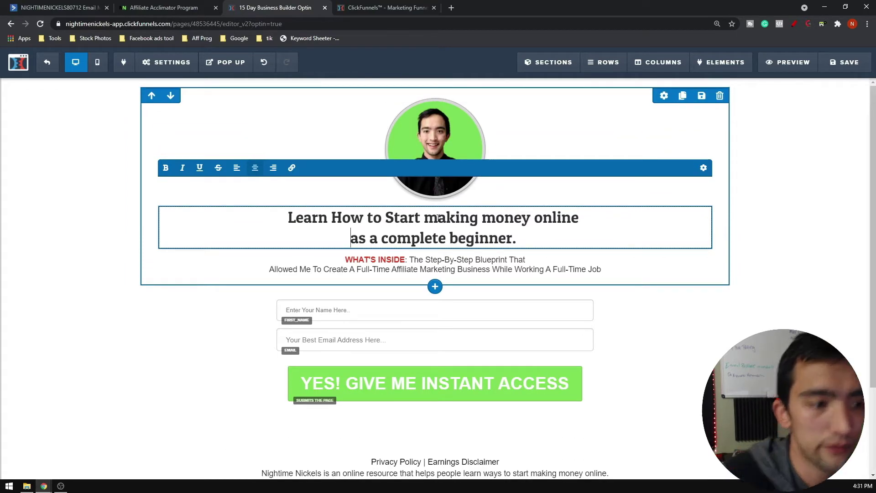
{"action": "scroll", "coordinate": [438, 221], "scroll_direction": "down", "scroll_amount": 3}
{"action": "scroll", "coordinate": [432, 193], "scroll_direction": "up", "scroll_amount": 3}
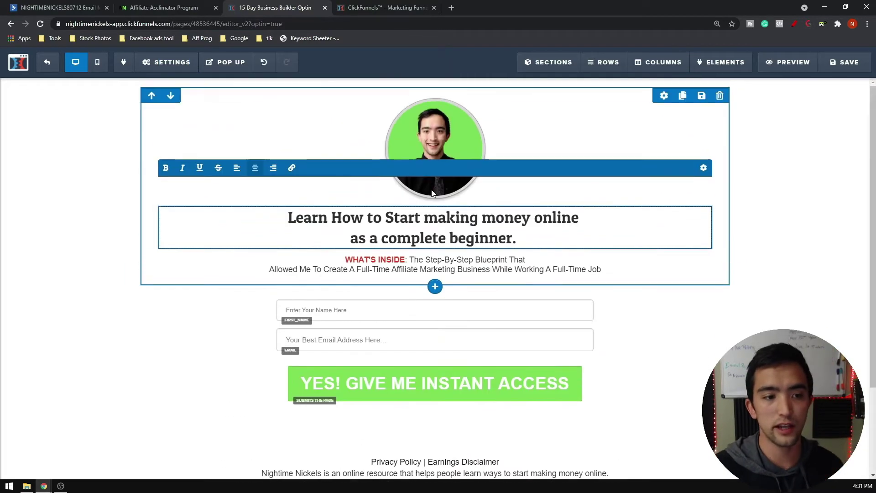
{"action": "left_click", "coordinate": [786, 257]}
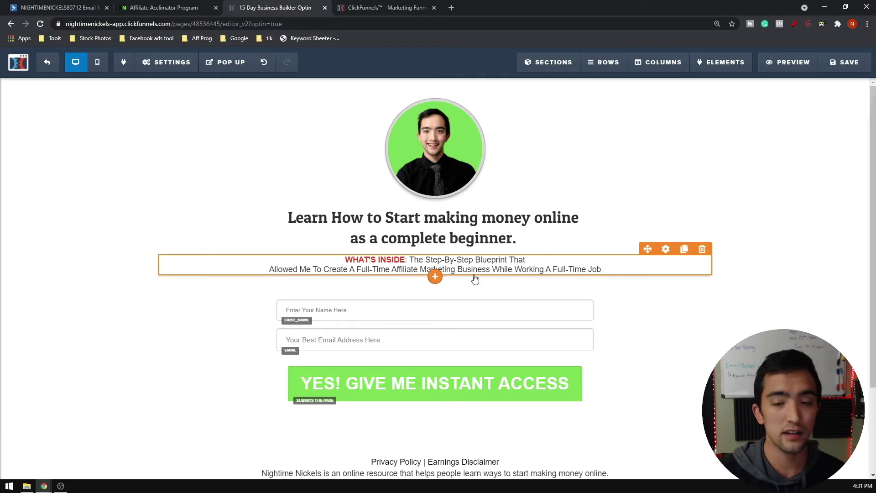
Step: Scroll through the optin page to review the new headline, blurb and signup form
{"action": "scroll", "coordinate": [378, 255], "scroll_direction": "down", "scroll_amount": 2}
{"action": "scroll", "coordinate": [378, 255], "scroll_direction": "up", "scroll_amount": 2}
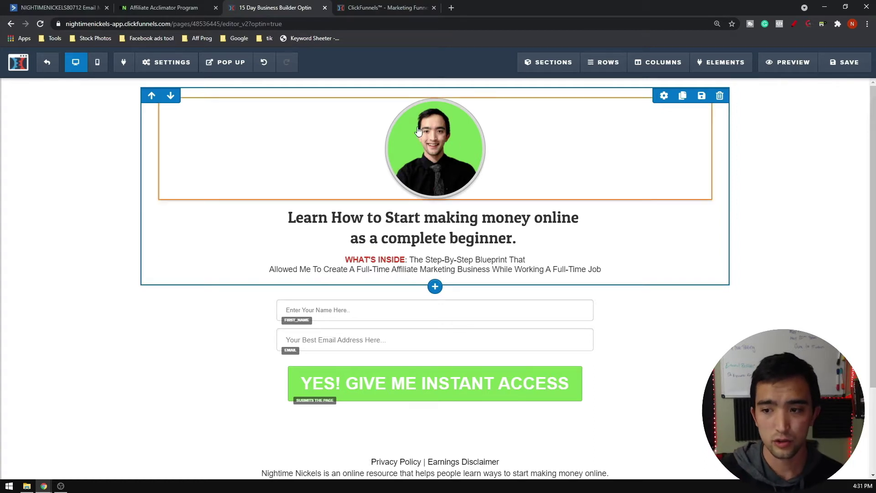
{"action": "scroll", "coordinate": [502, 215], "scroll_direction": "down", "scroll_amount": 2}
{"action": "scroll", "coordinate": [442, 205], "scroll_direction": "up", "scroll_amount": 2}
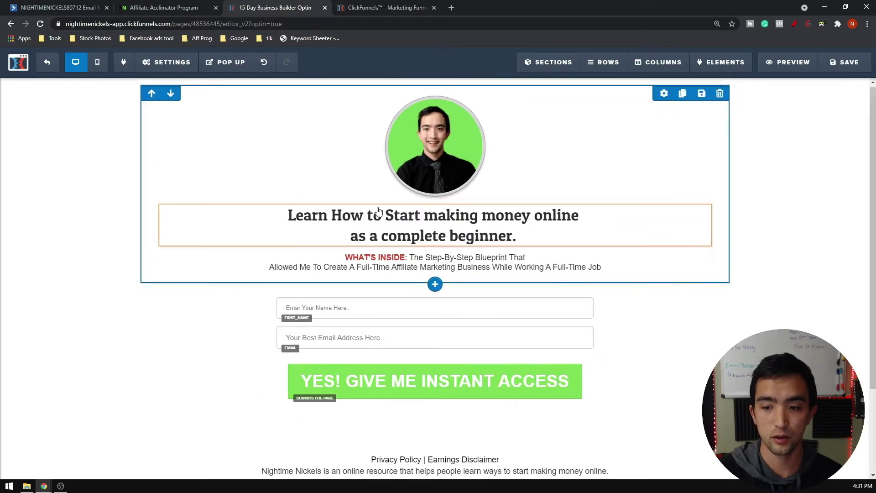
{"action": "scroll", "coordinate": [425, 274], "scroll_direction": "down", "scroll_amount": 2}
{"action": "scroll", "coordinate": [423, 319], "scroll_direction": "up", "scroll_amount": 2}
{"action": "scroll", "coordinate": [422, 340], "scroll_direction": "down", "scroll_amount": 2}
{"action": "scroll", "coordinate": [400, 348], "scroll_direction": "up", "scroll_amount": 2}
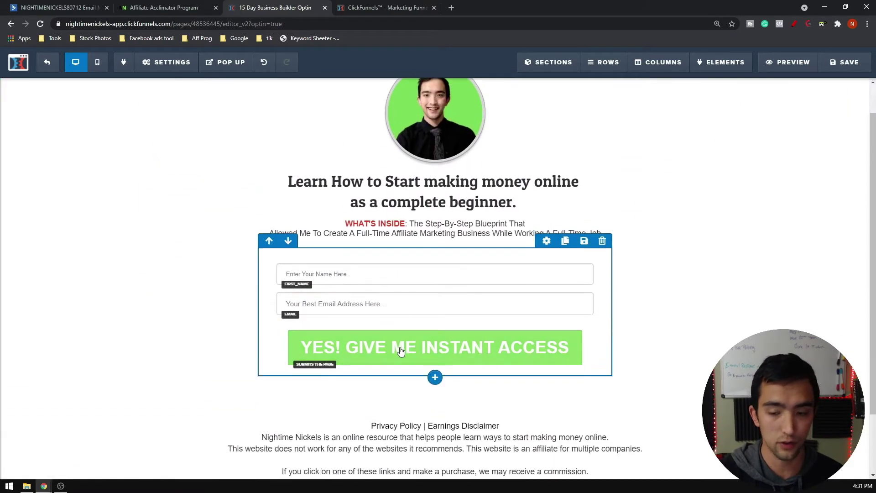
Step: Open the email integration settings and choose Active Campaign as the integration
{"action": "mouse_move", "coordinate": [178, 71]}
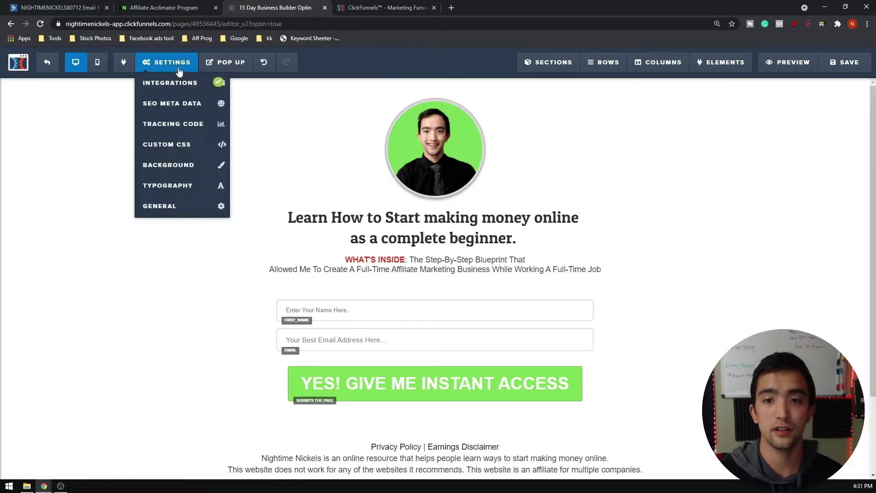
{"action": "left_click", "coordinate": [165, 87]}
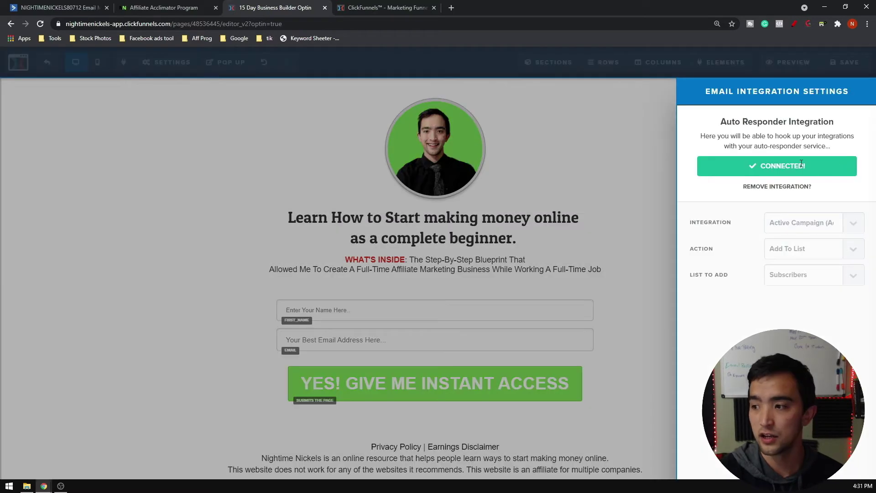
{"action": "left_click", "coordinate": [170, 75]}
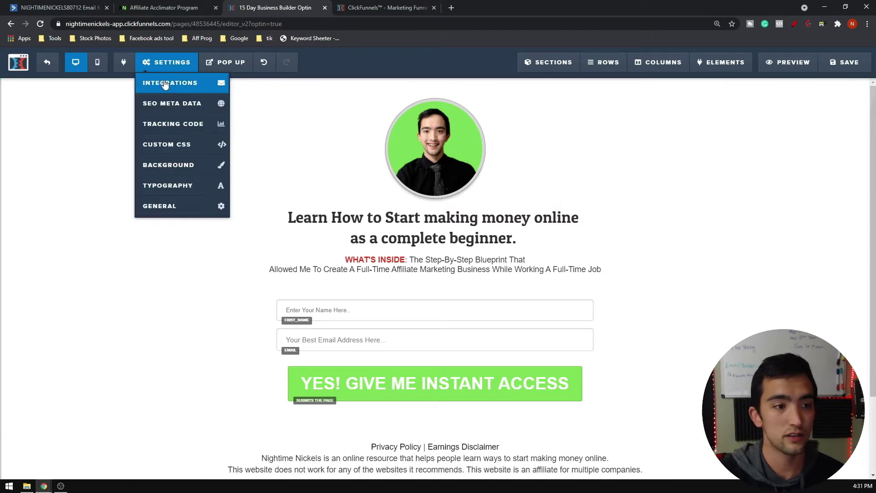
{"action": "left_click", "coordinate": [165, 84]}
{"action": "left_click", "coordinate": [812, 214]}
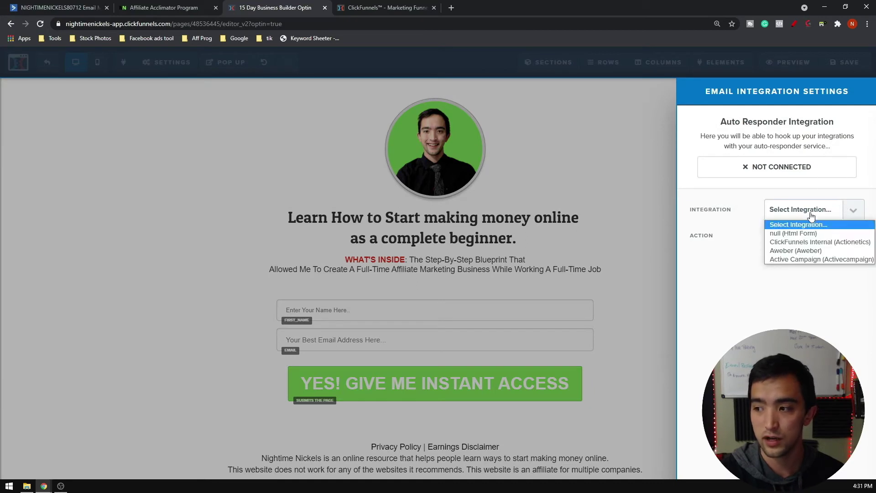
{"action": "left_click", "coordinate": [792, 259]}
Step: Set the integration action to Add To List with the Subscribers list
{"action": "left_click", "coordinate": [804, 236]}
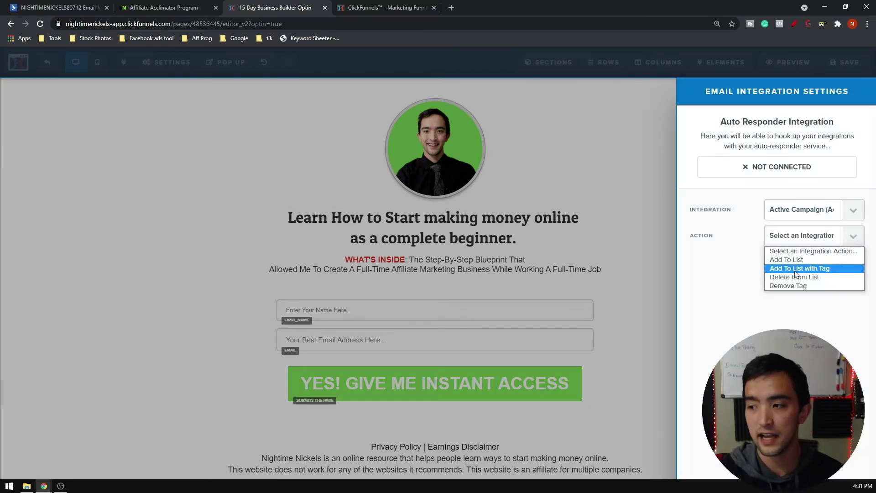
{"action": "left_click", "coordinate": [799, 260]}
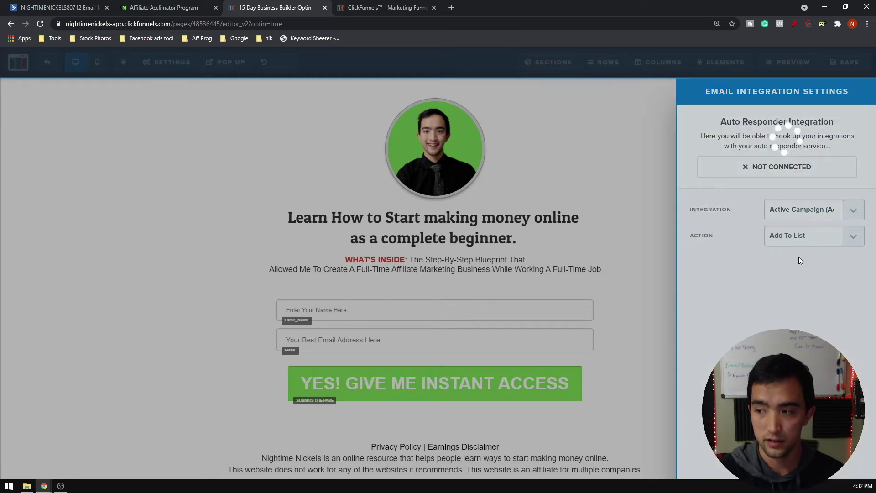
{"action": "left_click", "coordinate": [800, 265]}
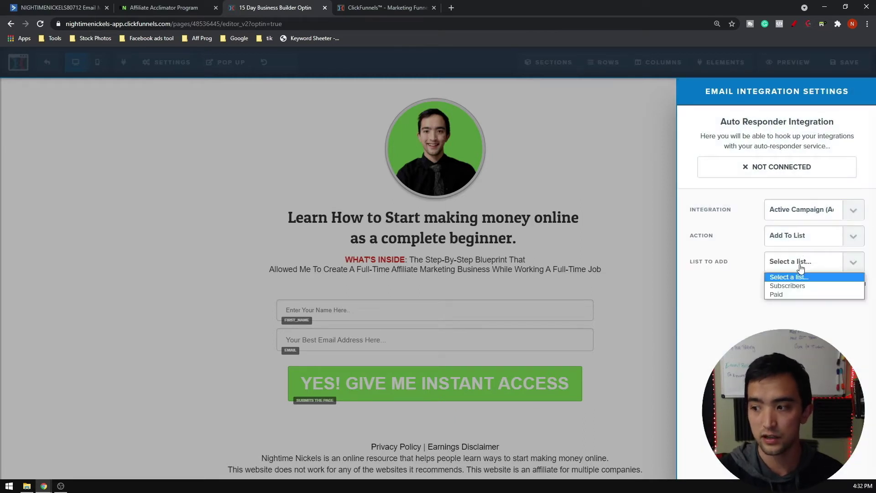
{"action": "left_click", "coordinate": [786, 287]}
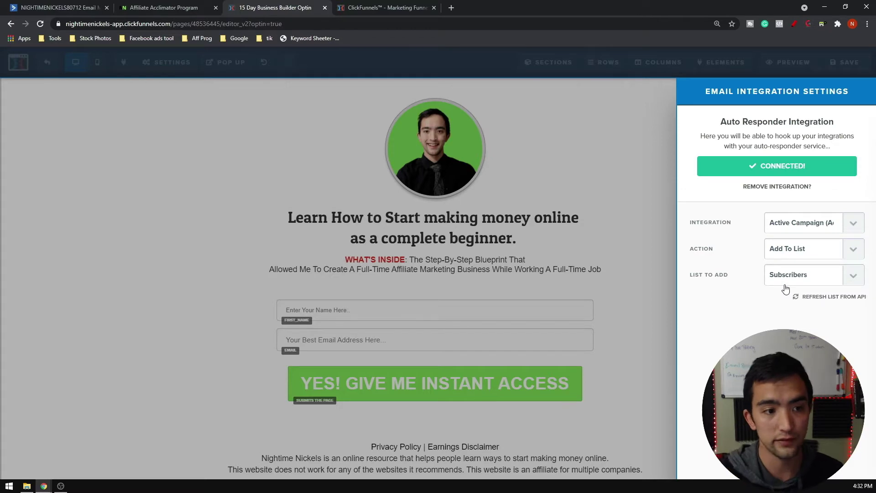
Step: Disconnect the email integration again and close its settings panel
{"action": "left_click", "coordinate": [768, 188]}
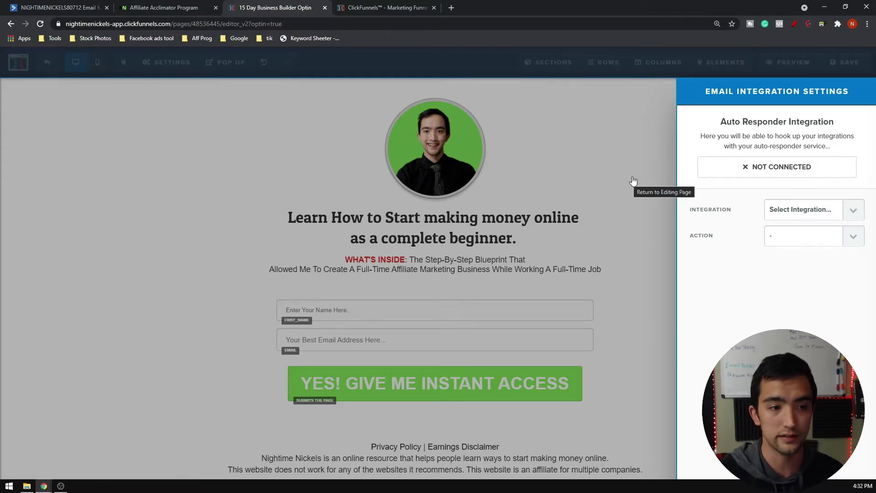
{"action": "left_click", "coordinate": [617, 166]}
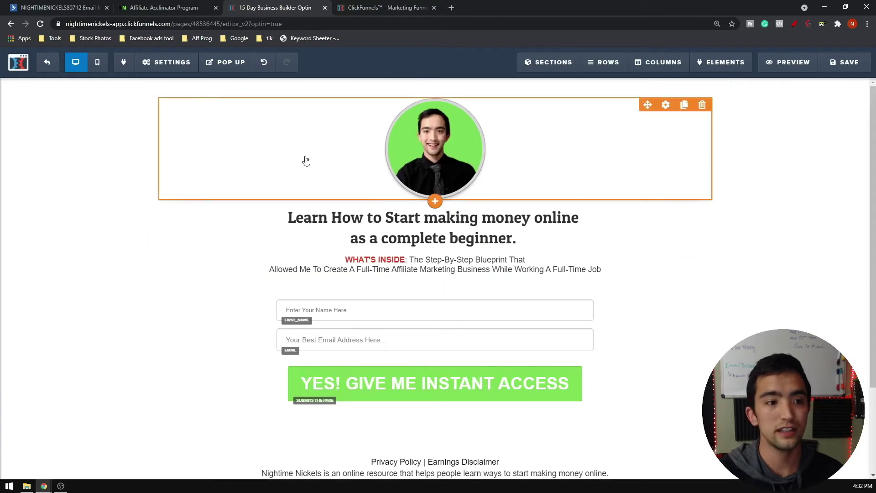
{"action": "mouse_move", "coordinate": [220, 68]}
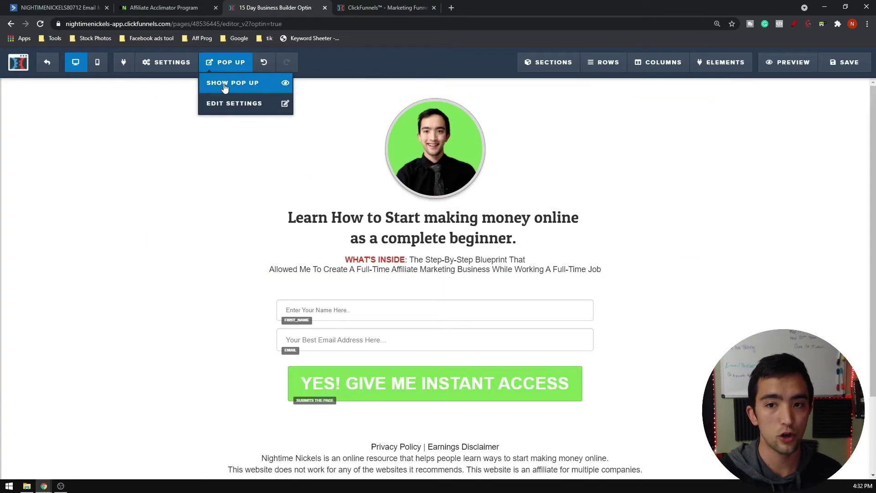
{"action": "left_click", "coordinate": [225, 83]}
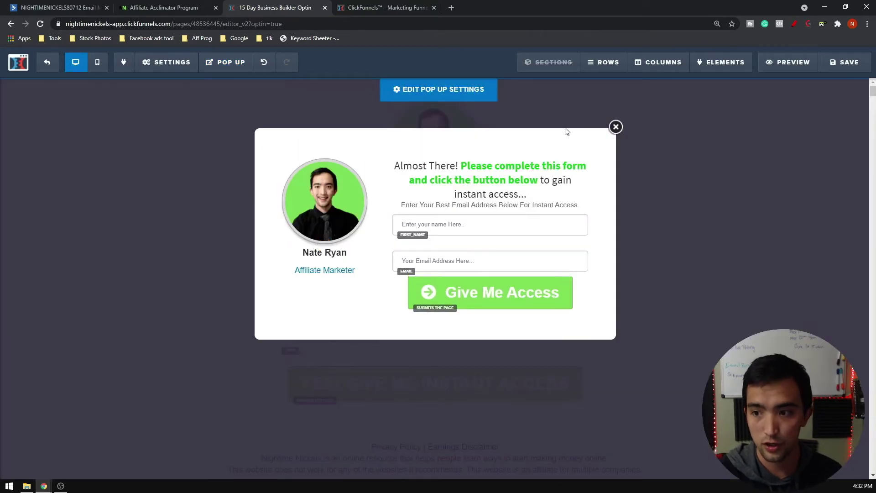
{"action": "scroll", "coordinate": [456, 219], "scroll_direction": "down", "scroll_amount": 2}
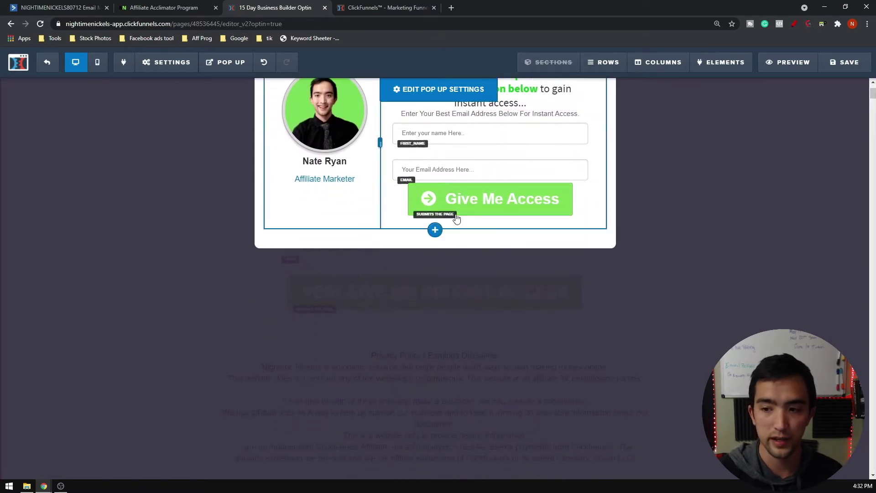
{"action": "scroll", "coordinate": [457, 219], "scroll_direction": "up", "scroll_amount": 2}
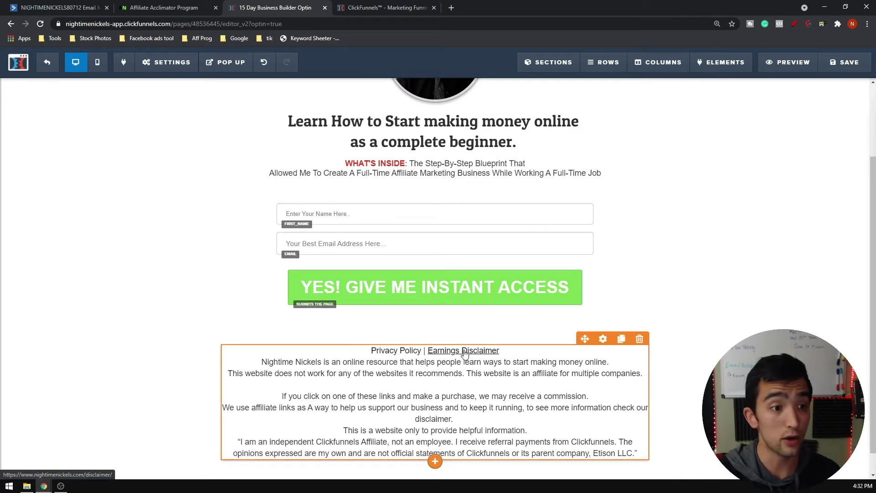
{"action": "scroll", "coordinate": [465, 353], "scroll_direction": "up", "scroll_amount": 1}
{"action": "scroll", "coordinate": [463, 354], "scroll_direction": "down", "scroll_amount": 1}
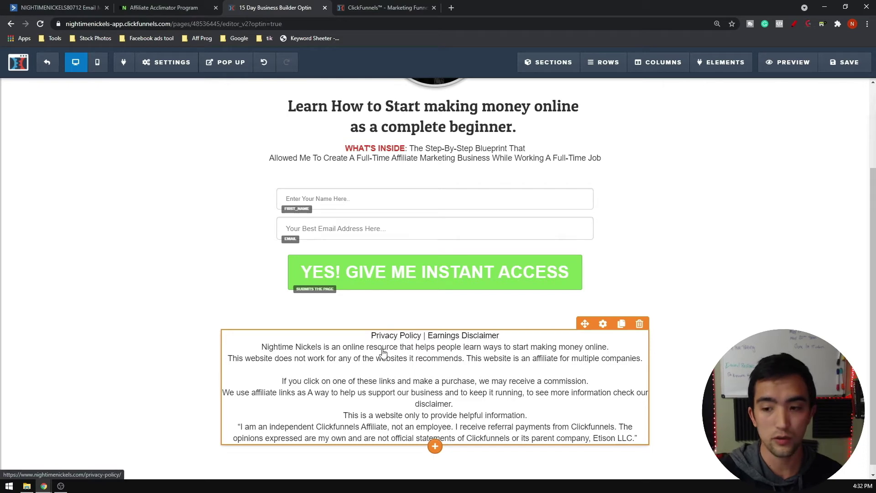
{"action": "scroll", "coordinate": [475, 342], "scroll_direction": "up", "scroll_amount": 1}
{"action": "scroll", "coordinate": [459, 351], "scroll_direction": "up", "scroll_amount": 2}
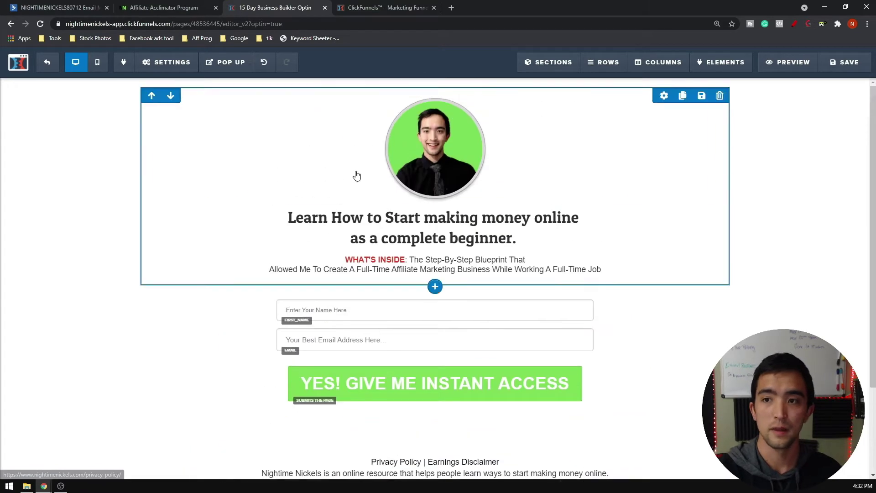
Step: Duplicate the editor tab and copy the Privacy Policy & Disclaimer step's page address
{"action": "right_click", "coordinate": [268, 7]}
{"action": "left_click", "coordinate": [296, 58]}
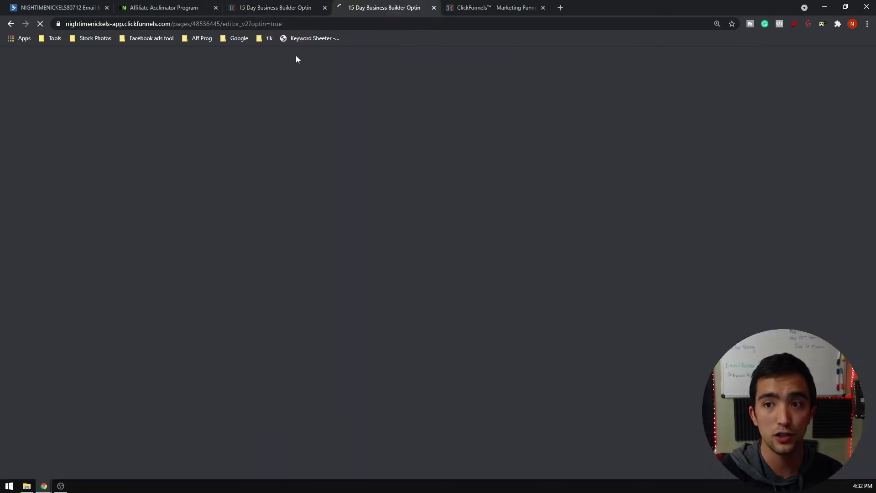
{"action": "left_click", "coordinate": [42, 63]}
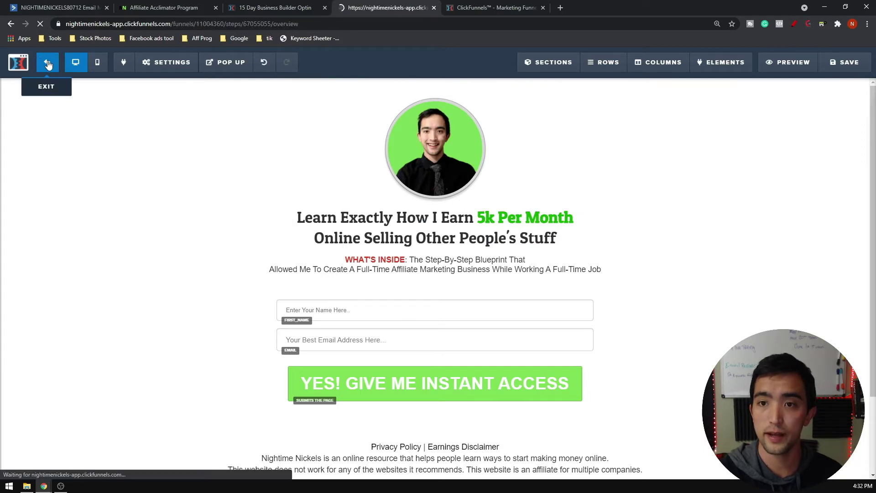
{"action": "scroll", "coordinate": [256, 132], "scroll_direction": "down", "scroll_amount": 2}
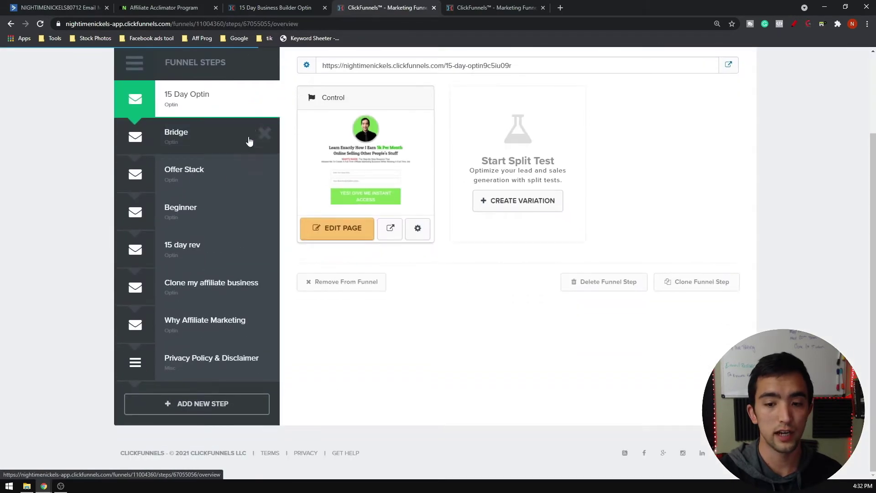
{"action": "left_click", "coordinate": [216, 365]}
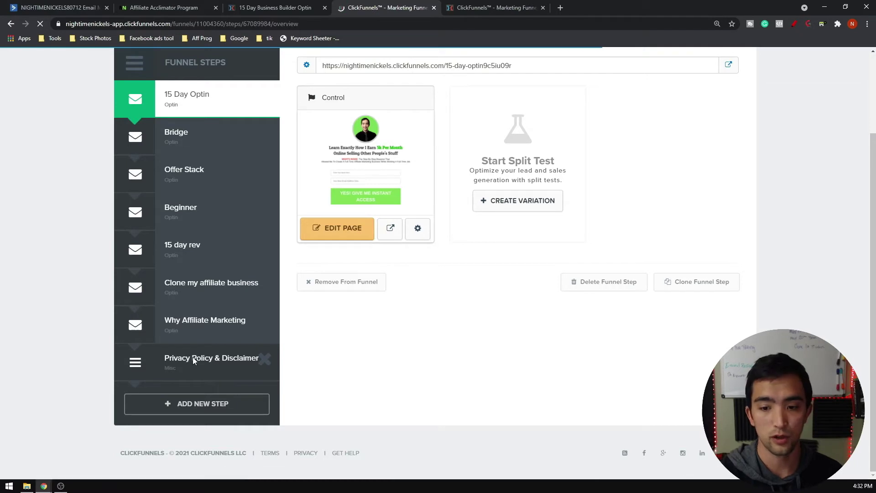
{"action": "left_click_drag", "start_coordinate": [530, 166], "coordinate": [331, 167]}
{"action": "key", "text": "alt+shift+d"}
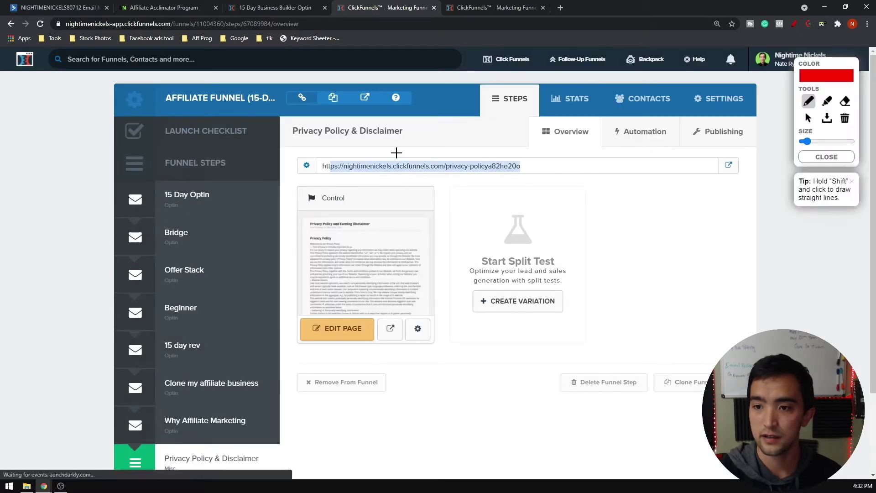
{"action": "mouse_move", "coordinate": [395, 150]}
{"action": "left_mouse_down"}
{"action": "mouse_move", "coordinate": [270, 178]}
{"action": "mouse_move", "coordinate": [583, 165]}
{"action": "mouse_move", "coordinate": [354, 151]}
{"action": "left_mouse_up"}
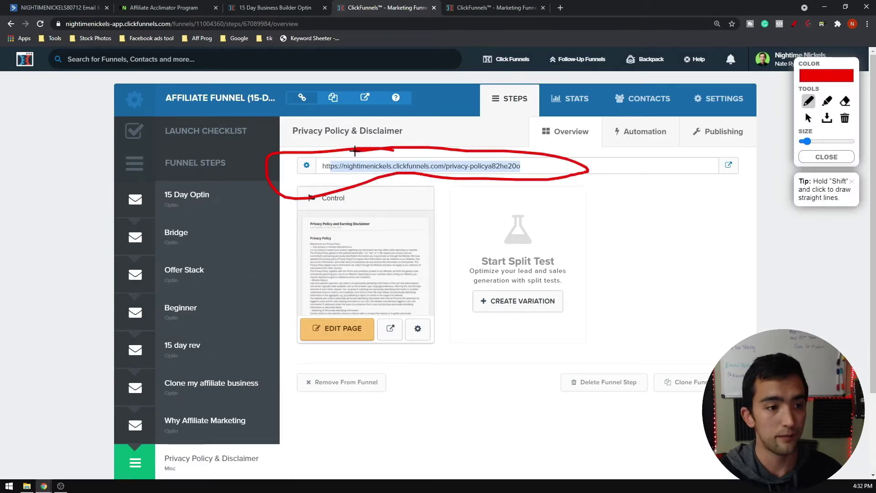
{"action": "key", "text": "alt+shift+d"}
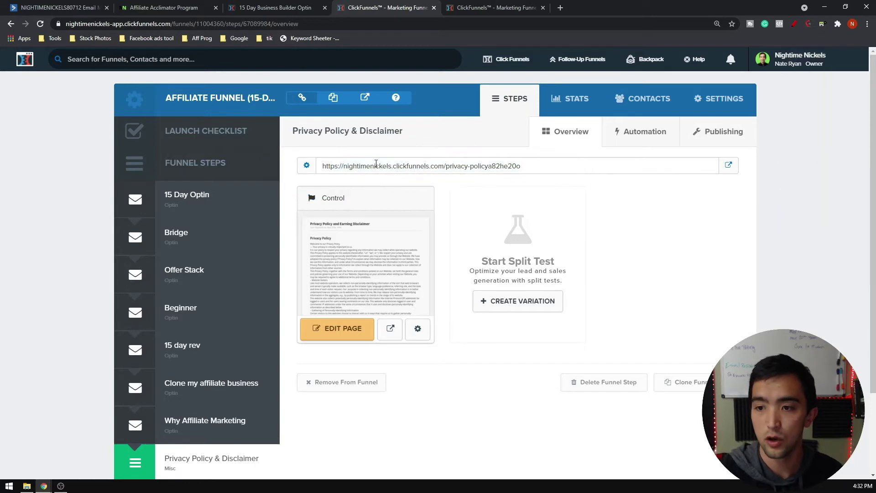
{"action": "triple_click", "coordinate": [384, 167]}
Step: Remove the trailing space from the footer's Privacy Policy link address
{"action": "left_click", "coordinate": [275, 7]}
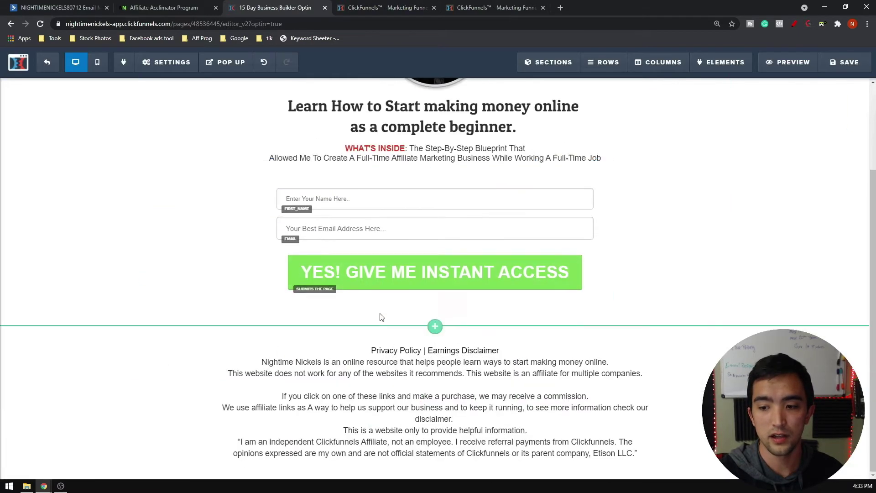
{"action": "left_click", "coordinate": [397, 352]}
{"action": "left_click", "coordinate": [396, 350]}
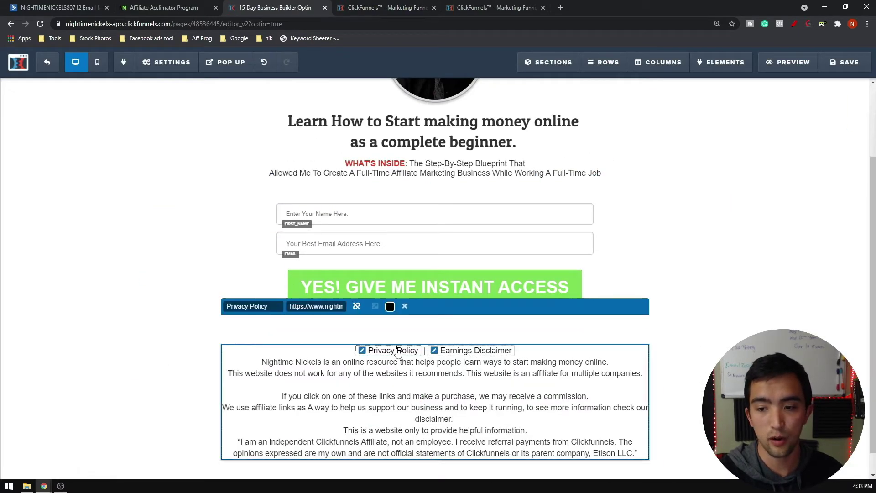
{"action": "left_click", "coordinate": [341, 306]}
{"action": "key", "text": "BackSpace"}
{"action": "key", "text": "BackSpace"}
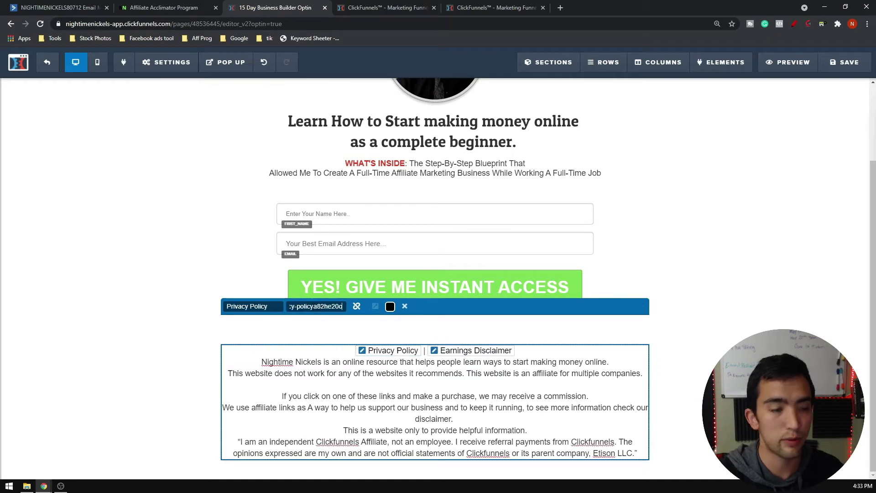
Step: Paste the copied address as the footer's Earnings Disclaimer link
{"action": "left_click", "coordinate": [345, 380]}
{"action": "left_click", "coordinate": [464, 352]}
{"action": "triple_click", "coordinate": [304, 306]}
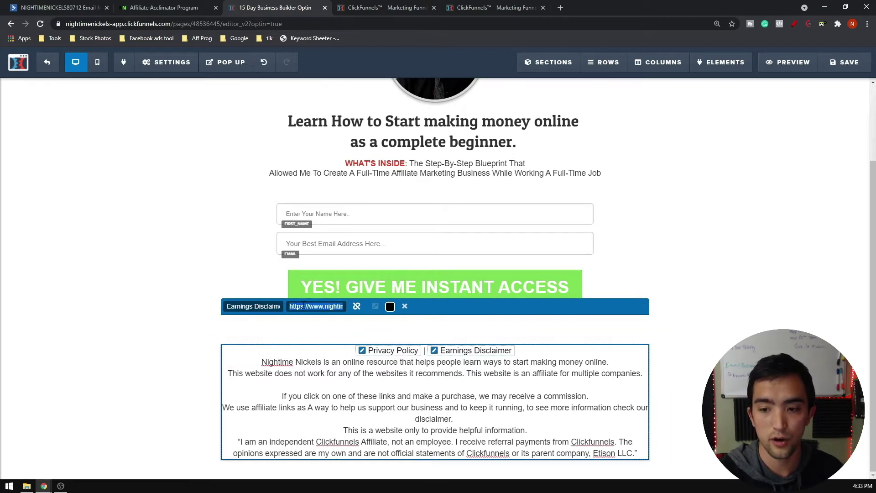
{"action": "key", "text": "ctrl+v"}
{"action": "left_click", "coordinate": [347, 386]}
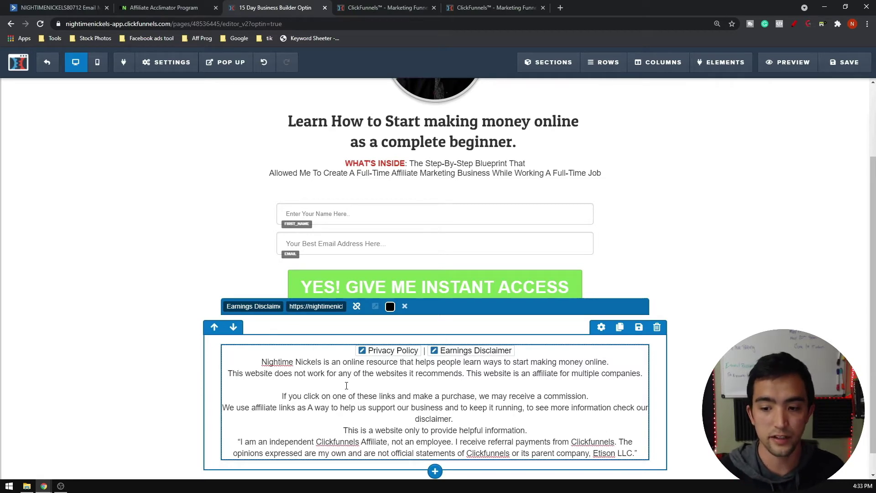
{"action": "left_click", "coordinate": [743, 317]}
Step: Save the optin page and exit to the funnel steps overview
{"action": "scroll", "coordinate": [583, 225], "scroll_direction": "up", "scroll_amount": 2}
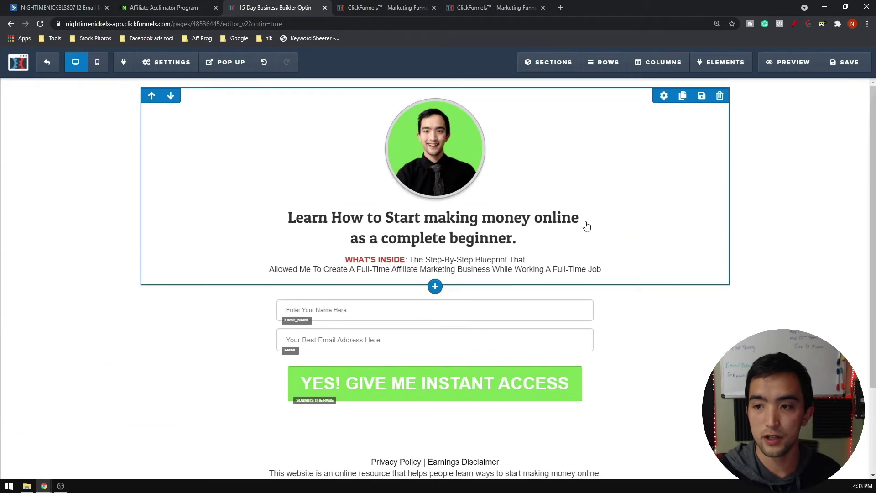
{"action": "scroll", "coordinate": [293, 201], "scroll_direction": "down", "scroll_amount": 2}
{"action": "scroll", "coordinate": [303, 192], "scroll_direction": "up", "scroll_amount": 2}
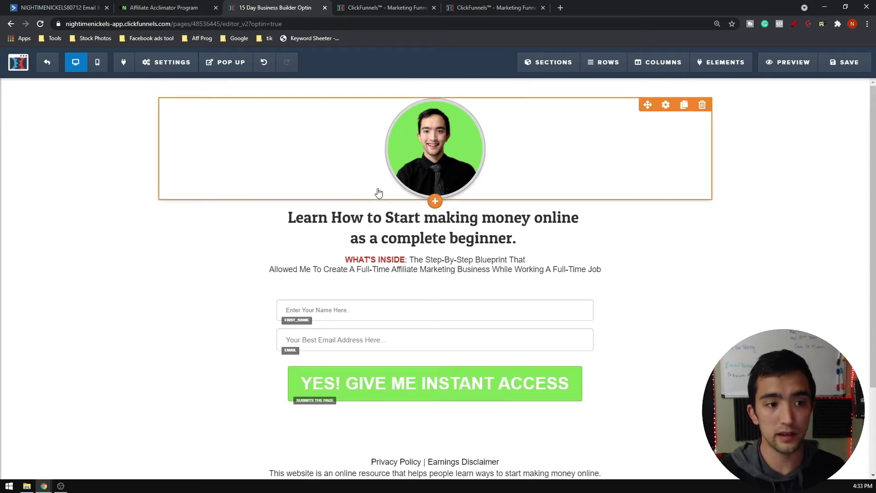
{"action": "scroll", "coordinate": [436, 244], "scroll_direction": "down", "scroll_amount": 1}
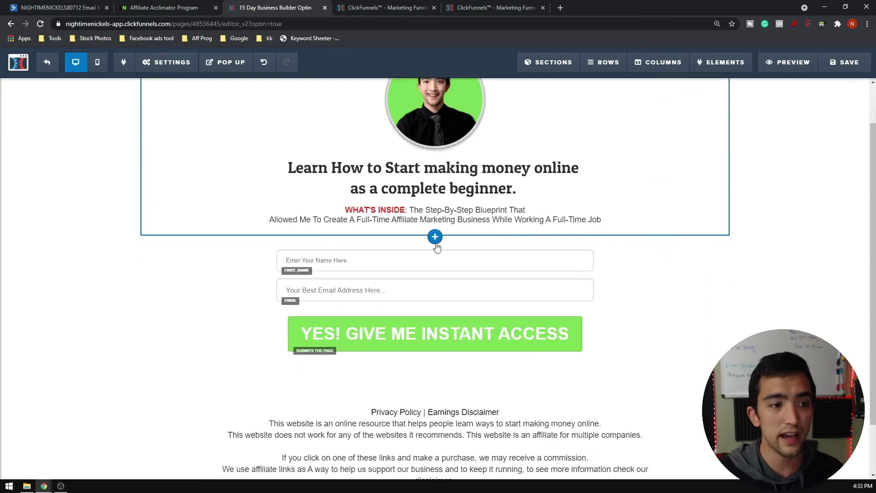
{"action": "scroll", "coordinate": [434, 241], "scroll_direction": "up", "scroll_amount": 1}
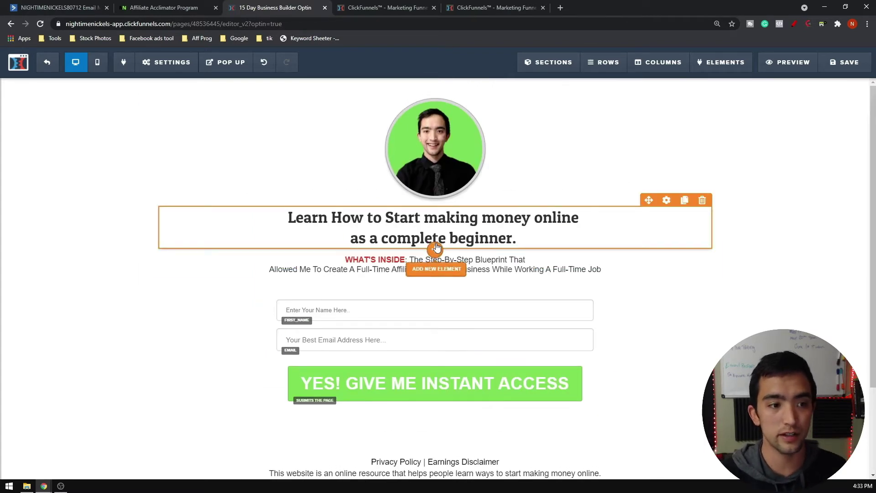
{"action": "mouse_move", "coordinate": [166, 74]}
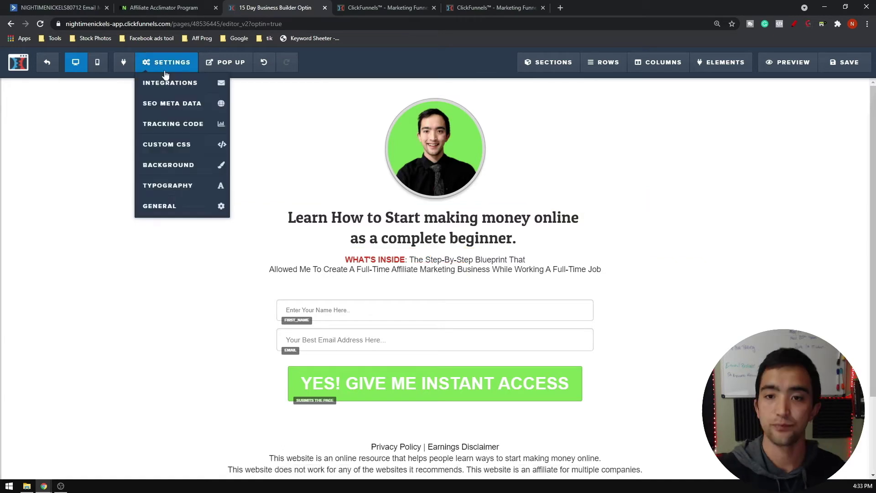
{"action": "left_click", "coordinate": [848, 64]}
{"action": "left_click", "coordinate": [47, 62]}
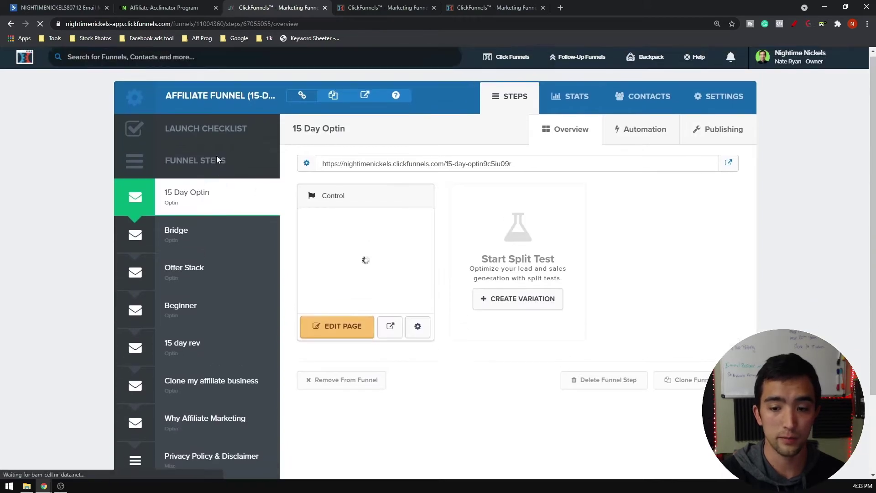
Step: Open the Bridge step and check the bridge page script link in the course tab
{"action": "left_click", "coordinate": [192, 238]}
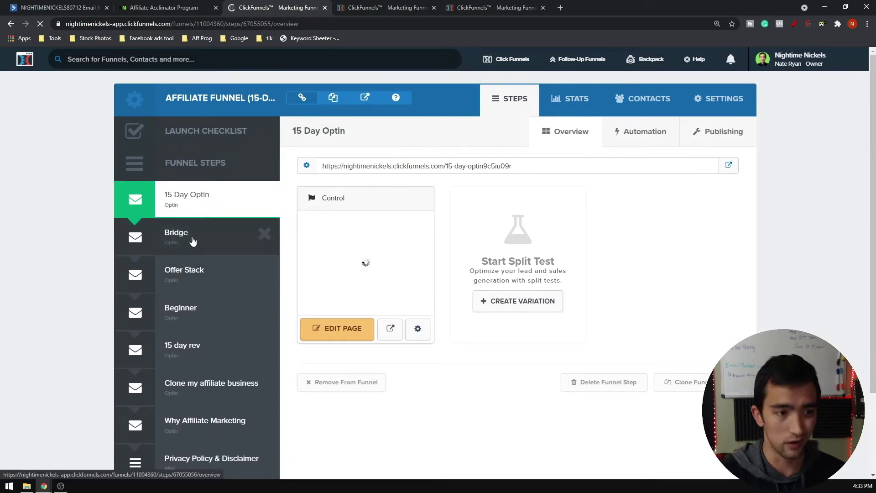
{"action": "scroll", "coordinate": [274, 228], "scroll_direction": "down", "scroll_amount": 1}
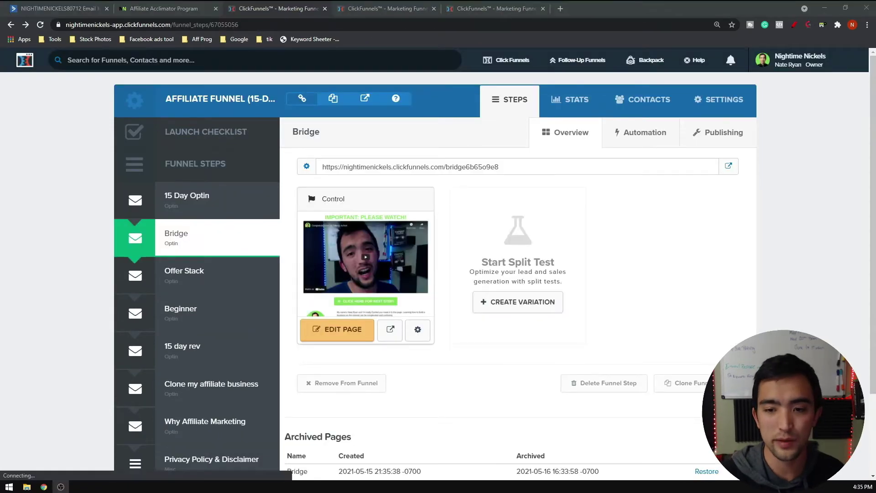
{"action": "left_click", "coordinate": [185, 7]}
{"action": "scroll", "coordinate": [416, 252], "scroll_direction": "down", "scroll_amount": 4}
{"action": "left_click_drag", "start_coordinate": [593, 272], "coordinate": [388, 276]}
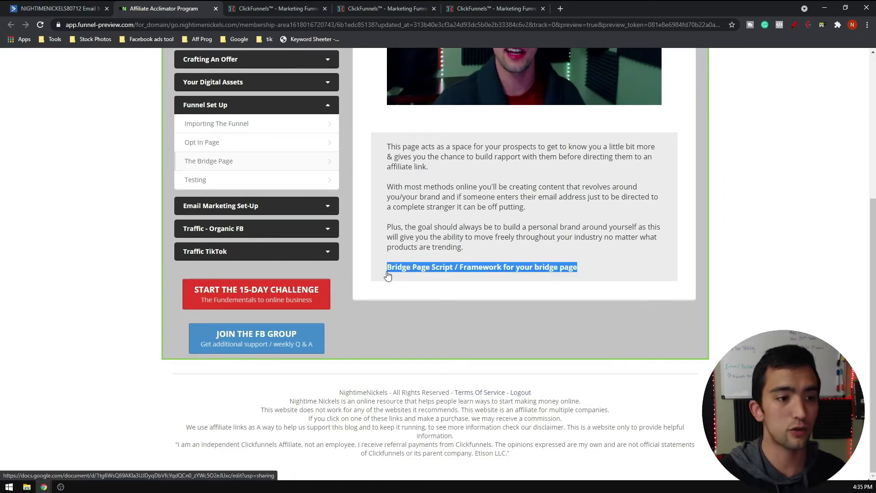
{"action": "scroll", "coordinate": [511, 363], "scroll_direction": "up", "scroll_amount": 5}
{"action": "scroll", "coordinate": [525, 365], "scroll_direction": "down", "scroll_amount": 3}
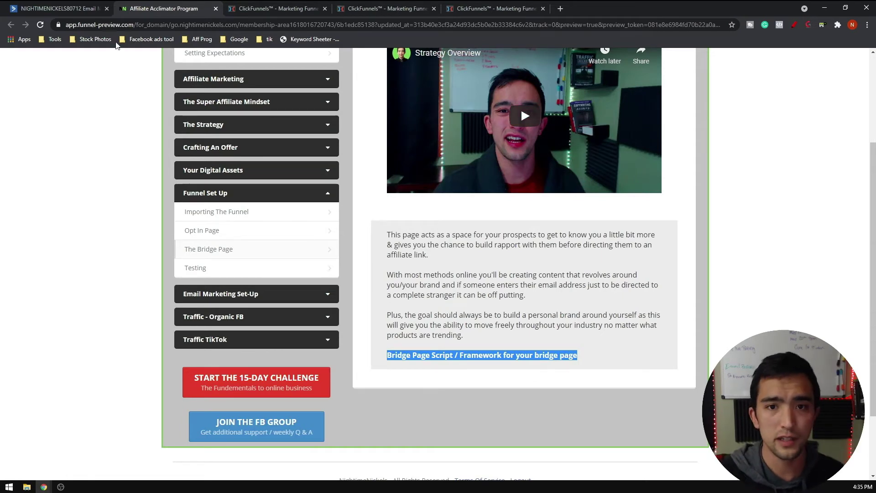
{"action": "left_click", "coordinate": [283, 8]}
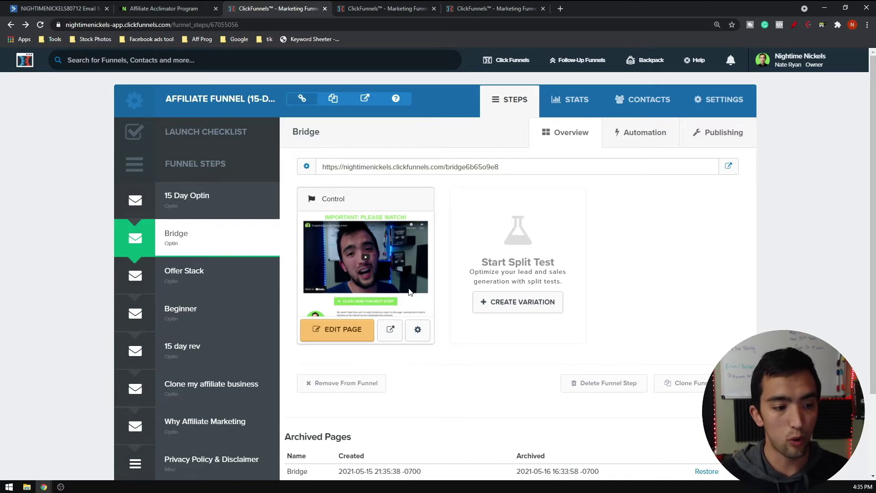
Step: Open the Bridge page in the editor and inspect the video's YouTube URL
{"action": "left_click", "coordinate": [330, 338]}
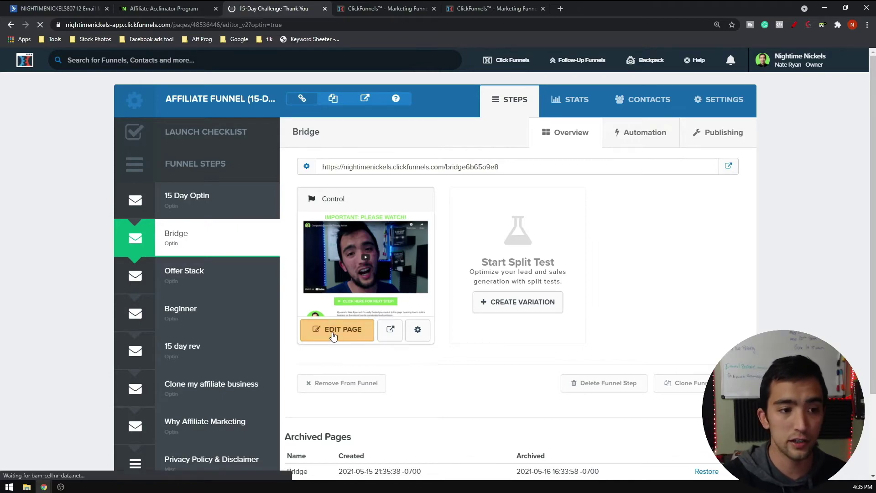
{"action": "scroll", "coordinate": [388, 337], "scroll_direction": "down", "scroll_amount": 4}
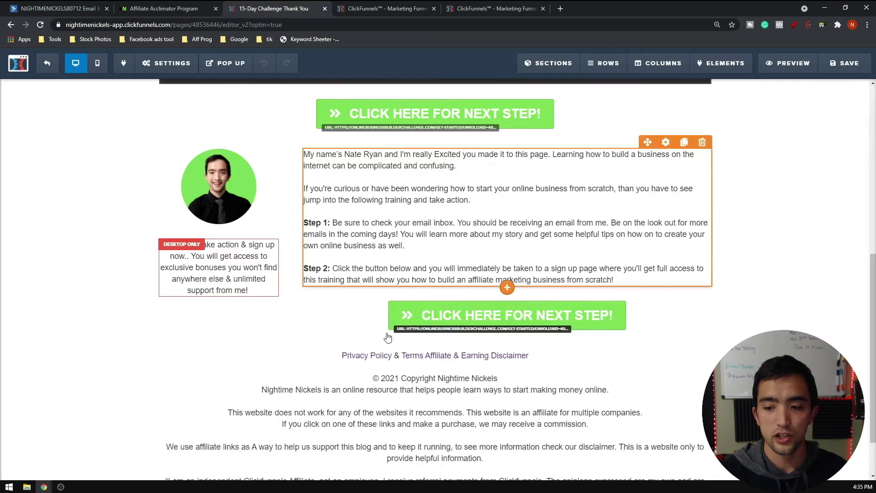
{"action": "scroll", "coordinate": [388, 337], "scroll_direction": "up", "scroll_amount": 5}
{"action": "scroll", "coordinate": [388, 336], "scroll_direction": "down", "scroll_amount": 6}
{"action": "scroll", "coordinate": [372, 345], "scroll_direction": "up", "scroll_amount": 7}
{"action": "scroll", "coordinate": [372, 345], "scroll_direction": "up", "scroll_amount": 2}
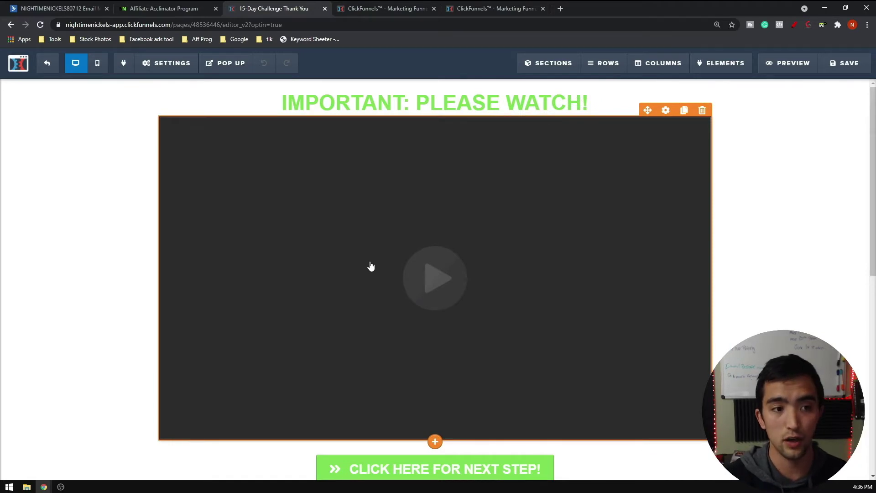
{"action": "left_click", "coordinate": [405, 252]}
{"action": "left_click", "coordinate": [339, 227]}
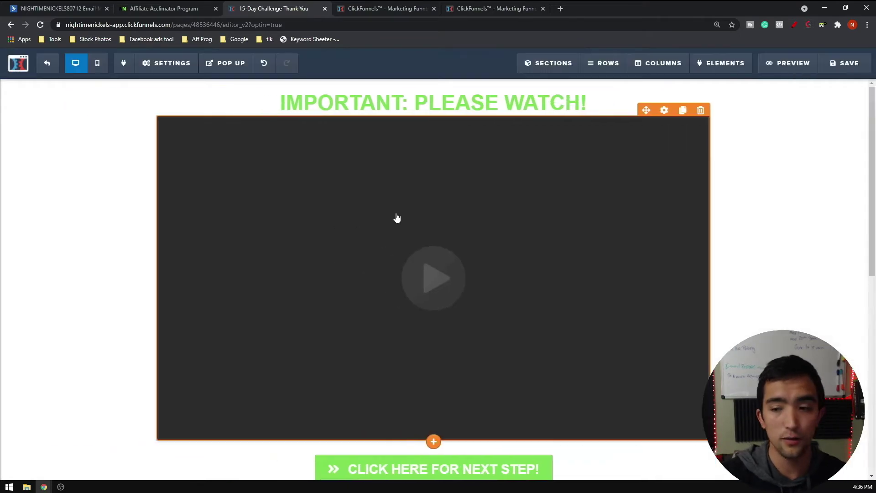
{"action": "left_click", "coordinate": [563, 227]}
{"action": "triple_click", "coordinate": [784, 201]}
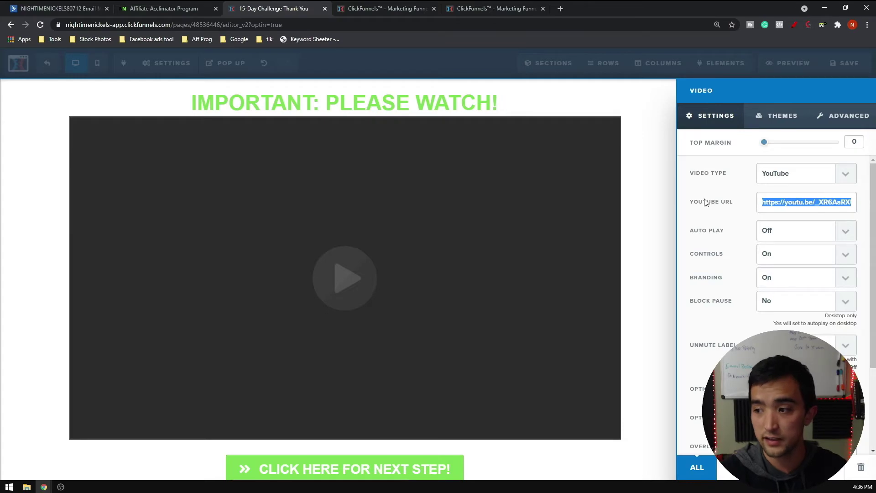
{"action": "left_click", "coordinate": [628, 146]}
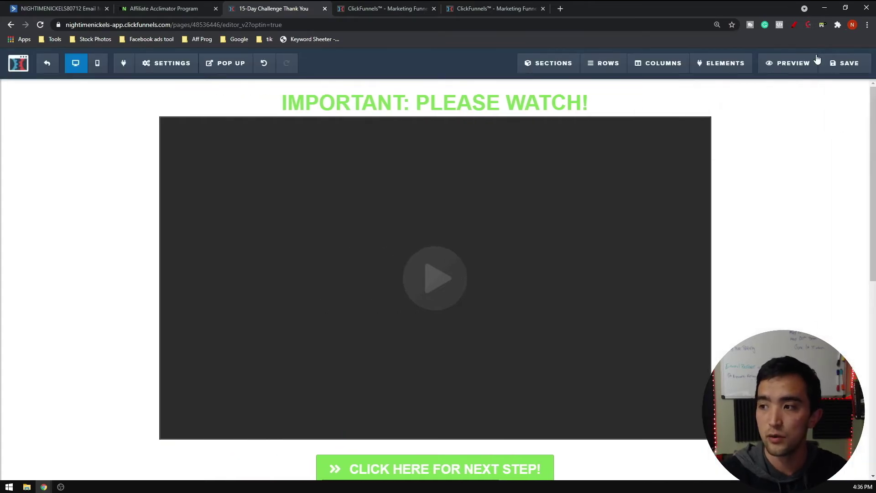
Step: Preview the Bridge page in a new tab, then return to the editor's intro text
{"action": "left_click", "coordinate": [793, 68]}
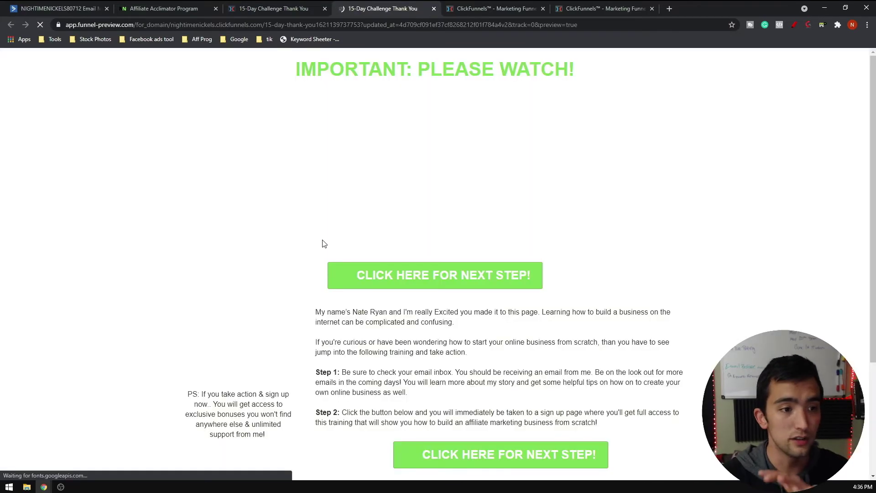
{"action": "scroll", "coordinate": [370, 226], "scroll_direction": "down", "scroll_amount": 1}
{"action": "key", "text": "ctrl+shift+Tab"}
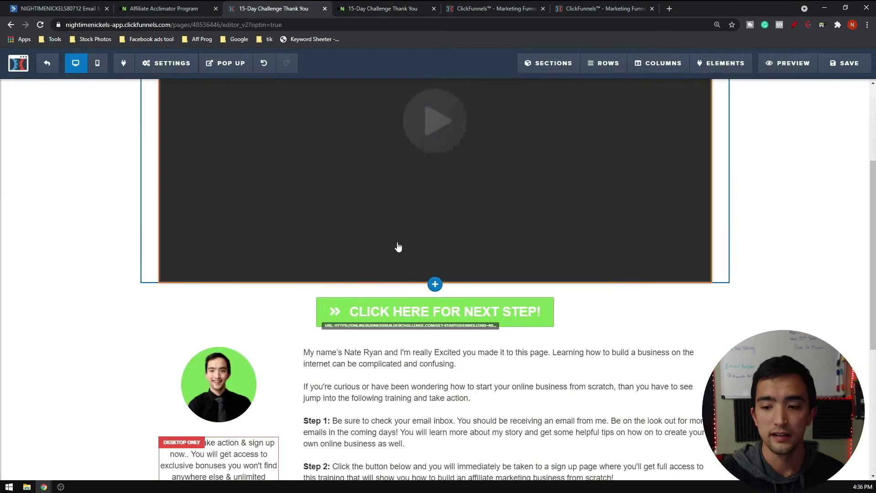
{"action": "scroll", "coordinate": [397, 248], "scroll_direction": "down", "scroll_amount": 5}
{"action": "scroll", "coordinate": [421, 225], "scroll_direction": "up", "scroll_amount": 2}
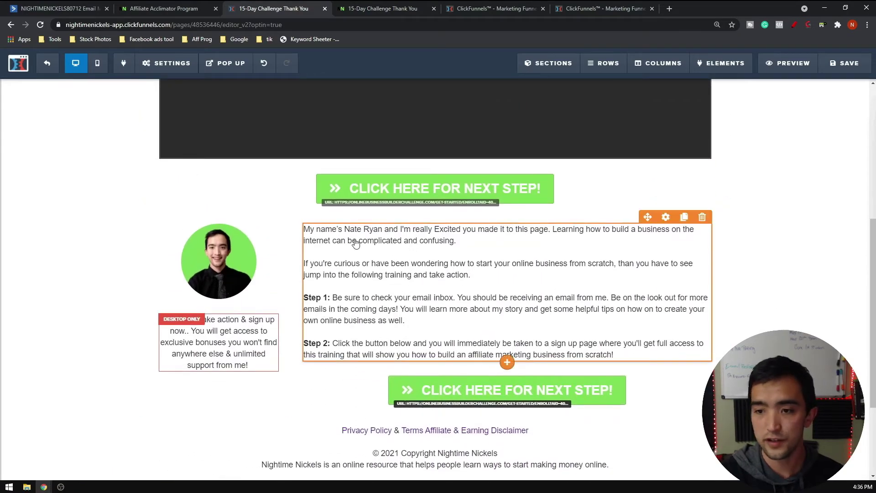
{"action": "left_click", "coordinate": [379, 230]}
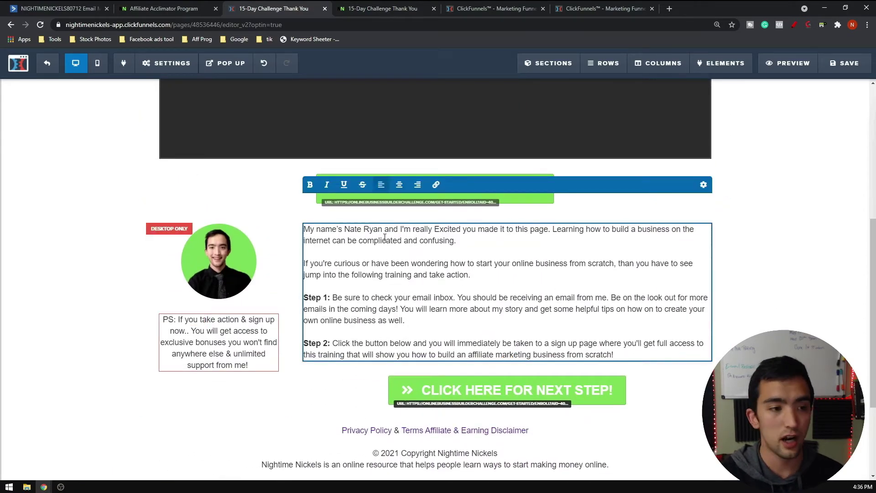
{"action": "scroll", "coordinate": [385, 238], "scroll_direction": "down", "scroll_amount": 1}
{"action": "scroll", "coordinate": [438, 319], "scroll_direction": "up", "scroll_amount": 4}
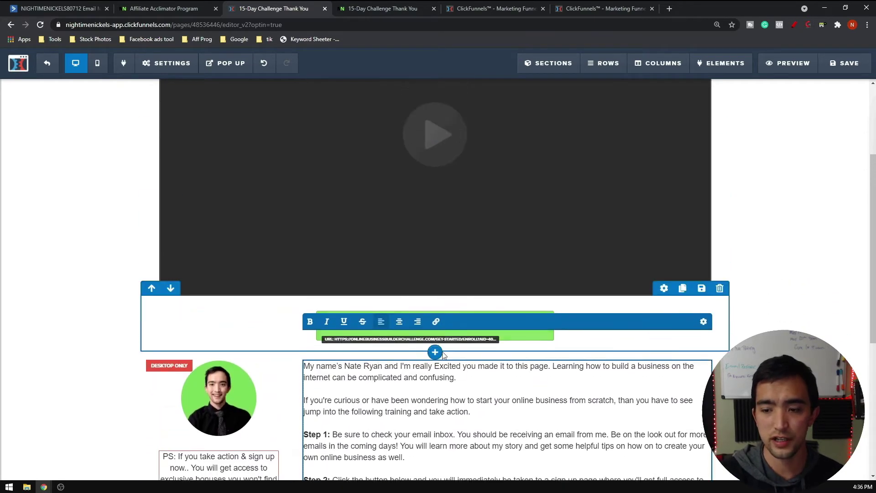
{"action": "scroll", "coordinate": [381, 354], "scroll_direction": "up", "scroll_amount": 3}
{"action": "scroll", "coordinate": [616, 319], "scroll_direction": "down", "scroll_amount": 4}
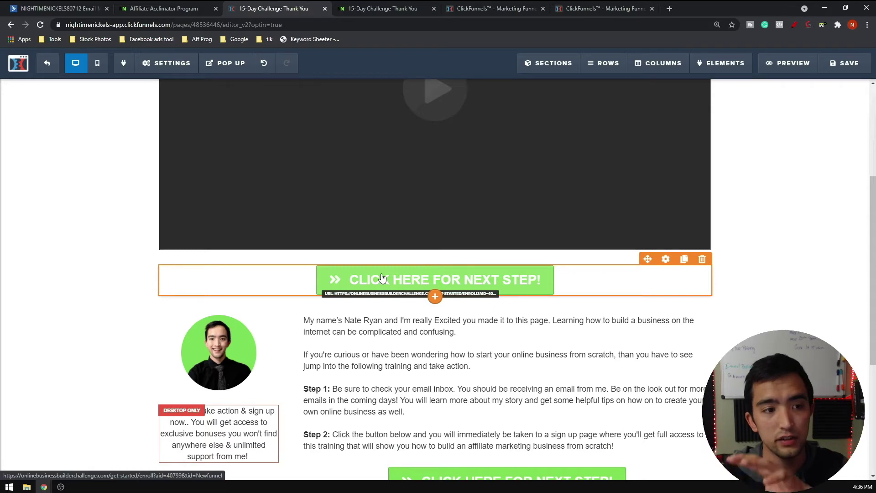
{"action": "scroll", "coordinate": [576, 293], "scroll_direction": "up", "scroll_amount": 3}
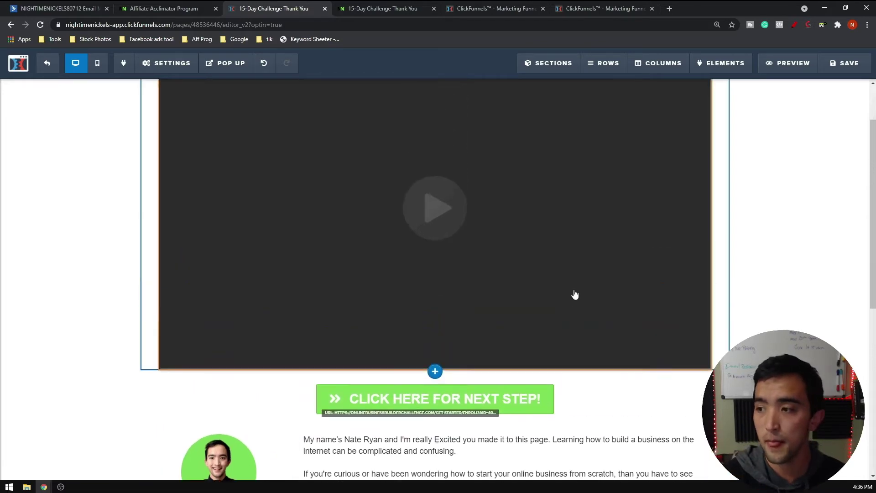
{"action": "scroll", "coordinate": [401, 249], "scroll_direction": "down", "scroll_amount": 4}
Step: Check the website URL the first CLICK HERE FOR NEXT STEP! button links to
{"action": "left_click", "coordinate": [398, 242]}
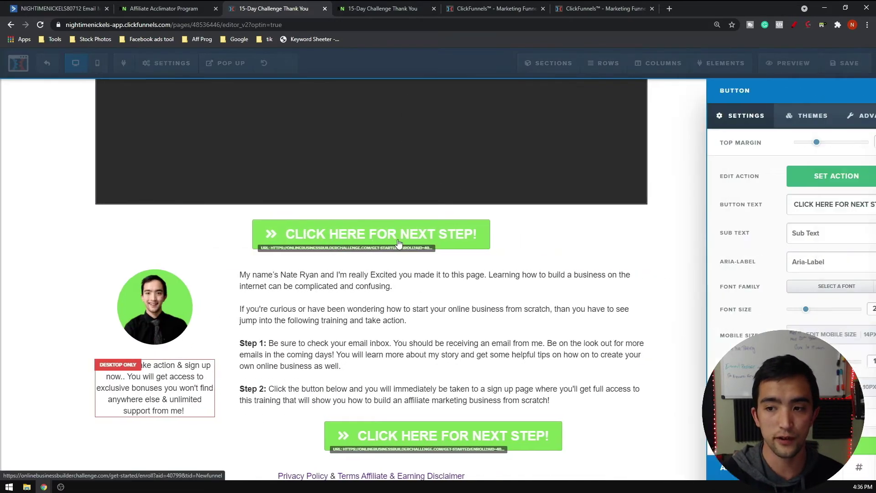
{"action": "left_click", "coordinate": [464, 344]}
{"action": "scroll", "coordinate": [393, 319], "scroll_direction": "up", "scroll_amount": 5}
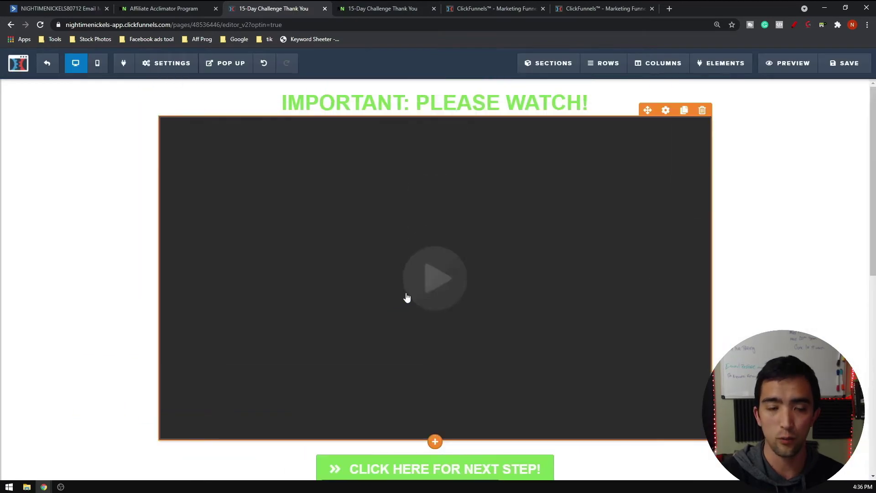
{"action": "scroll", "coordinate": [405, 298], "scroll_direction": "down", "scroll_amount": 3}
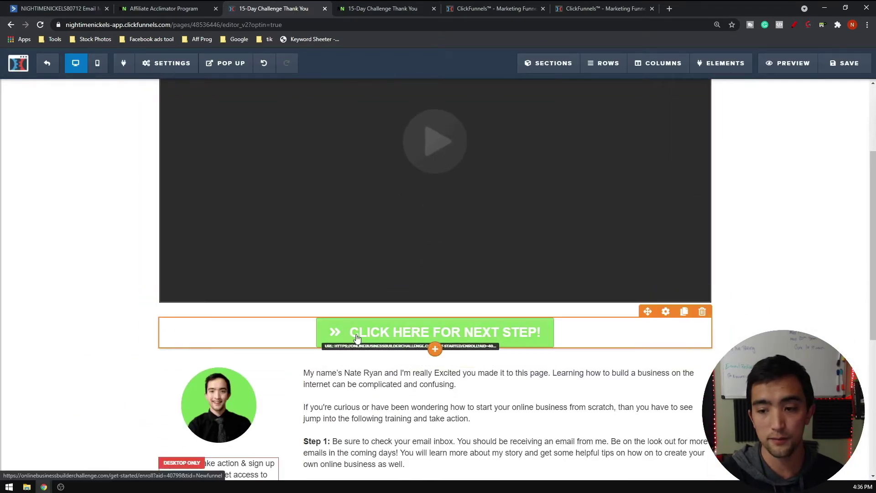
{"action": "left_click", "coordinate": [436, 332]}
{"action": "left_click", "coordinate": [778, 182]}
{"action": "triple_click", "coordinate": [746, 218]}
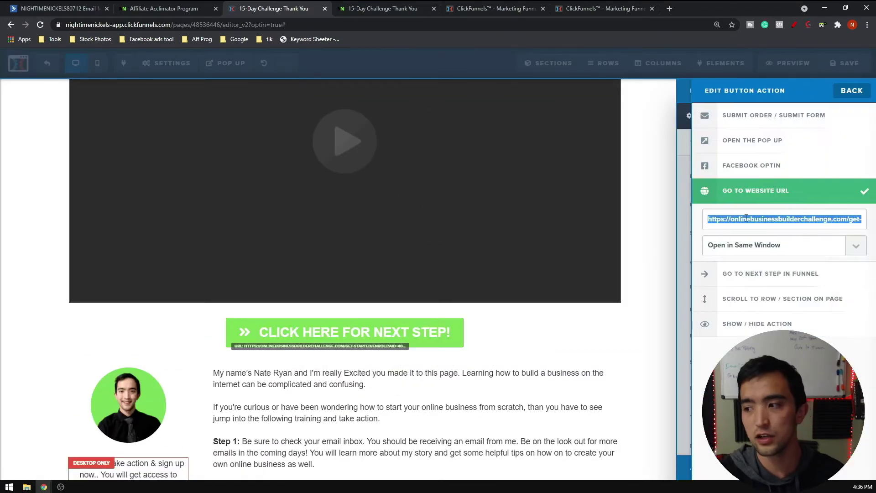
{"action": "left_click", "coordinate": [760, 218]}
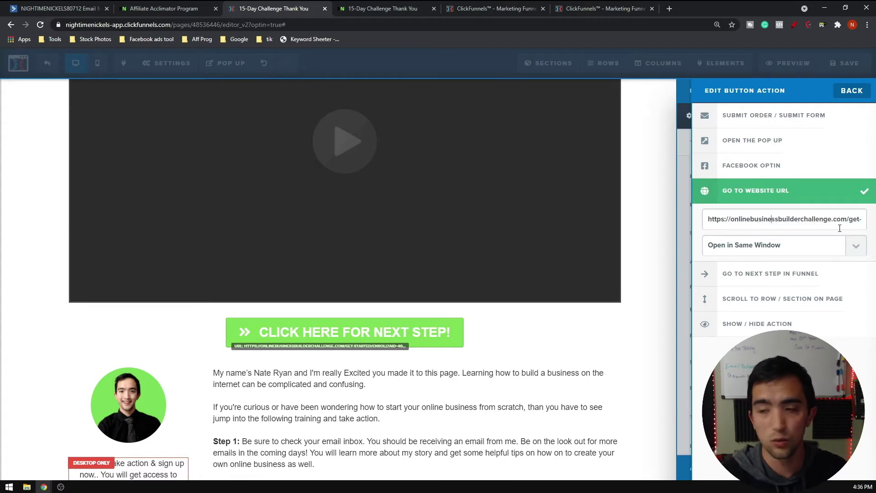
{"action": "key", "text": "Right"}
{"action": "key", "text": "Right"}
{"action": "key", "text": "Right"}
{"action": "key", "text": "Right"}
{"action": "key", "text": "Right"}
{"action": "key", "text": "Right"}
{"action": "key", "text": "Right"}
{"action": "key", "text": "Right"}
{"action": "key", "text": "Right"}
{"action": "key", "text": "Right"}
{"action": "key", "text": "Right"}
{"action": "key", "text": "Right"}
{"action": "key", "text": "Right"}
{"action": "key", "text": "Right"}
{"action": "key", "text": "Right"}
{"action": "key", "text": "Right"}
{"action": "key", "text": "Right"}
{"action": "key", "text": "Right"}
{"action": "key", "text": "Right"}
{"action": "key", "text": "Right"}
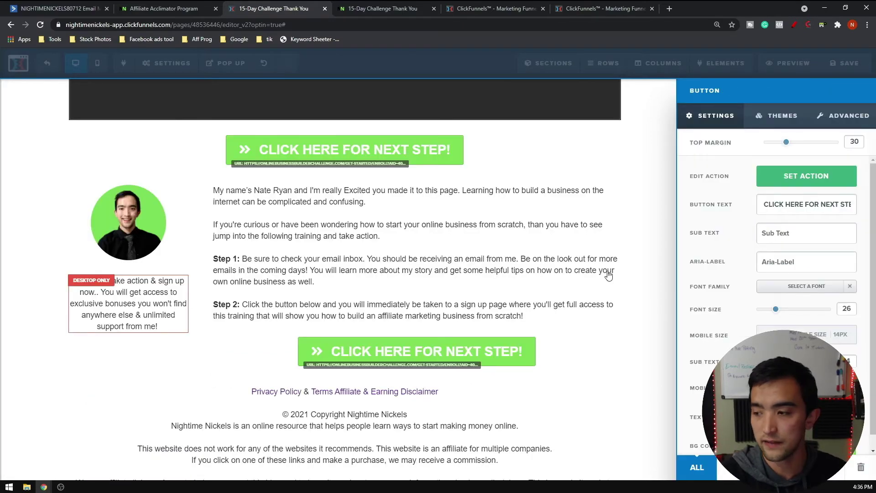
{"action": "left_click", "coordinate": [611, 274]}
Step: Replace 'Nightime Nickels' with 'This' at the start of the footer sentence
{"action": "scroll", "coordinate": [597, 255], "scroll_direction": "down", "scroll_amount": 2}
{"action": "scroll", "coordinate": [513, 261], "scroll_direction": "up", "scroll_amount": 9}
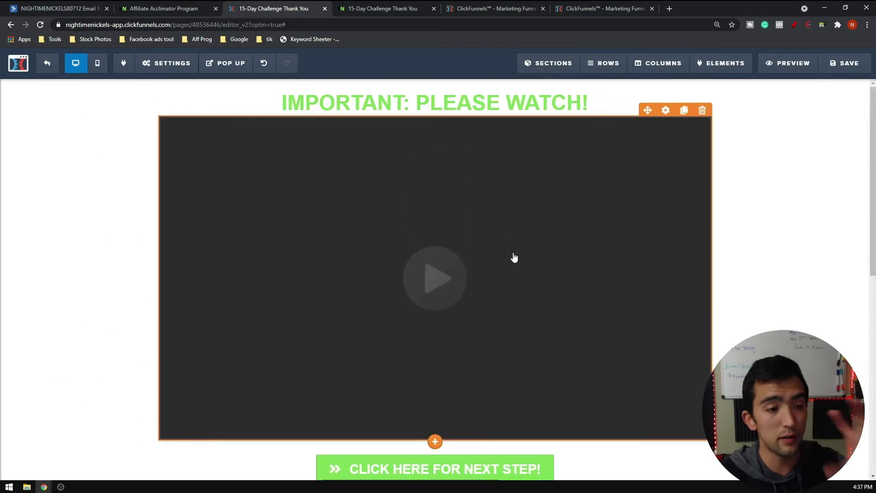
{"action": "scroll", "coordinate": [514, 258], "scroll_direction": "down", "scroll_amount": 8}
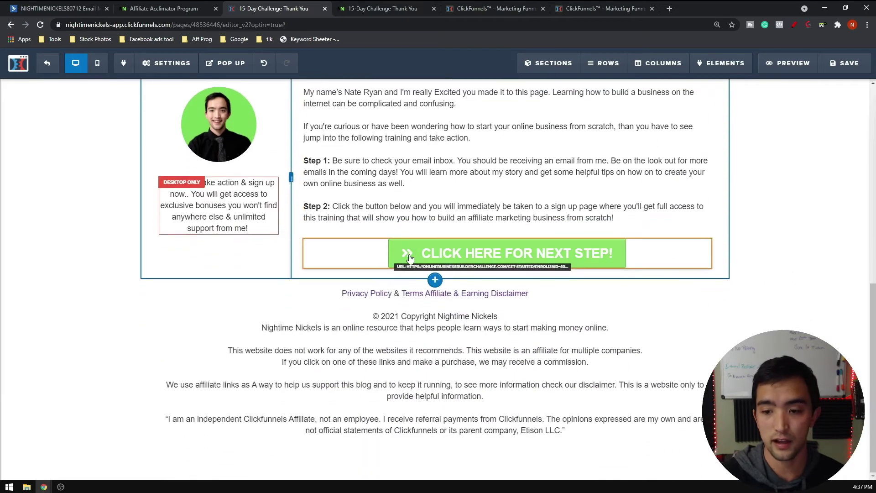
{"action": "left_click_drag", "start_coordinate": [321, 328], "coordinate": [264, 328]}
{"action": "key", "text": "BackSpace"}
{"action": "type", "text": "This Websi"}
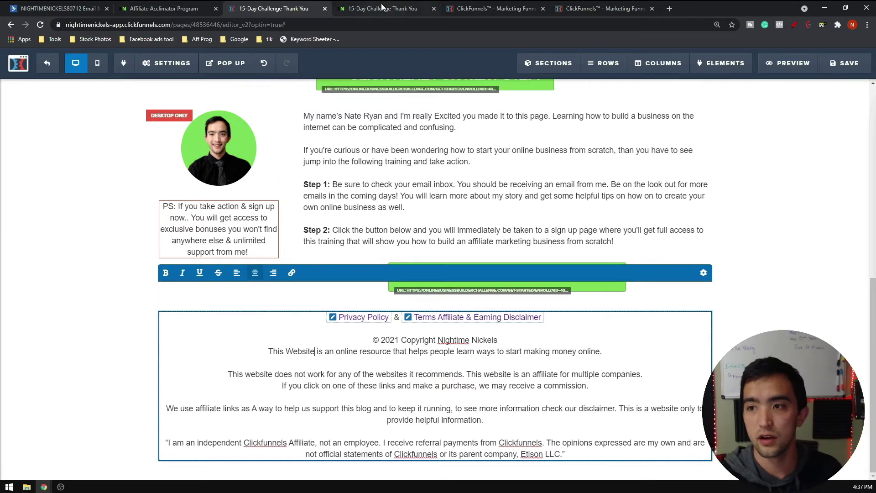
Step: Close the page preview tab and select the Privacy Policy address in the overview
{"action": "left_click", "coordinate": [493, 8]}
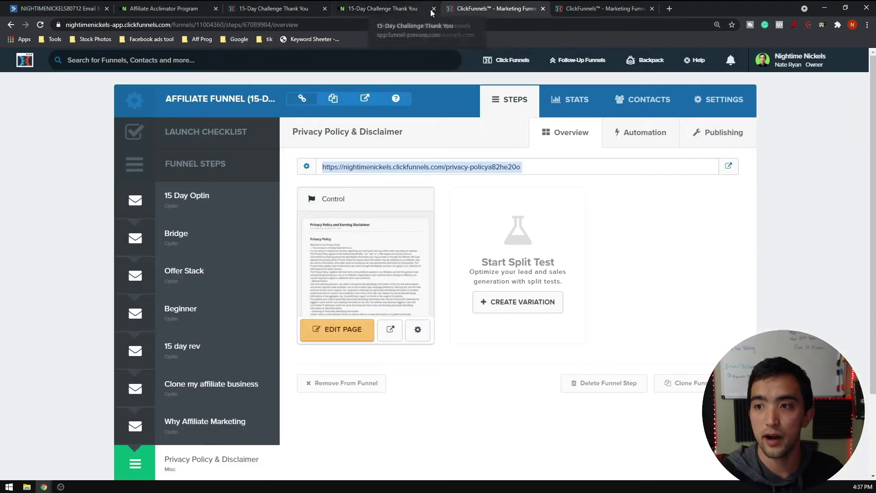
{"action": "left_click", "coordinate": [433, 9]}
{"action": "triple_click", "coordinate": [379, 168]}
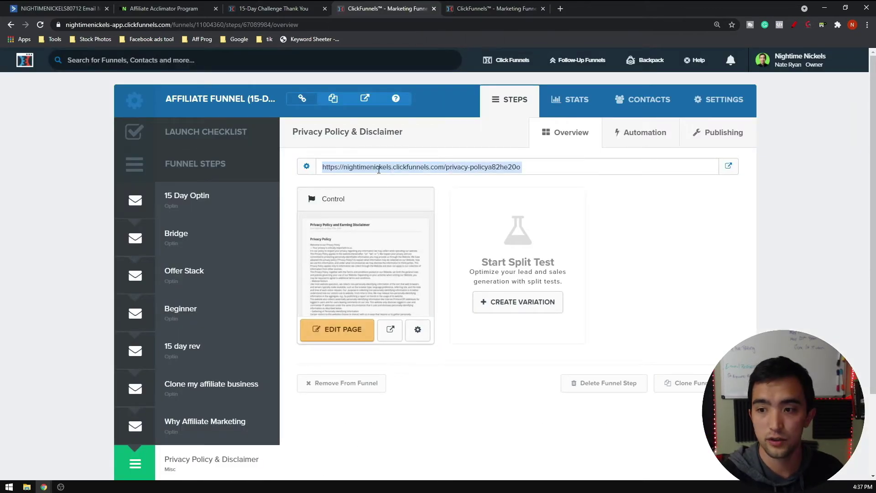
Step: Change the copyright line's brand name so it reads 'Copyright Online Business'
{"action": "left_click", "coordinate": [256, 5]}
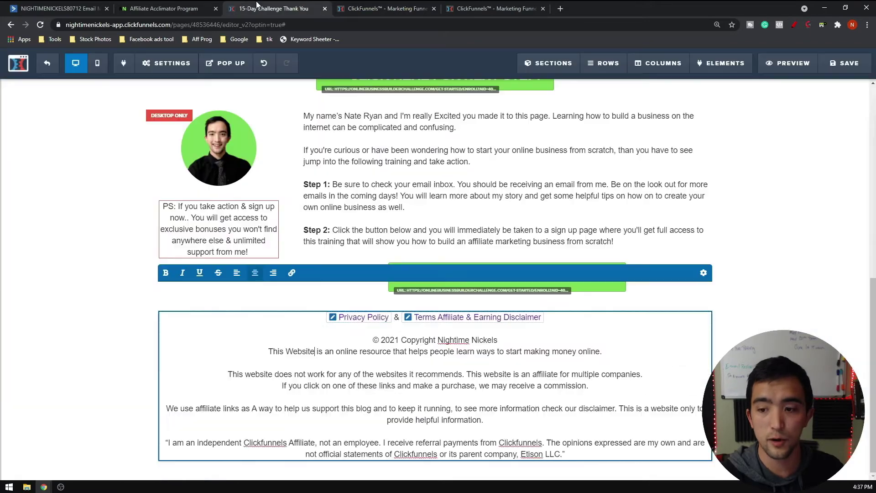
{"action": "left_click", "coordinate": [366, 320]}
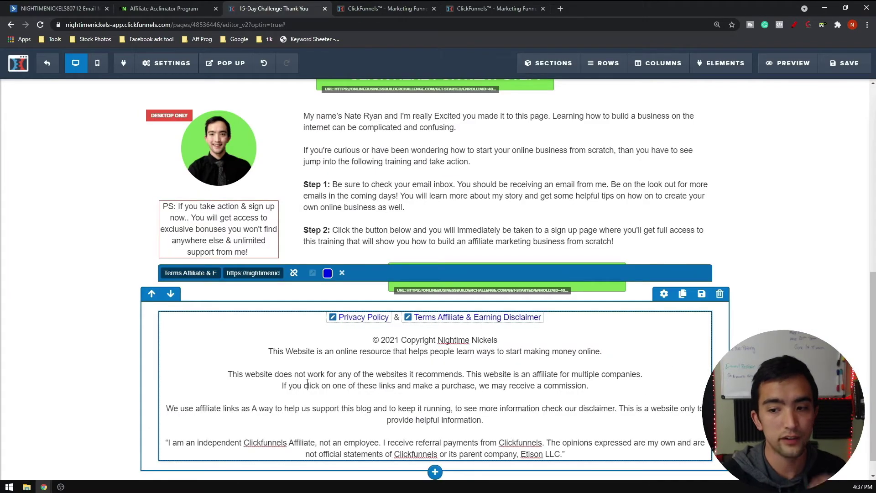
{"action": "left_click_drag", "start_coordinate": [498, 340], "coordinate": [439, 342]}
{"action": "type", "text": "Online"}
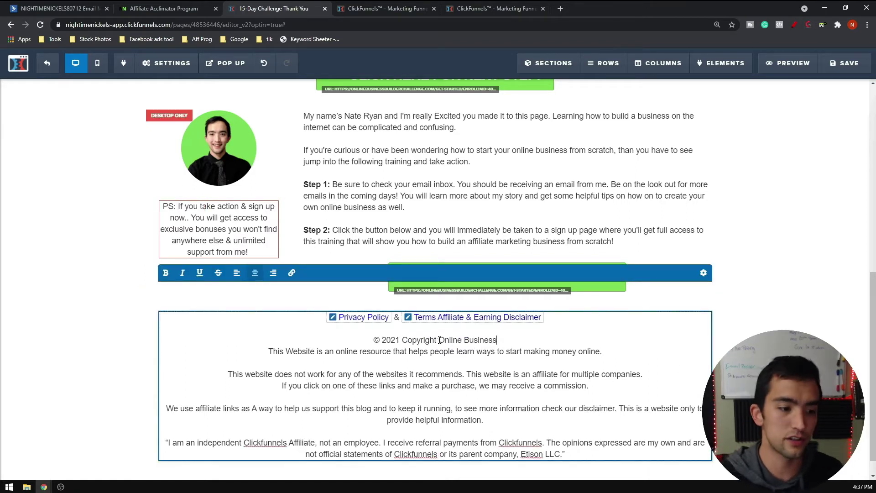
{"action": "scroll", "coordinate": [439, 340], "scroll_direction": "up", "scroll_amount": 9}
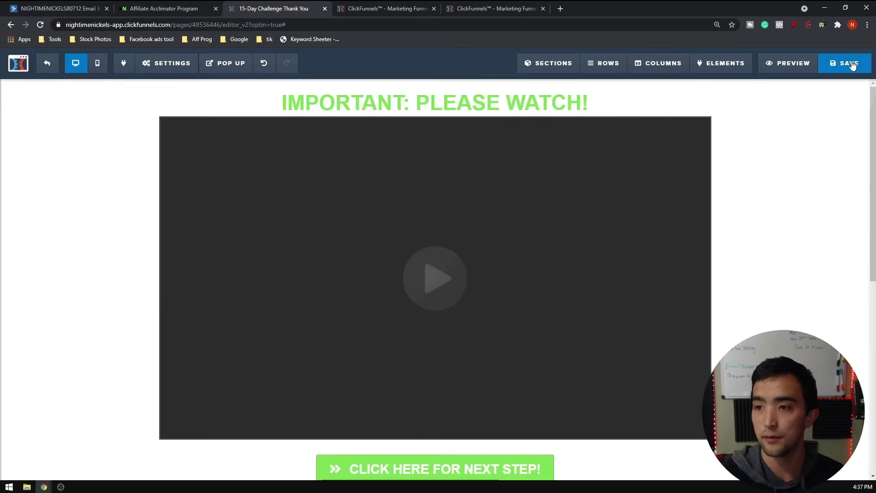
Step: Save the Bridge page and open the Offer Stack funnel step
{"action": "left_click", "coordinate": [851, 64]}
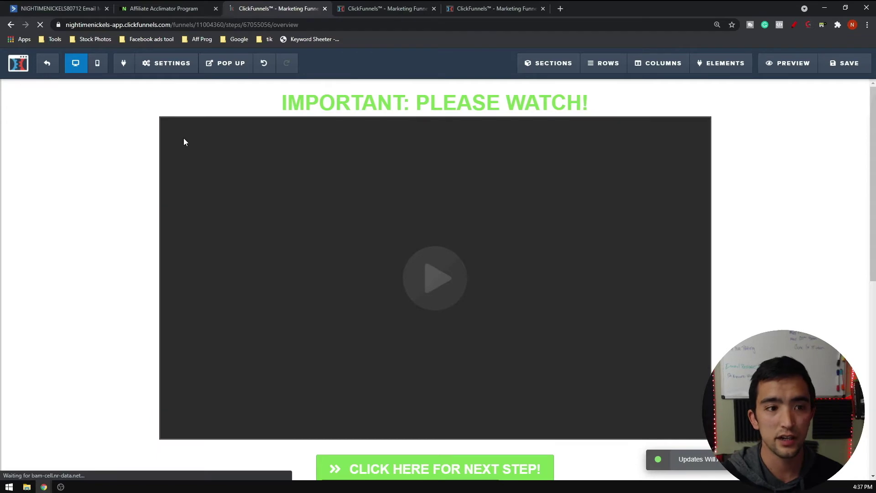
{"action": "scroll", "coordinate": [221, 156], "scroll_direction": "down", "scroll_amount": 2}
{"action": "scroll", "coordinate": [183, 251], "scroll_direction": "up", "scroll_amount": 2}
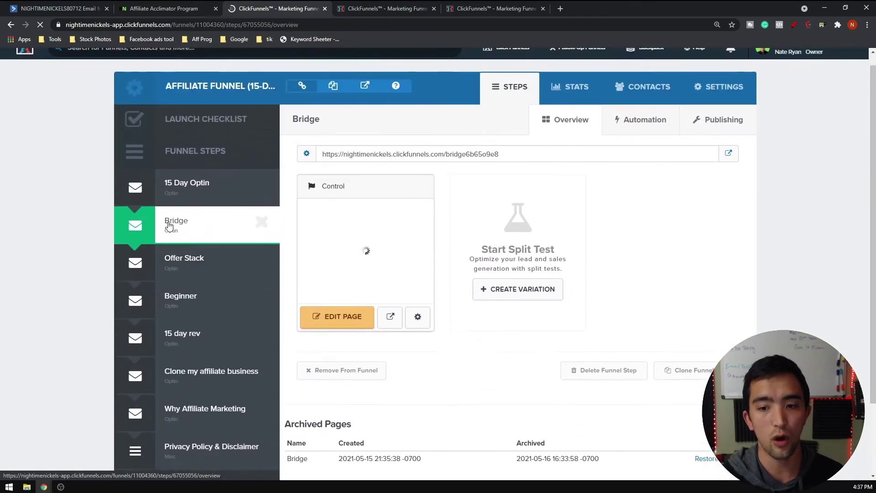
{"action": "scroll", "coordinate": [193, 283], "scroll_direction": "down", "scroll_amount": 2}
{"action": "left_click", "coordinate": [206, 178]}
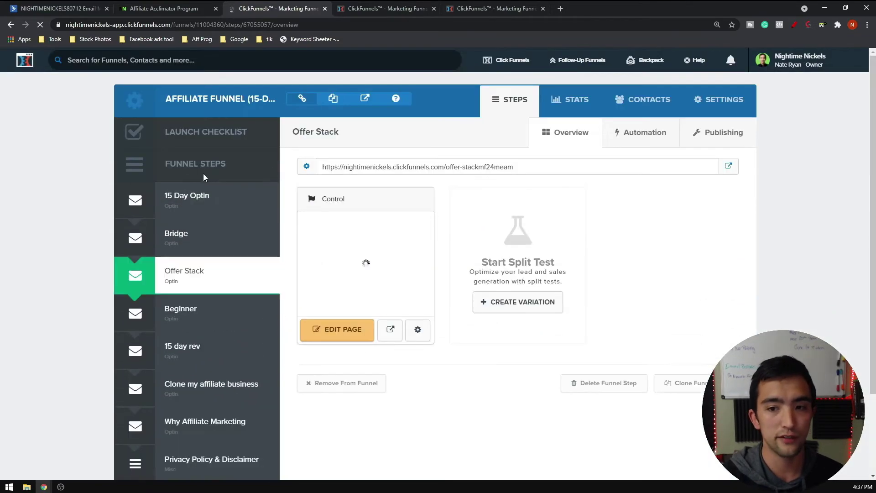
{"action": "scroll", "coordinate": [176, 274], "scroll_direction": "down", "scroll_amount": 1}
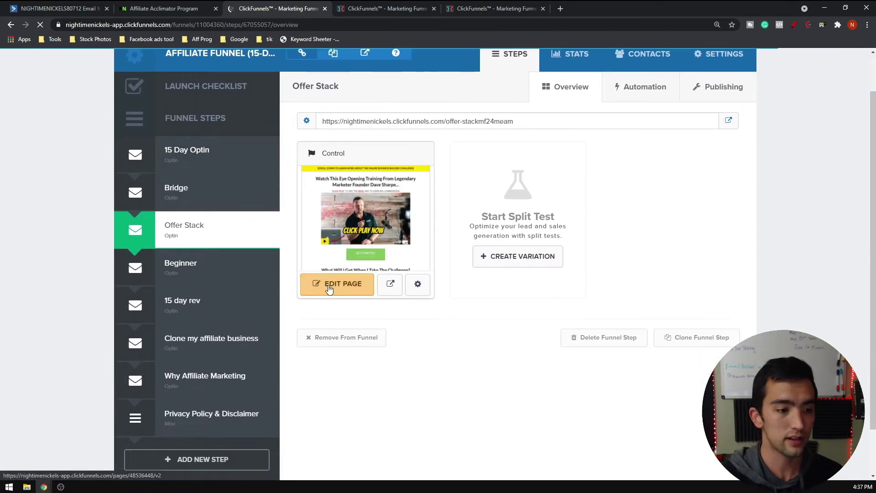
{"action": "left_click", "coordinate": [328, 288]}
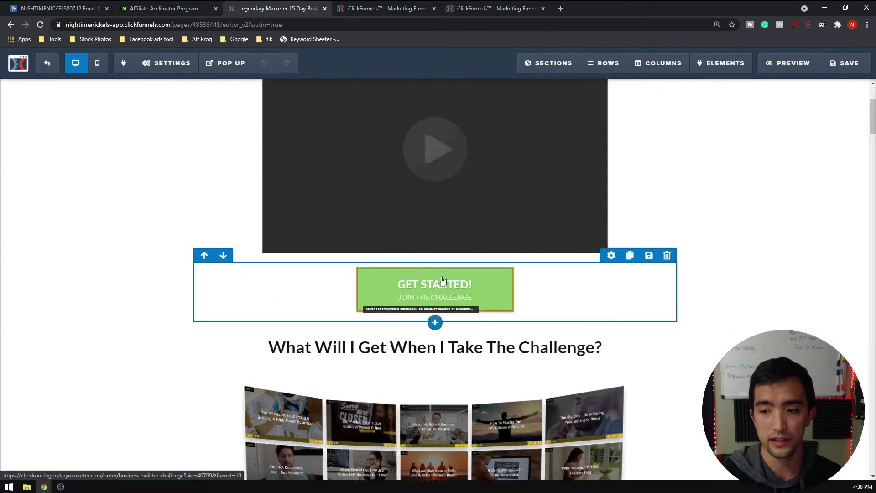
{"action": "scroll", "coordinate": [356, 221], "scroll_direction": "up", "scroll_amount": 3}
{"action": "scroll", "coordinate": [507, 237], "scroll_direction": "down", "scroll_amount": 8}
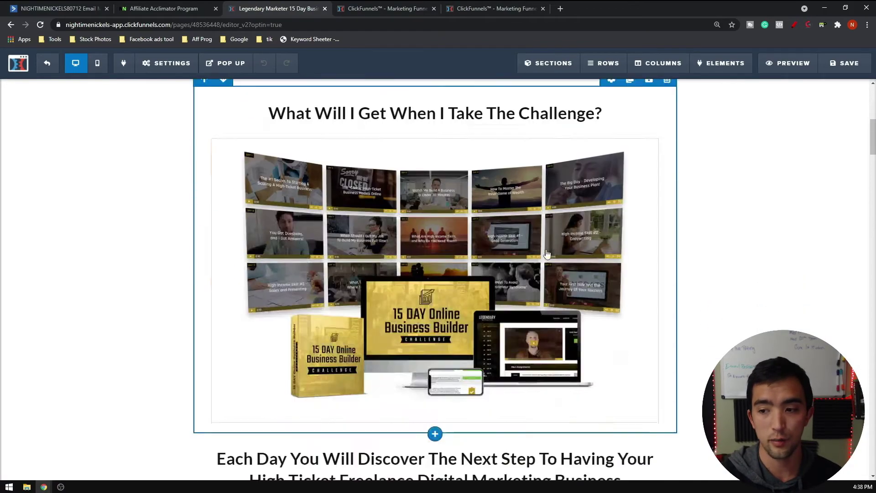
{"action": "scroll", "coordinate": [547, 253], "scroll_direction": "down", "scroll_amount": 10}
{"action": "scroll", "coordinate": [489, 247], "scroll_direction": "up", "scroll_amount": 20}
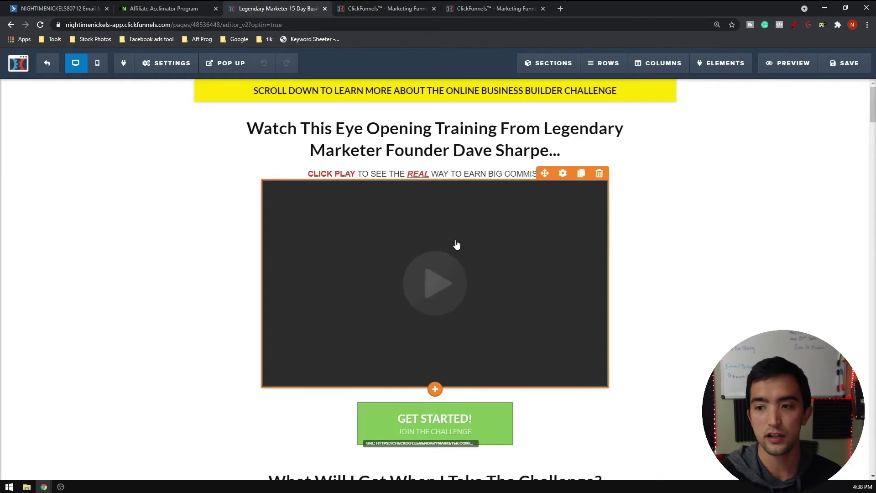
{"action": "scroll", "coordinate": [456, 245], "scroll_direction": "down", "scroll_amount": 2}
{"action": "left_click", "coordinate": [419, 326]}
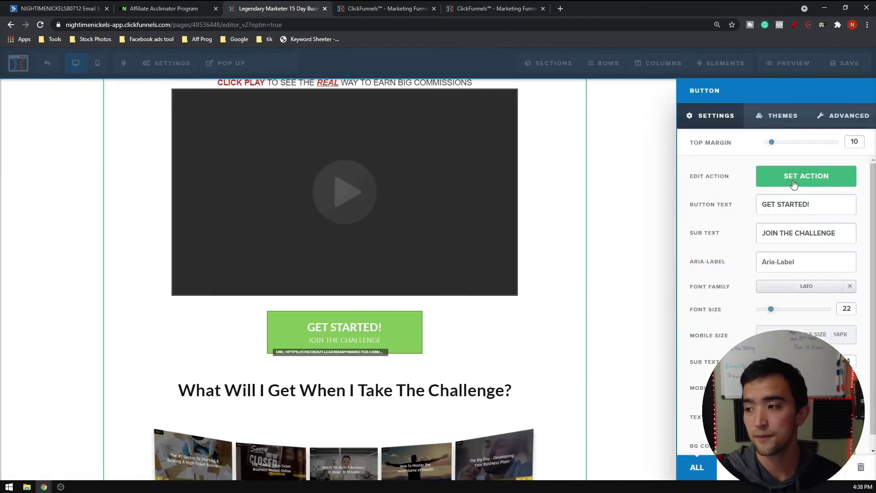
{"action": "left_click", "coordinate": [794, 184]}
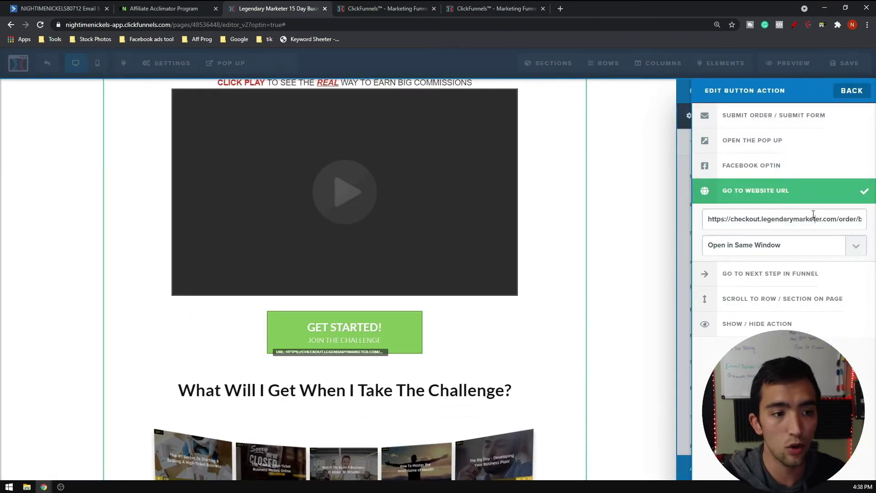
{"action": "key", "text": "End"}
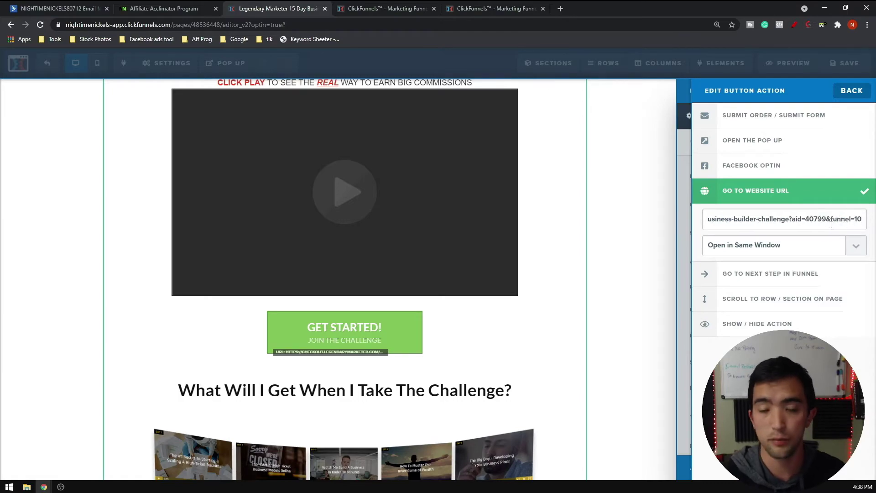
{"action": "left_click", "coordinate": [695, 294]}
{"action": "scroll", "coordinate": [457, 247], "scroll_direction": "down", "scroll_amount": 20}
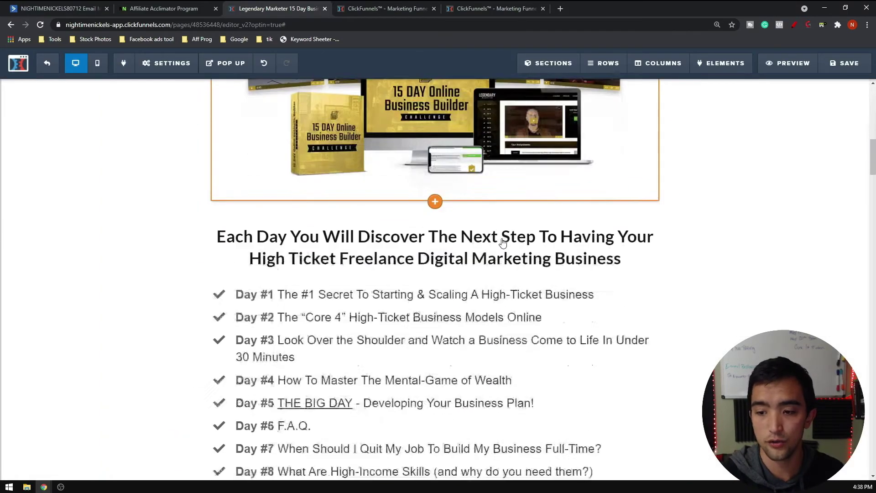
{"action": "scroll", "coordinate": [391, 196], "scroll_direction": "down", "scroll_amount": 20}
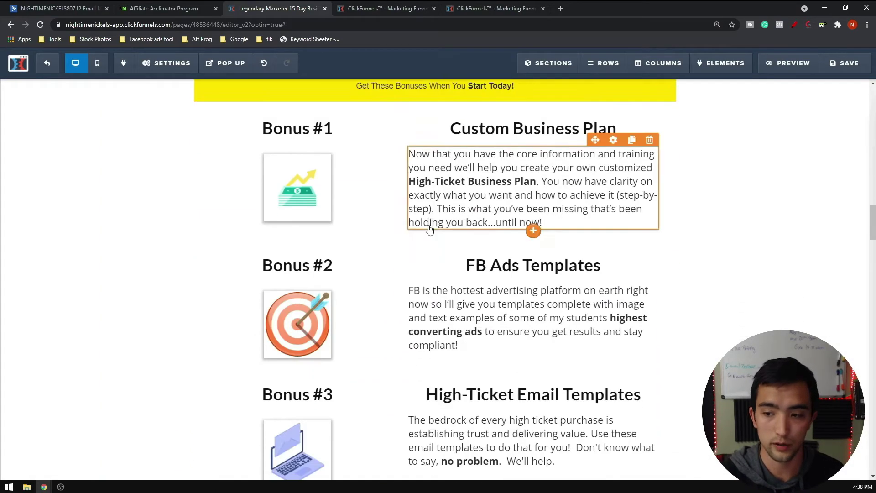
{"action": "scroll", "coordinate": [456, 173], "scroll_direction": "down", "scroll_amount": 15}
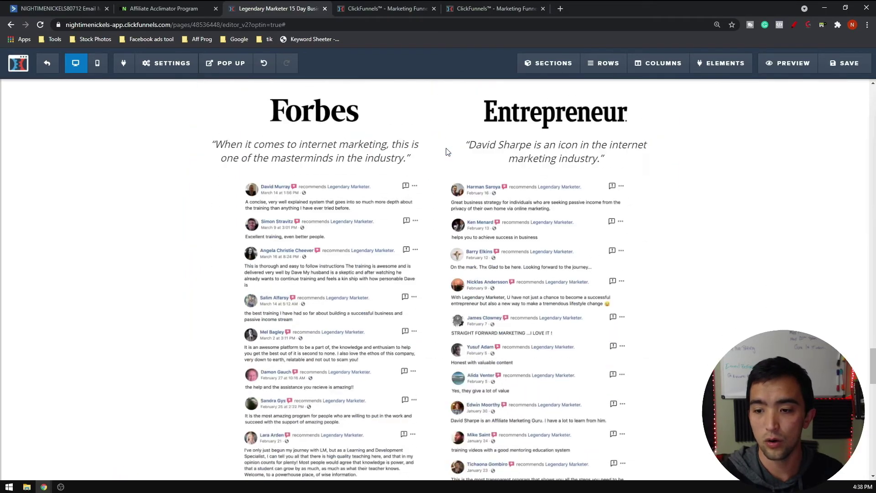
{"action": "scroll", "coordinate": [456, 189], "scroll_direction": "down", "scroll_amount": 2}
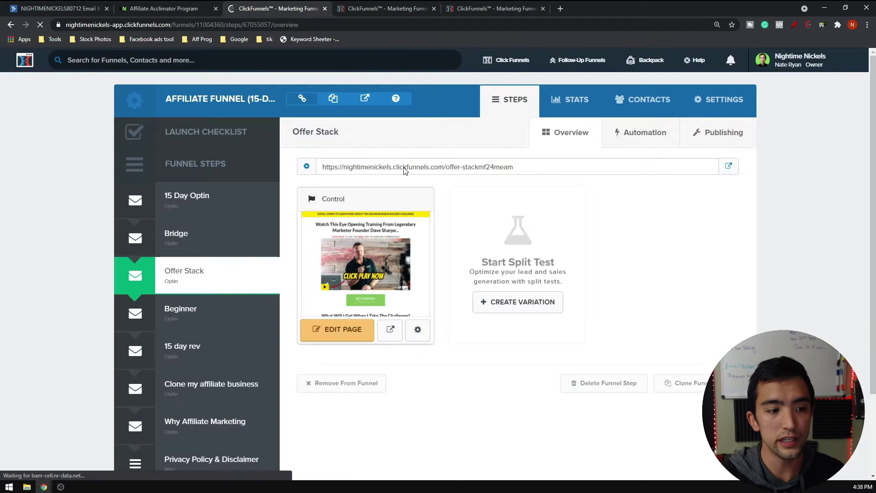
Step: Open the Beginner step's page and check the link action on its green YES button
{"action": "scroll", "coordinate": [407, 171], "scroll_direction": "down", "scroll_amount": 2}
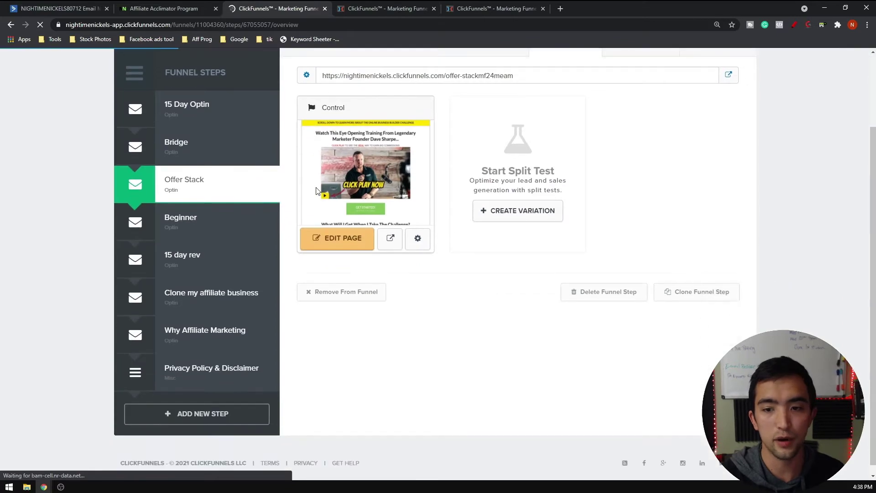
{"action": "left_click", "coordinate": [182, 235]}
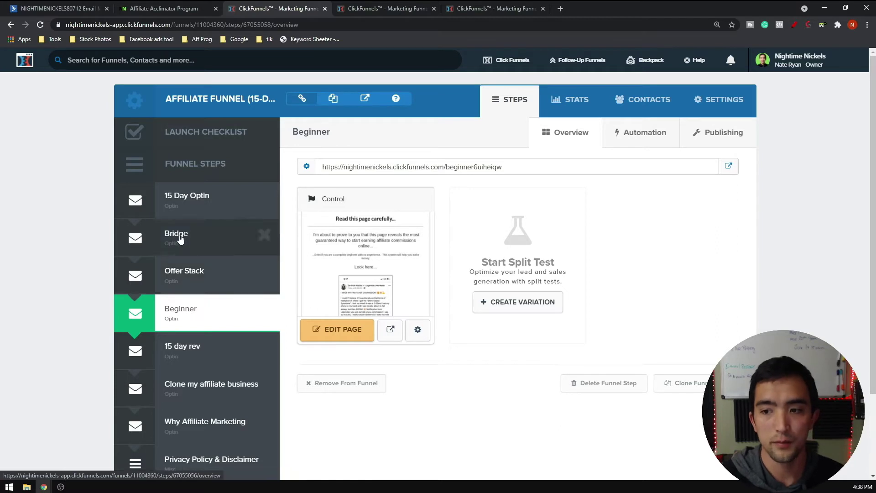
{"action": "left_click", "coordinate": [358, 340]}
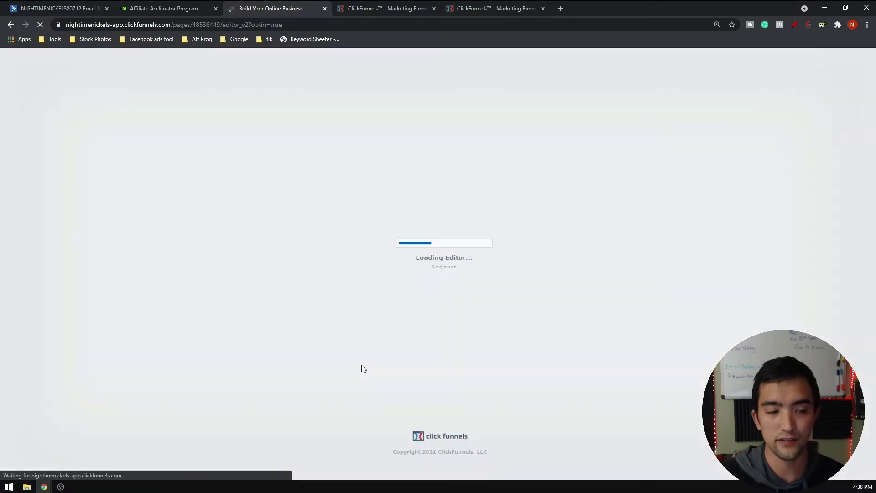
{"action": "scroll", "coordinate": [441, 209], "scroll_direction": "down", "scroll_amount": 5}
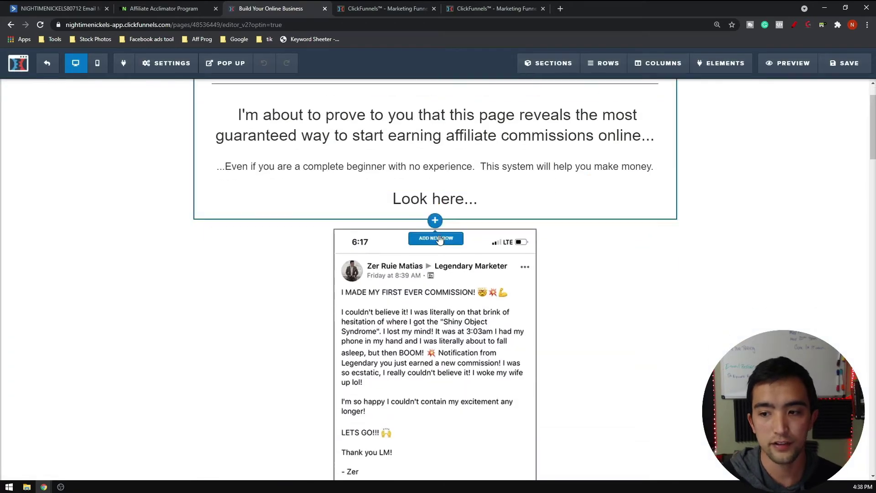
{"action": "scroll", "coordinate": [441, 209], "scroll_direction": "down", "scroll_amount": 15}
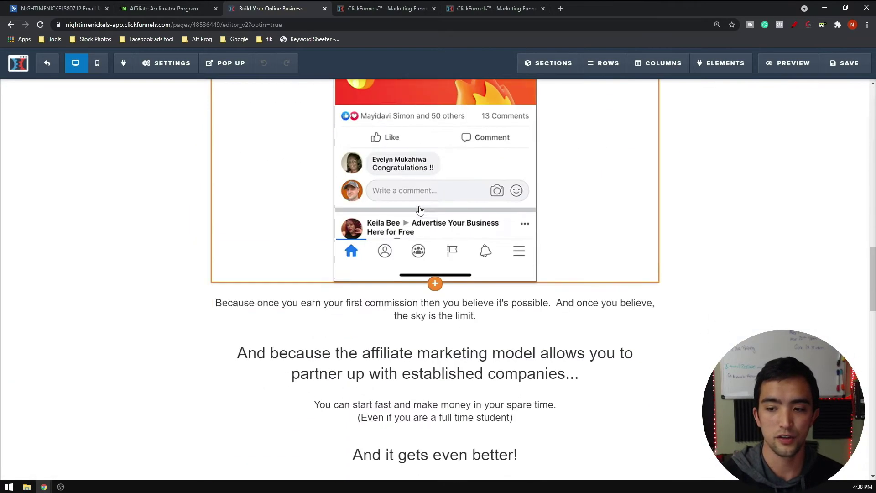
{"action": "scroll", "coordinate": [420, 214], "scroll_direction": "down", "scroll_amount": 15}
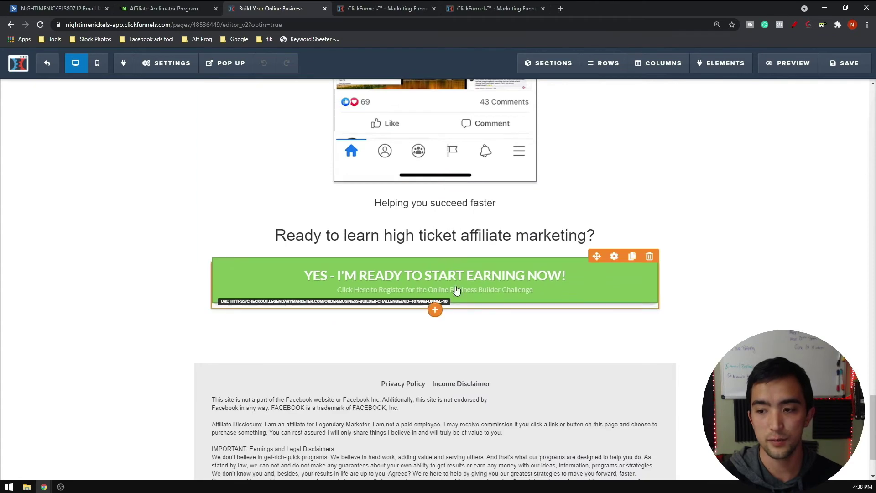
{"action": "left_click", "coordinate": [484, 281]}
{"action": "left_click", "coordinate": [791, 185]}
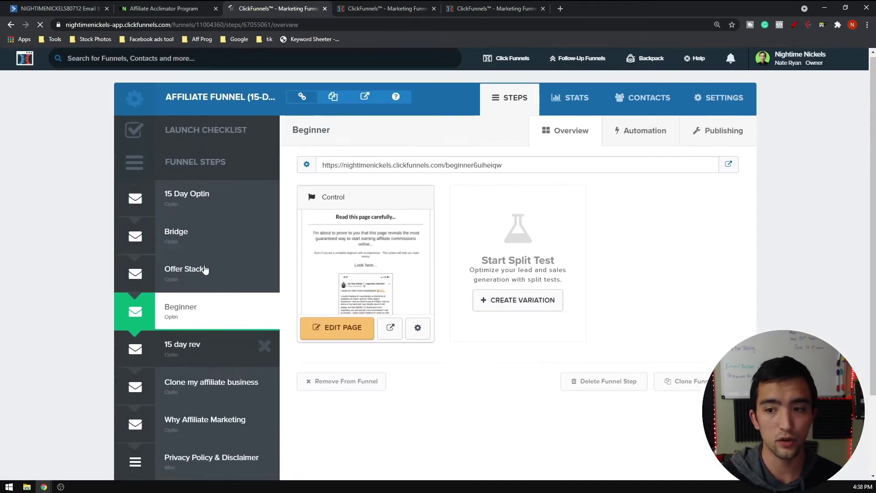
Step: Preview the 15 Day Challenge Review page live and scroll through it
{"action": "scroll", "coordinate": [342, 319], "scroll_direction": "down", "scroll_amount": 3}
{"action": "scroll", "coordinate": [315, 294], "scroll_direction": "up", "scroll_amount": 1}
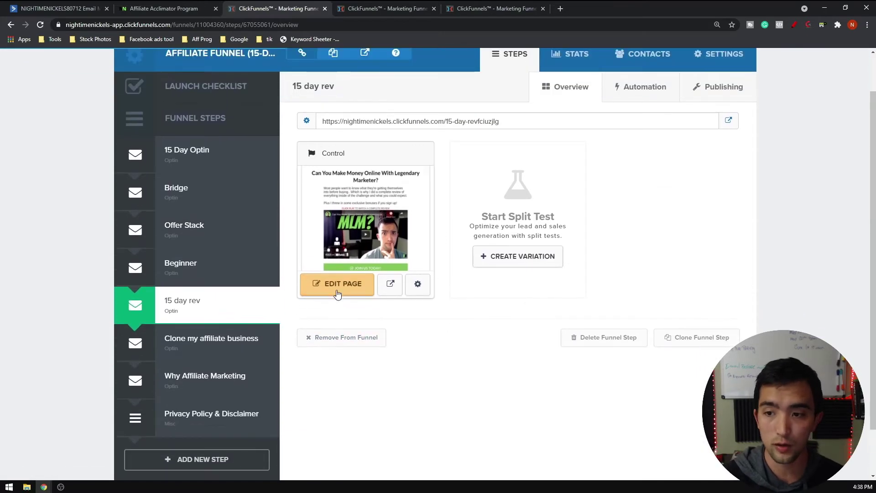
{"action": "scroll", "coordinate": [337, 294], "scroll_direction": "up", "scroll_amount": 1}
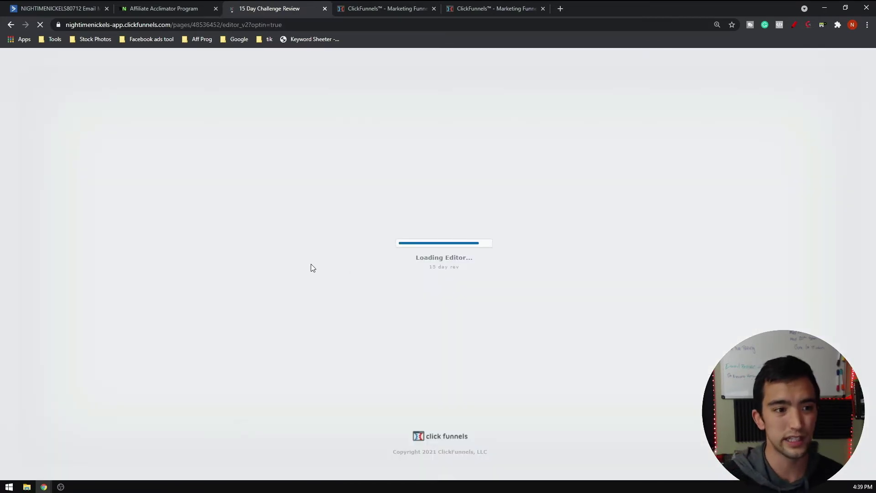
{"action": "scroll", "coordinate": [290, 250], "scroll_direction": "down", "scroll_amount": 5}
{"action": "scroll", "coordinate": [319, 228], "scroll_direction": "up", "scroll_amount": 5}
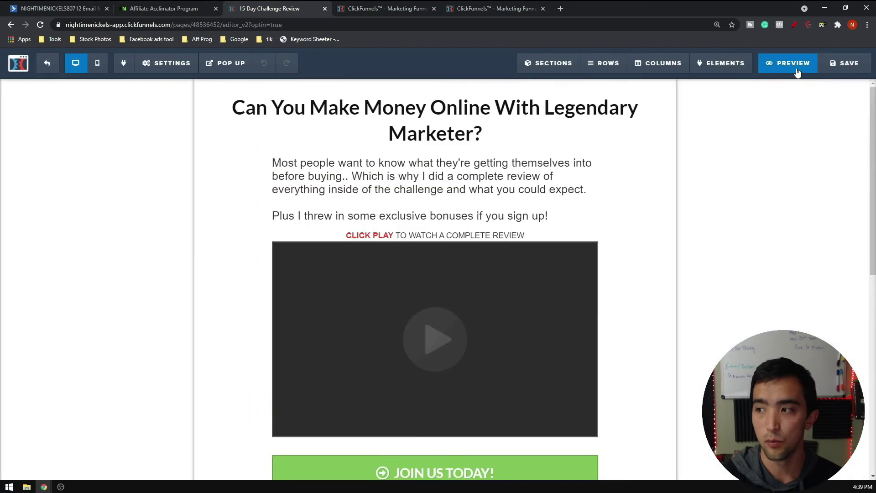
{"action": "left_click", "coordinate": [792, 63]}
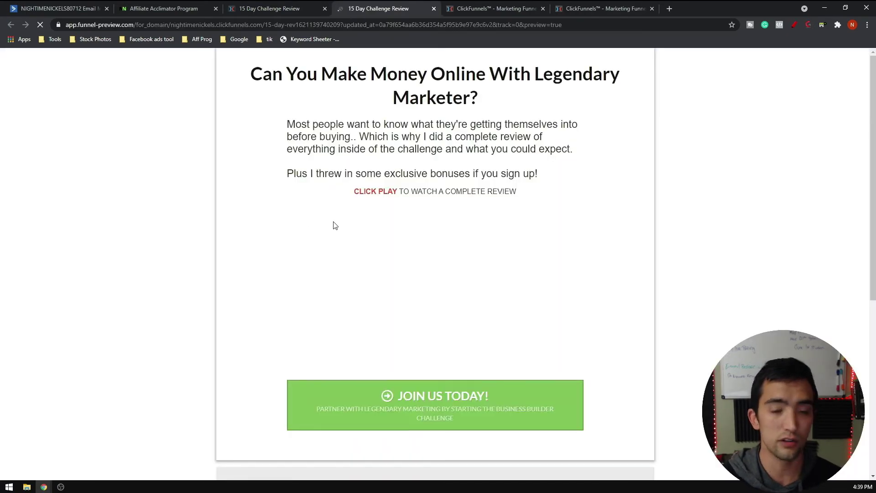
{"action": "scroll", "coordinate": [265, 264], "scroll_direction": "down", "scroll_amount": 3}
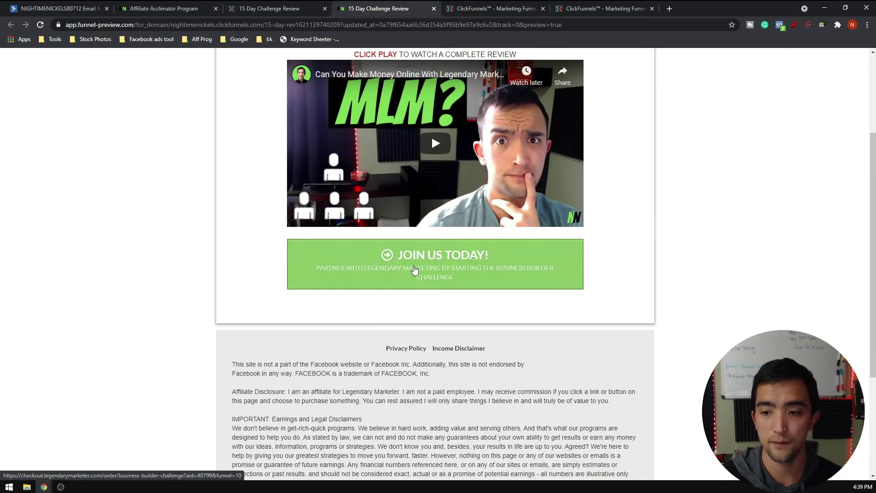
Step: Verify the JOIN US TODAY button links to Legendary Marketer, then open the Why Affiliate Marketing step
{"action": "left_click", "coordinate": [283, 7]}
{"action": "scroll", "coordinate": [391, 276], "scroll_direction": "down", "scroll_amount": 7}
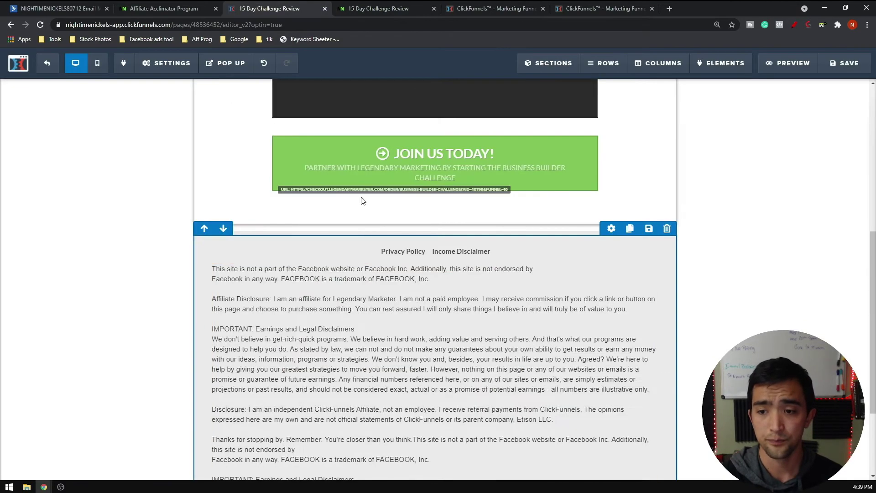
{"action": "left_click", "coordinate": [411, 172]}
{"action": "left_click", "coordinate": [782, 182]}
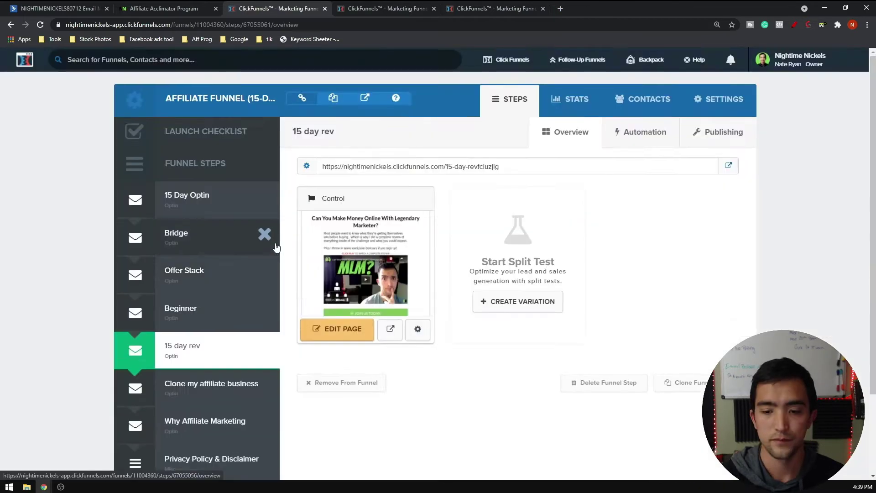
{"action": "scroll", "coordinate": [183, 351], "scroll_direction": "down", "scroll_amount": 2}
{"action": "left_click", "coordinate": [196, 329]}
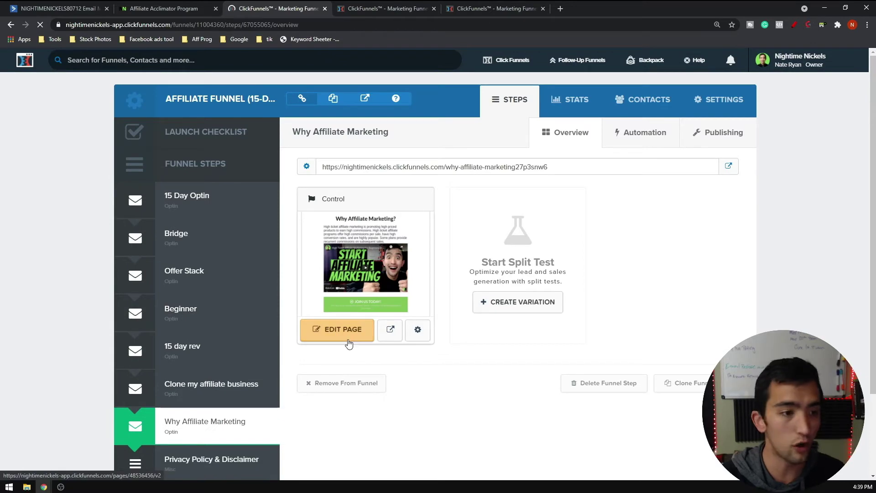
Step: Edit the Why Affiliate Marketing page and confirm its JOIN US TODAY button targets the Legendary Marketer checkout
{"action": "left_click", "coordinate": [343, 331]}
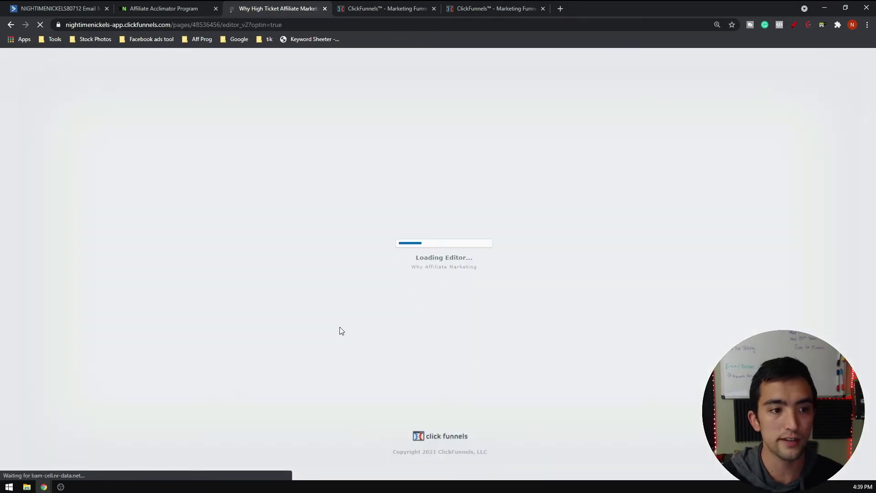
{"action": "scroll", "coordinate": [342, 329], "scroll_direction": "down", "scroll_amount": 4}
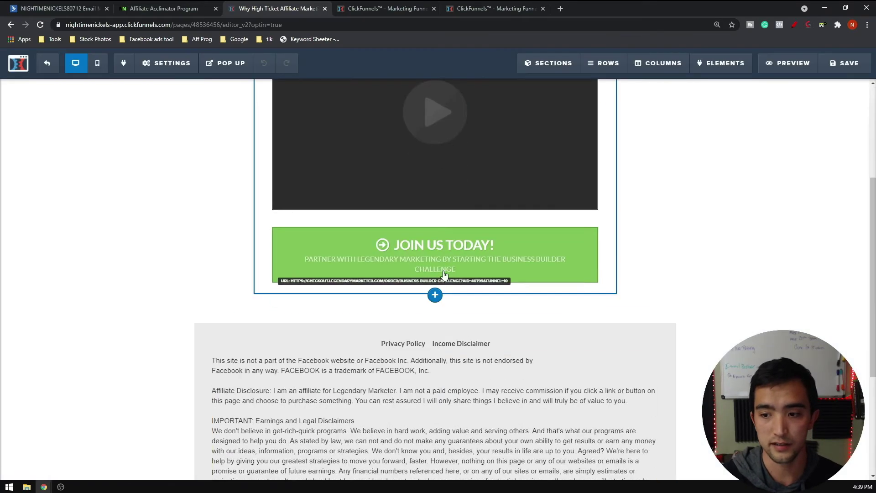
{"action": "scroll", "coordinate": [437, 261], "scroll_direction": "up", "scroll_amount": 1}
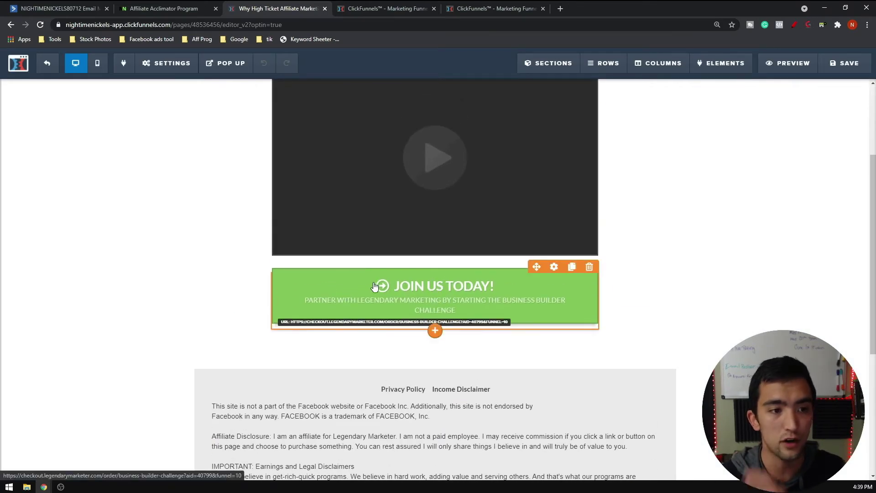
{"action": "left_click", "coordinate": [398, 287]}
{"action": "left_click", "coordinate": [817, 177]}
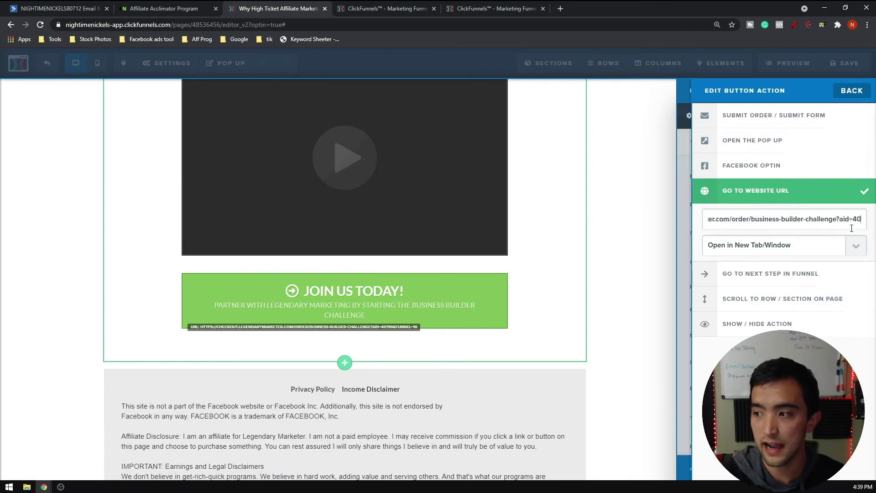
{"action": "key", "text": "Right"}
{"action": "key", "text": "Right"}
{"action": "key", "text": "Right"}
{"action": "key", "text": "Right"}
{"action": "key", "text": "Right"}
{"action": "key", "text": "Right"}
{"action": "key", "text": "Right"}
{"action": "key", "text": "Right"}
{"action": "key", "text": "Right"}
{"action": "key", "text": "Right"}
{"action": "key", "text": "Right"}
{"action": "key", "text": "Right"}
{"action": "key", "text": "Right"}
{"action": "key", "text": "Escape"}
{"action": "scroll", "coordinate": [536, 364], "scroll_direction": "up", "scroll_amount": 3}
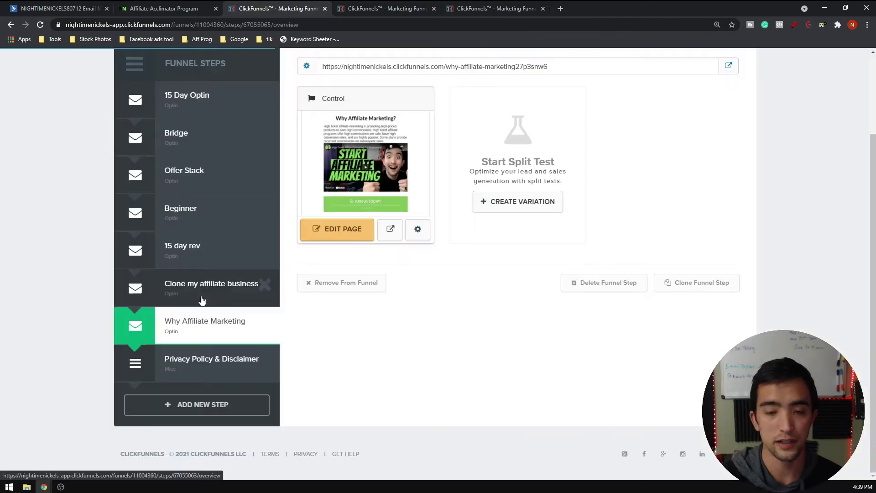
Step: Open the Clone my affiliate business step's page in the editor
{"action": "left_click", "coordinate": [201, 297]}
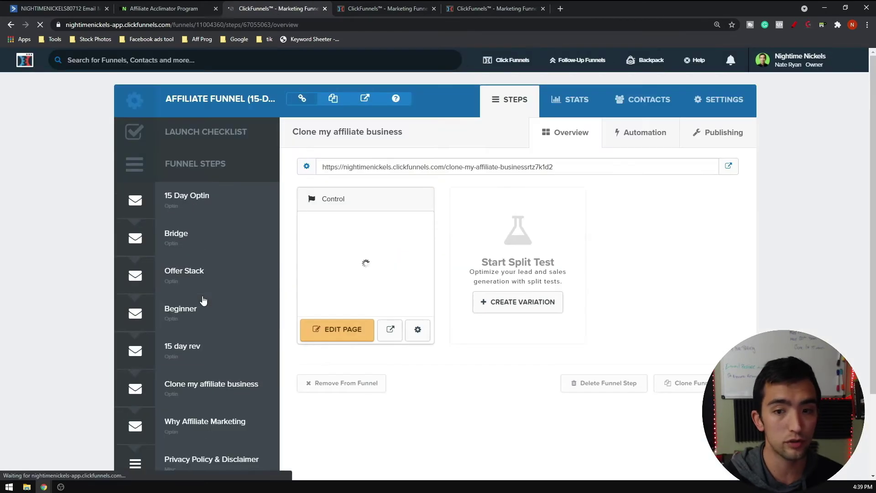
{"action": "left_click", "coordinate": [338, 330]}
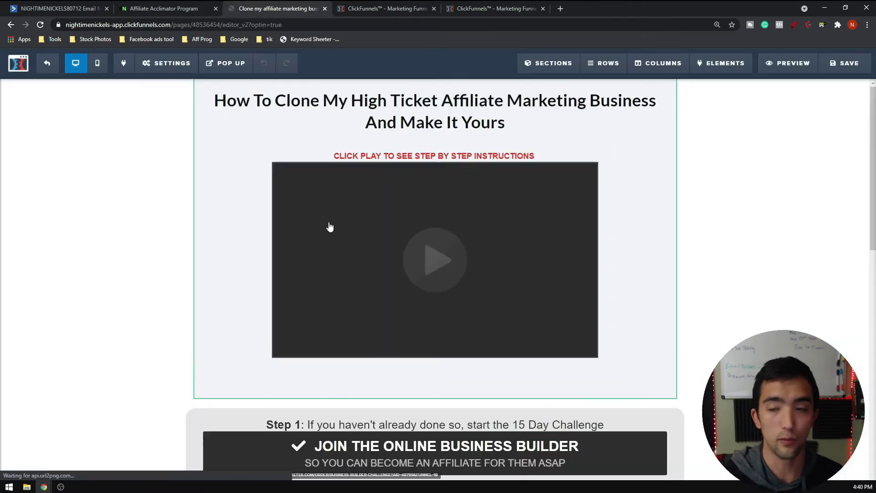
{"action": "scroll", "coordinate": [415, 188], "scroll_direction": "down", "scroll_amount": 3}
{"action": "scroll", "coordinate": [416, 191], "scroll_direction": "up", "scroll_amount": 3}
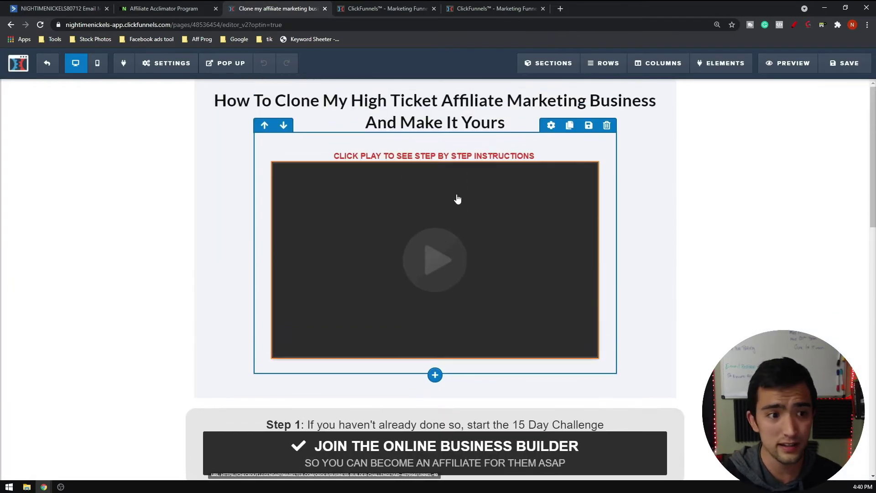
Step: Preview the page as visitors see it, scrolling through, then return to the editor
{"action": "left_click", "coordinate": [783, 65]}
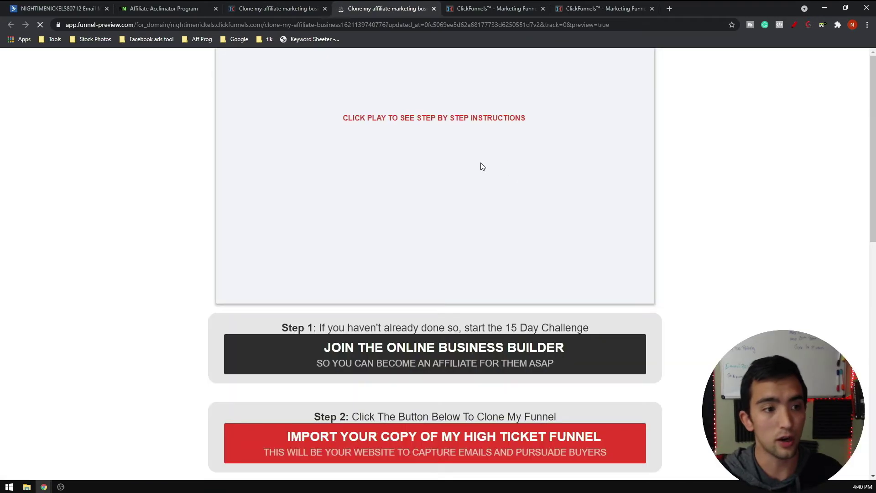
{"action": "scroll", "coordinate": [338, 149], "scroll_direction": "down", "scroll_amount": 4}
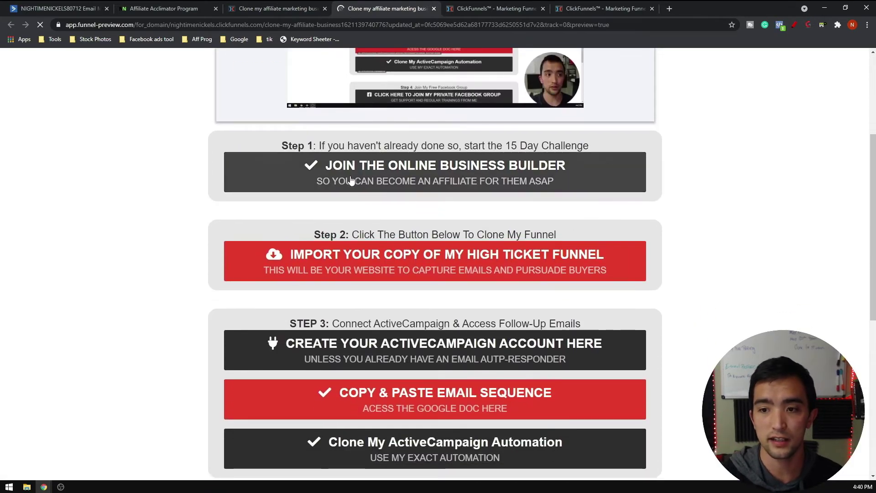
{"action": "scroll", "coordinate": [442, 176], "scroll_direction": "up", "scroll_amount": 4}
{"action": "scroll", "coordinate": [412, 215], "scroll_direction": "down", "scroll_amount": 4}
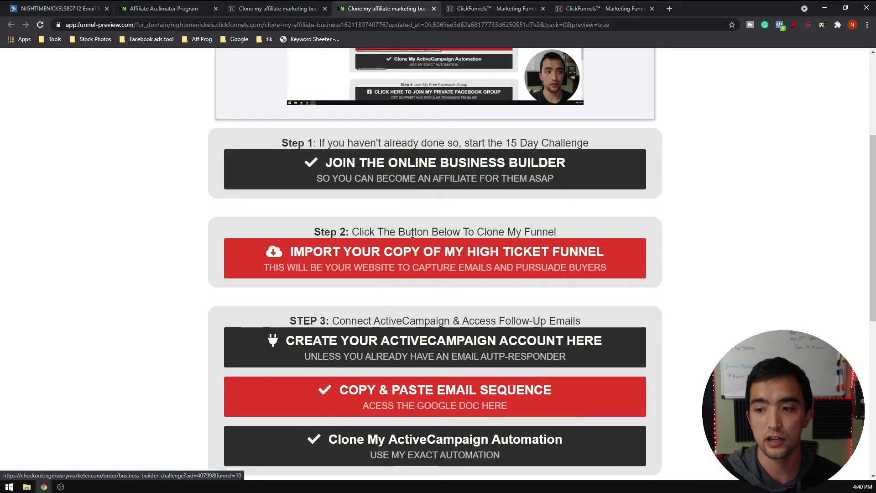
{"action": "scroll", "coordinate": [380, 228], "scroll_direction": "down", "scroll_amount": 2}
{"action": "scroll", "coordinate": [380, 235], "scroll_direction": "down", "scroll_amount": 2}
{"action": "scroll", "coordinate": [456, 215], "scroll_direction": "up", "scroll_amount": 8}
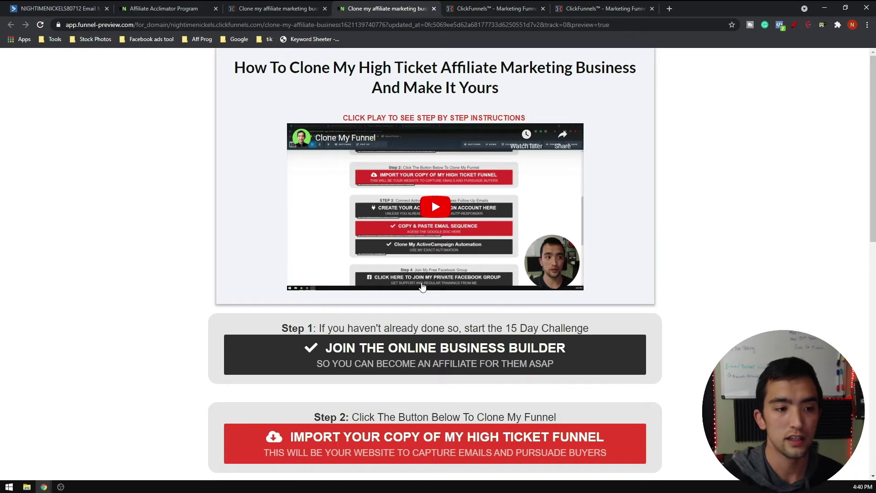
{"action": "scroll", "coordinate": [422, 286], "scroll_direction": "down", "scroll_amount": 12}
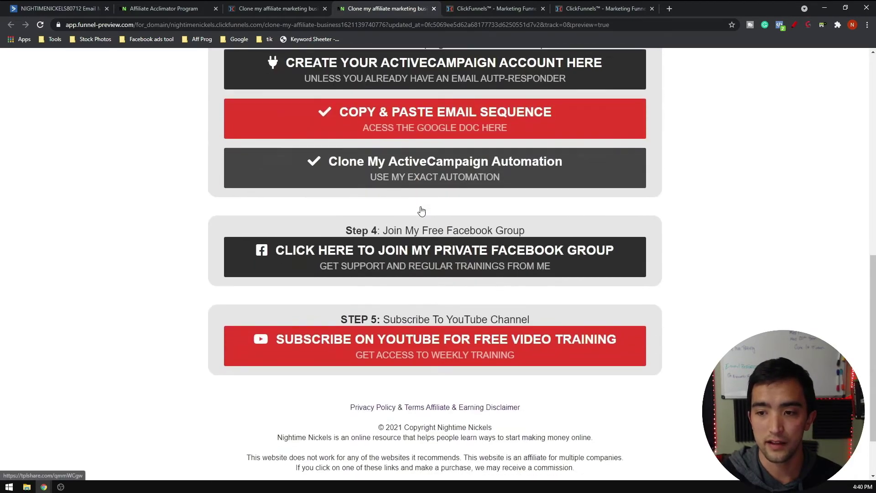
{"action": "scroll", "coordinate": [418, 208], "scroll_direction": "up", "scroll_amount": 9}
{"action": "scroll", "coordinate": [275, 155], "scroll_direction": "up", "scroll_amount": 3}
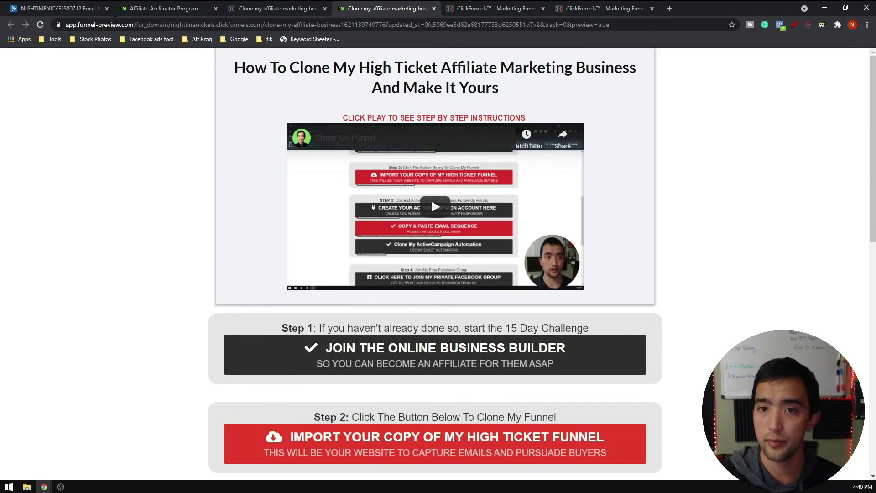
{"action": "left_click", "coordinate": [262, 9]}
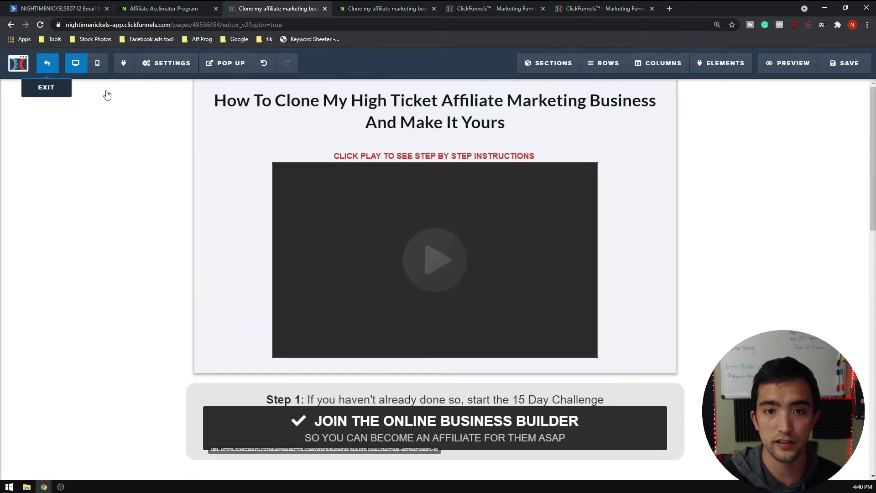
Step: View the Bridge step's overview, then the Offer Stack step's, and navigate back
{"action": "scroll", "coordinate": [205, 353], "scroll_direction": "down", "scroll_amount": 2}
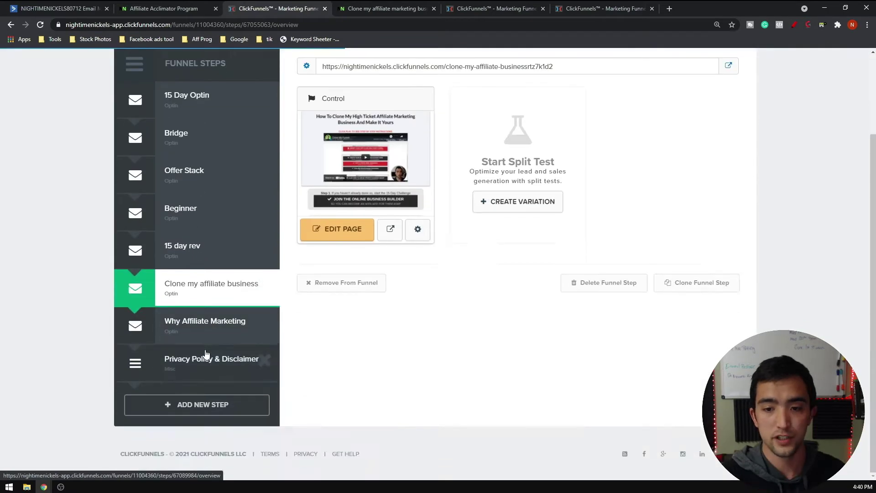
{"action": "scroll", "coordinate": [206, 354], "scroll_direction": "up", "scroll_amount": 2}
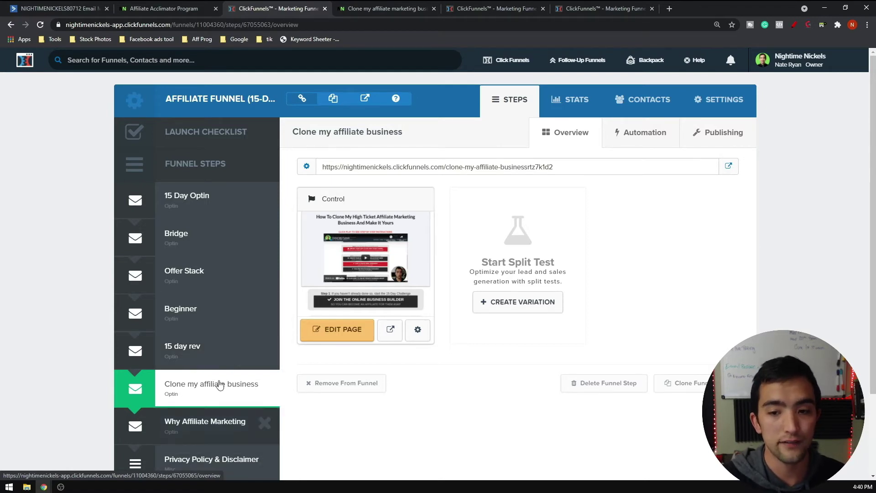
{"action": "scroll", "coordinate": [221, 385], "scroll_direction": "down", "scroll_amount": 2}
{"action": "scroll", "coordinate": [214, 333], "scroll_direction": "up", "scroll_amount": 2}
{"action": "left_click", "coordinate": [197, 350]}
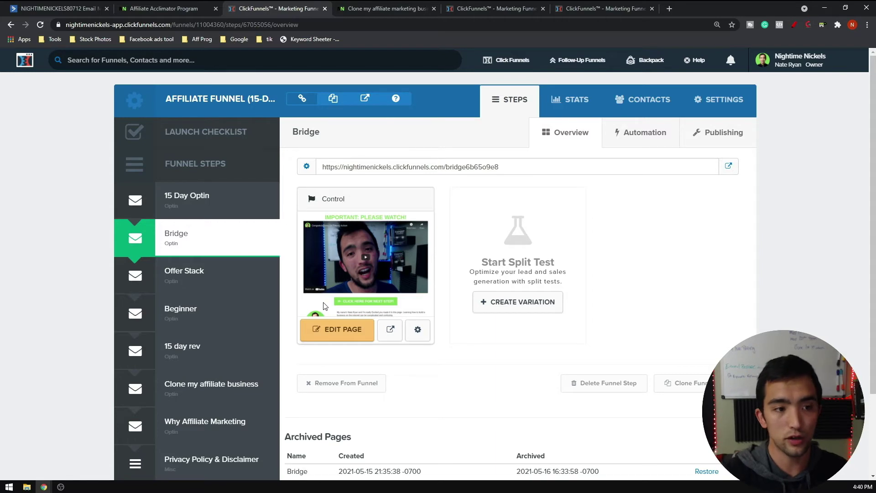
{"action": "scroll", "coordinate": [196, 219], "scroll_direction": "down", "scroll_amount": 2}
{"action": "left_click", "coordinate": [196, 179]}
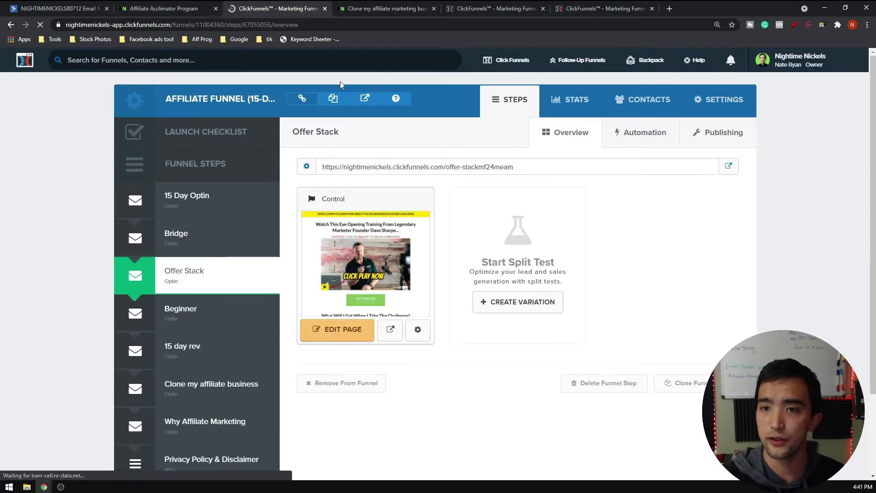
{"action": "key", "text": "alt+Left"}
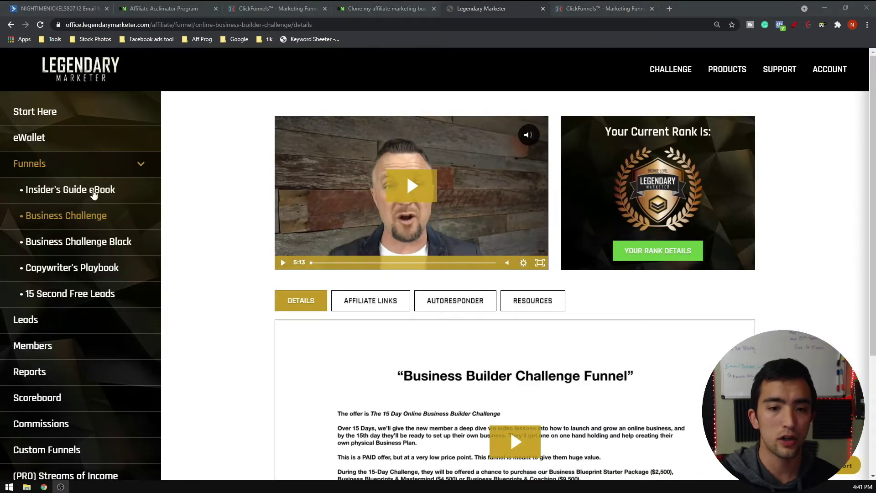
Step: Open the Business Challenge funnel's Affiliate Links in Legendary Marketer
{"action": "double_click", "coordinate": [46, 169]}
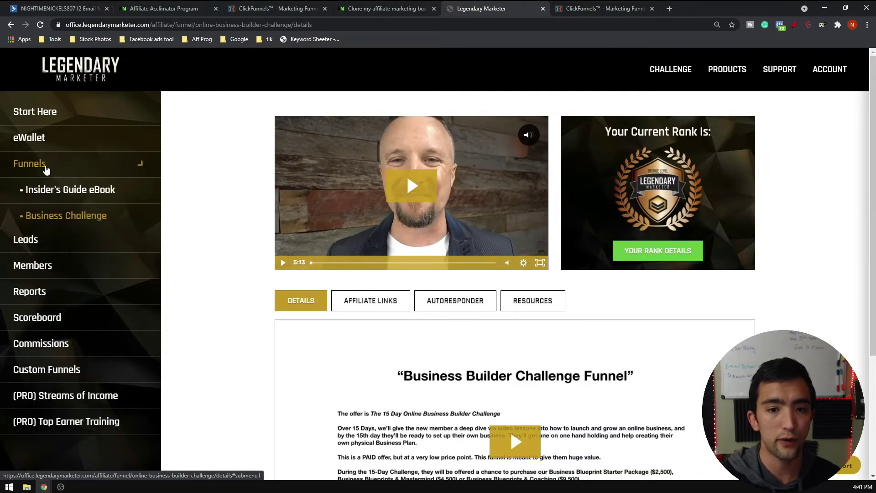
{"action": "left_click", "coordinate": [76, 223]}
{"action": "scroll", "coordinate": [369, 254], "scroll_direction": "down", "scroll_amount": 1}
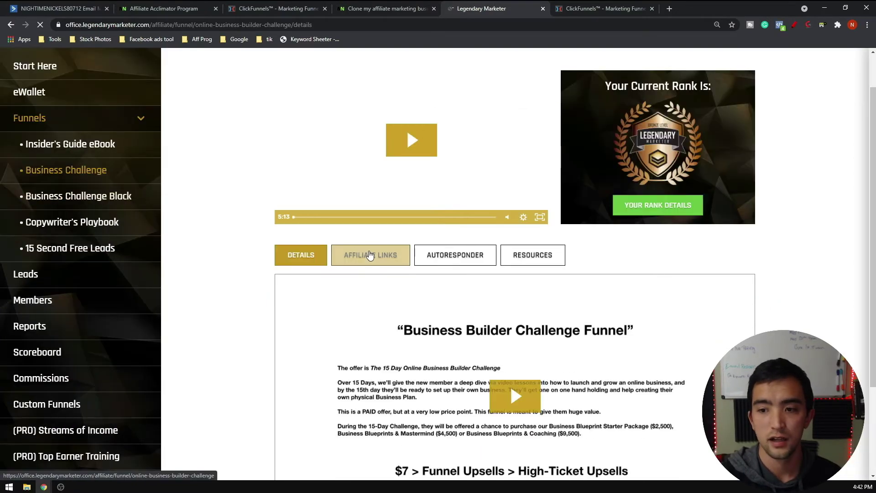
{"action": "left_click", "coordinate": [371, 255]}
Step: Read through the full Checkout Page affiliate link URL
{"action": "scroll", "coordinate": [381, 238], "scroll_direction": "down", "scroll_amount": 7}
{"action": "scroll", "coordinate": [379, 235], "scroll_direction": "down", "scroll_amount": 20}
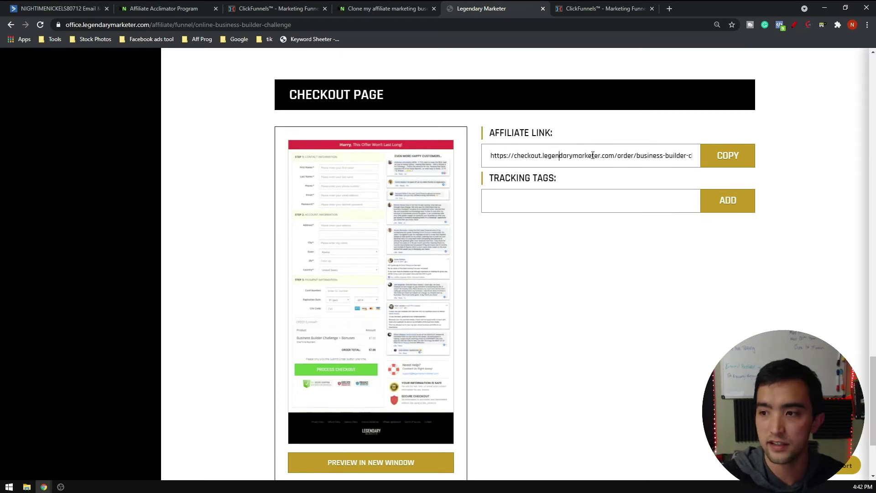
{"action": "key", "text": "Right"}
{"action": "key", "text": "Right"}
{"action": "key", "text": "Right"}
{"action": "key", "text": "Right"}
{"action": "key", "text": "Right"}
{"action": "key", "text": "Right"}
{"action": "key", "text": "Right"}
{"action": "key", "text": "Right"}
{"action": "key", "text": "Right"}
{"action": "key", "text": "Right"}
{"action": "key", "text": "Right"}
{"action": "key", "text": "Right"}
{"action": "key", "text": "Right"}
{"action": "key", "text": "Right"}
{"action": "key", "text": "Right"}
{"action": "key", "text": "Right"}
{"action": "key", "text": "Right"}
{"action": "key", "text": "Right"}
{"action": "key", "text": "Right"}
{"action": "key", "text": "Right"}
{"action": "scroll", "coordinate": [623, 158], "scroll_direction": "down", "scroll_amount": 1}
{"action": "scroll", "coordinate": [635, 191], "scroll_direction": "up", "scroll_amount": 3}
{"action": "scroll", "coordinate": [639, 206], "scroll_direction": "down", "scroll_amount": 1}
{"action": "key", "text": "Left"}
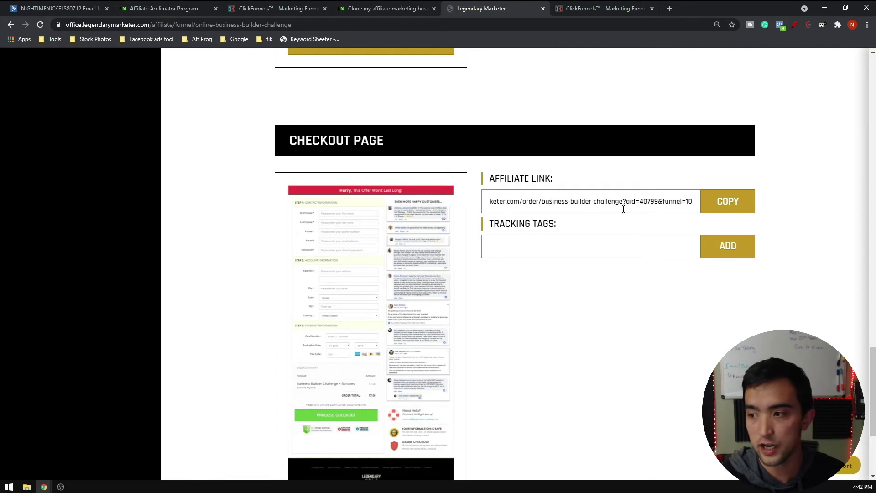
{"action": "scroll", "coordinate": [622, 212], "scroll_direction": "up", "scroll_amount": 1}
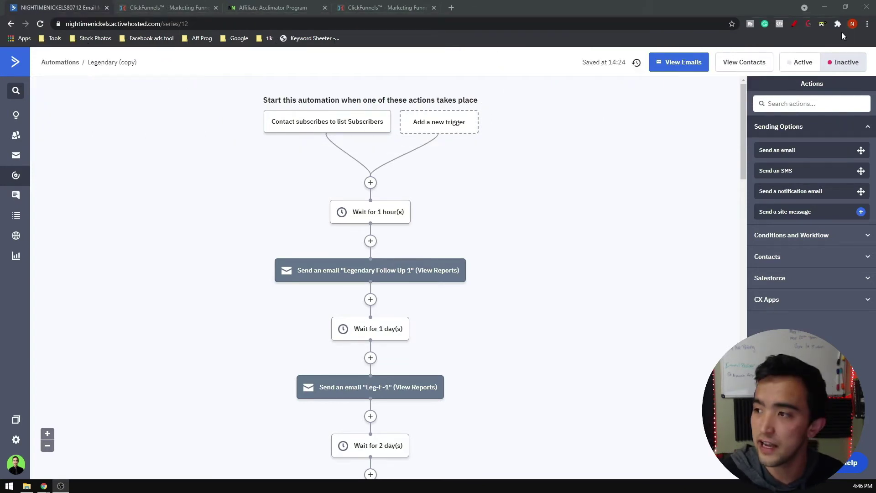
Step: Circle the automation's Subscribers-list start trigger in red with the screen pen
{"action": "left_click", "coordinate": [795, 23]}
{"action": "mouse_move", "coordinate": [328, 93]}
{"action": "left_mouse_down"}
{"action": "mouse_move", "coordinate": [234, 158]}
{"action": "mouse_move", "coordinate": [532, 141]}
{"action": "mouse_move", "coordinate": [268, 87]}
{"action": "left_mouse_up"}
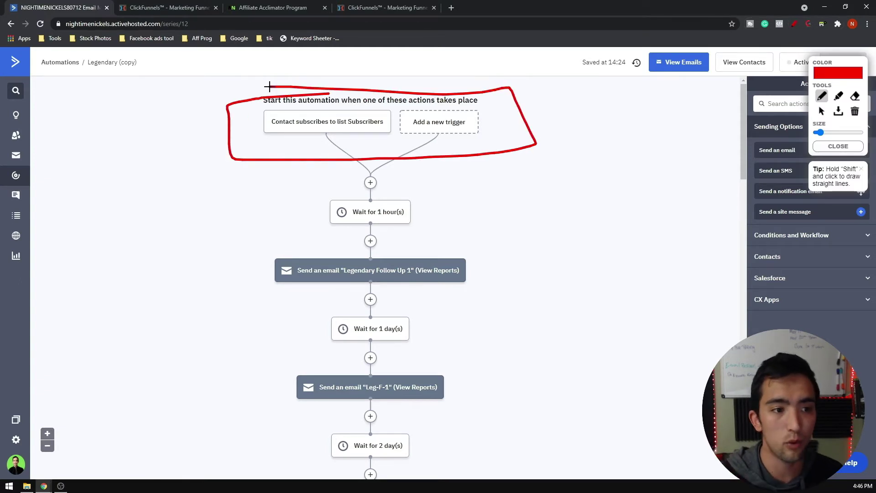
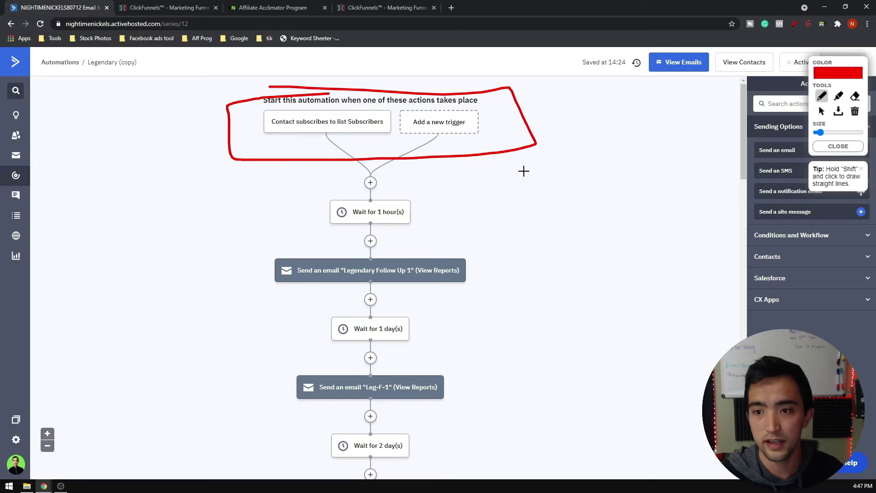
Step: Clear the red annotation and open the Legendary Follow Up 1 email for editing
{"action": "left_click", "coordinate": [854, 114]}
{"action": "scroll", "coordinate": [455, 186], "scroll_direction": "down", "scroll_amount": 15}
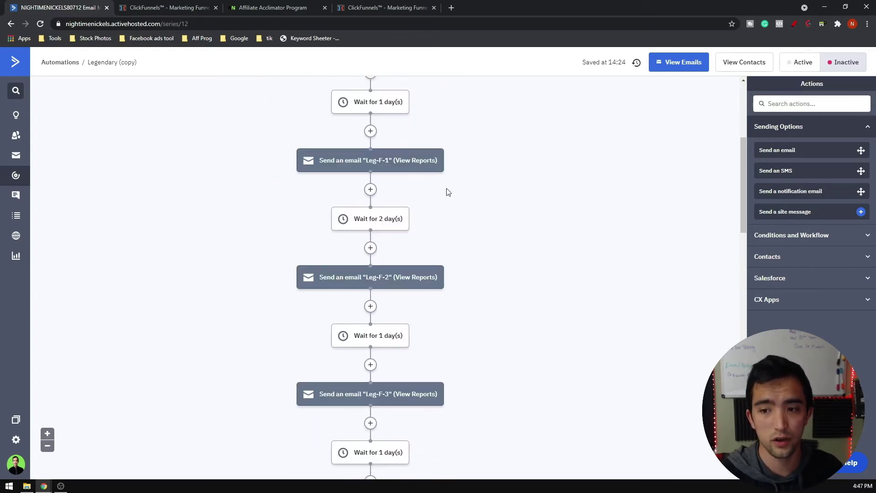
{"action": "scroll", "coordinate": [429, 190], "scroll_direction": "up", "scroll_amount": 15}
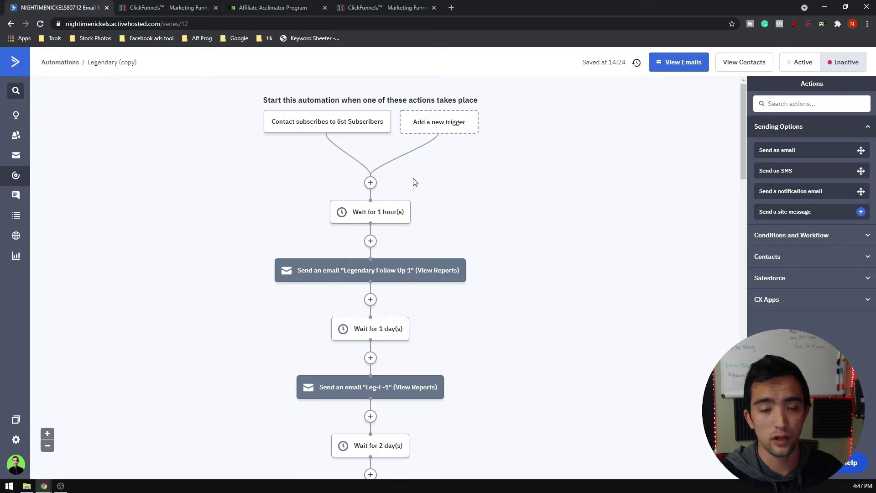
{"action": "scroll", "coordinate": [393, 187], "scroll_direction": "down", "scroll_amount": 1}
{"action": "scroll", "coordinate": [395, 195], "scroll_direction": "up", "scroll_amount": 1}
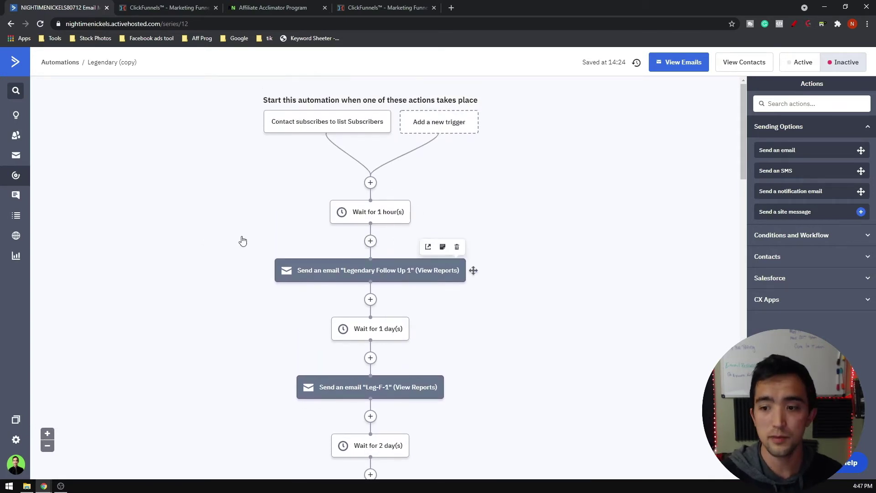
{"action": "scroll", "coordinate": [285, 150], "scroll_direction": "down", "scroll_amount": 2}
{"action": "scroll", "coordinate": [284, 149], "scroll_direction": "down", "scroll_amount": 12}
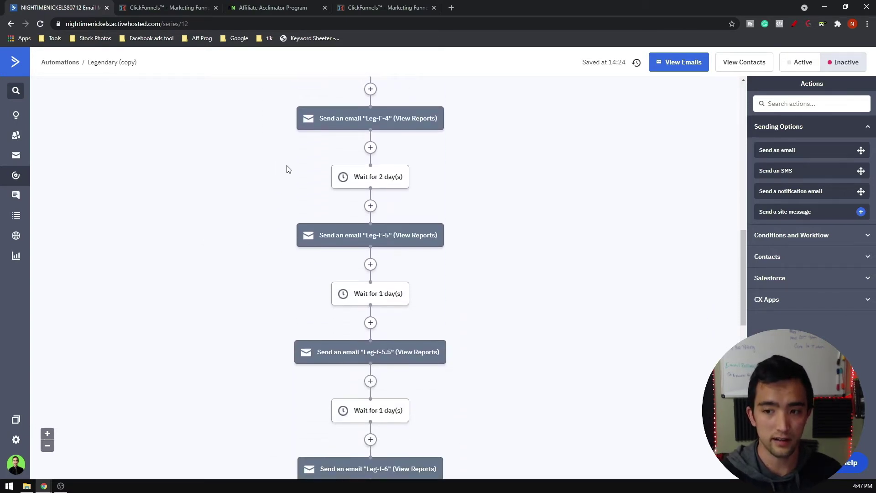
{"action": "scroll", "coordinate": [287, 184], "scroll_direction": "down", "scroll_amount": 12}
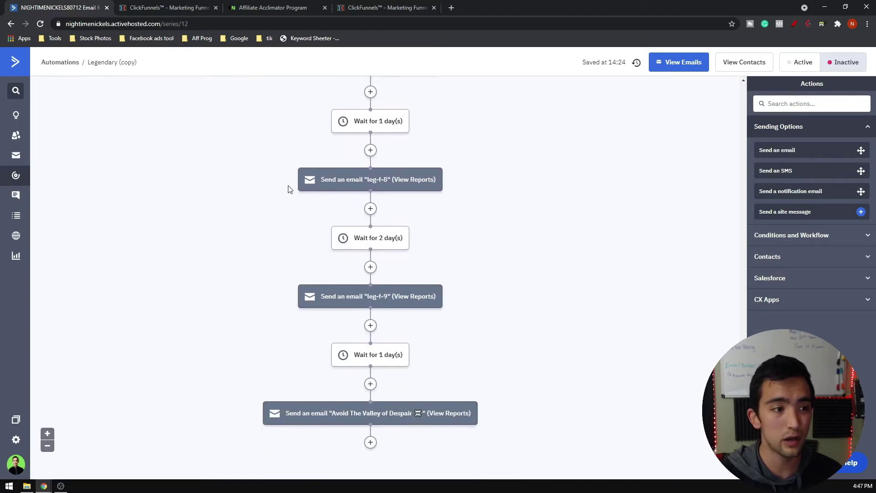
{"action": "scroll", "coordinate": [389, 244], "scroll_direction": "up", "scroll_amount": 20}
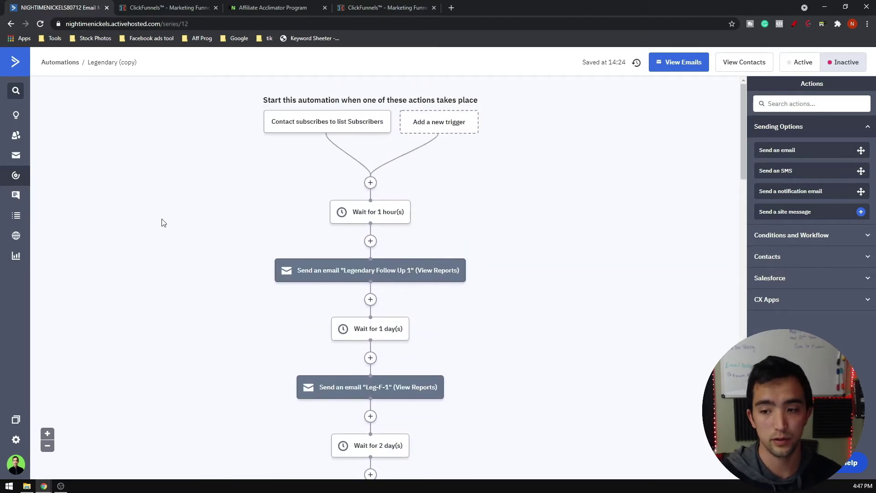
{"action": "left_click", "coordinate": [390, 269]}
{"action": "left_click", "coordinate": [345, 247]}
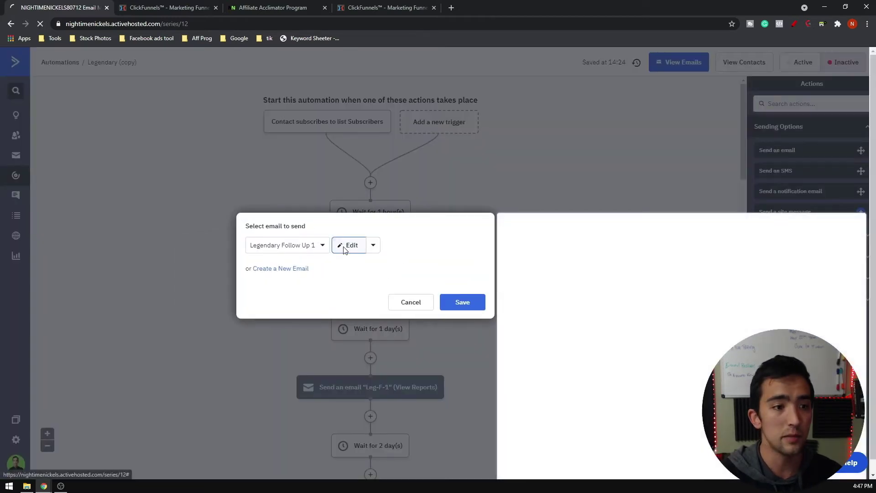
{"action": "scroll", "coordinate": [328, 222], "scroll_direction": "down", "scroll_amount": 2}
{"action": "scroll", "coordinate": [328, 222], "scroll_direction": "up", "scroll_amount": 3}
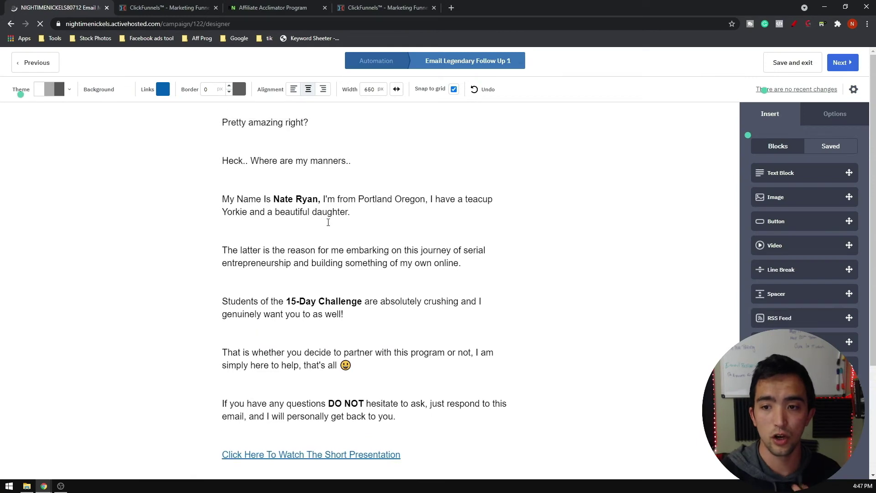
{"action": "scroll", "coordinate": [311, 264], "scroll_direction": "down", "scroll_amount": 4}
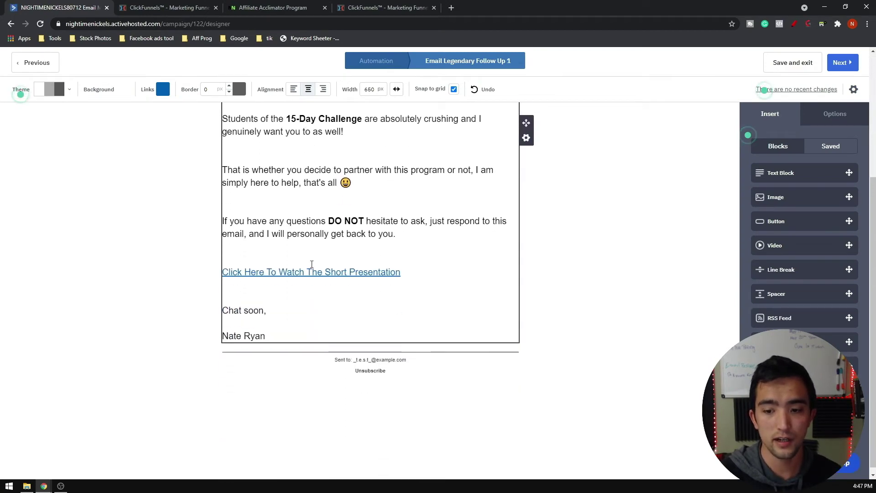
{"action": "scroll", "coordinate": [312, 265], "scroll_direction": "up", "scroll_amount": 4}
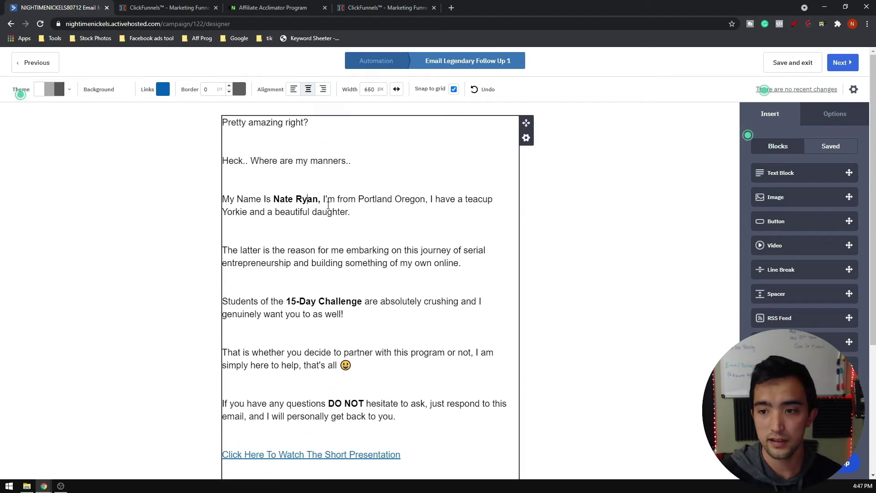
Step: Select the 'Click Here To Watch The Short Presentation' link text and open its link settings
{"action": "left_click", "coordinate": [369, 211]}
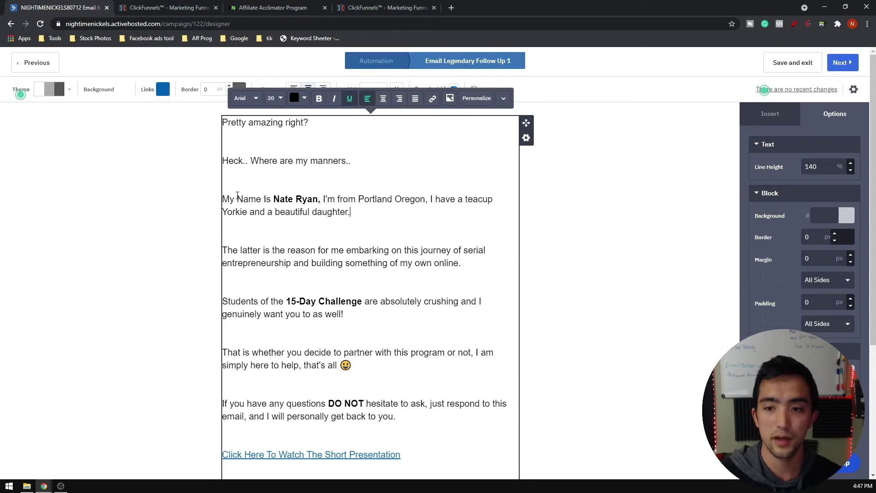
{"action": "scroll", "coordinate": [341, 219], "scroll_direction": "down", "scroll_amount": 3}
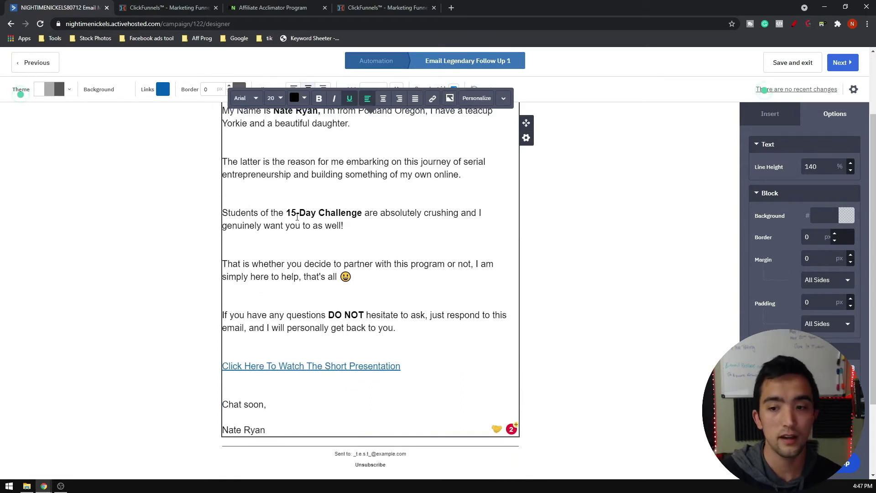
{"action": "scroll", "coordinate": [308, 232], "scroll_direction": "up", "scroll_amount": 3}
{"action": "scroll", "coordinate": [307, 232], "scroll_direction": "down", "scroll_amount": 4}
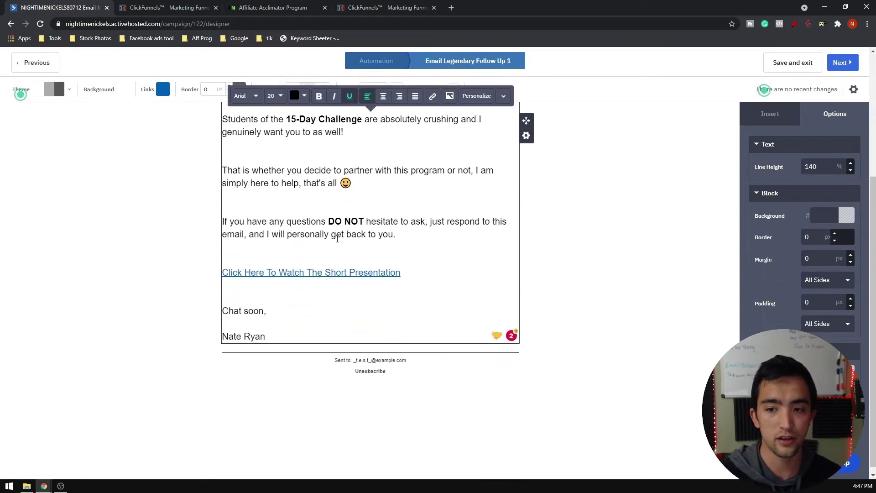
{"action": "scroll", "coordinate": [330, 233], "scroll_direction": "up", "scroll_amount": 3}
{"action": "scroll", "coordinate": [332, 235], "scroll_direction": "down", "scroll_amount": 1}
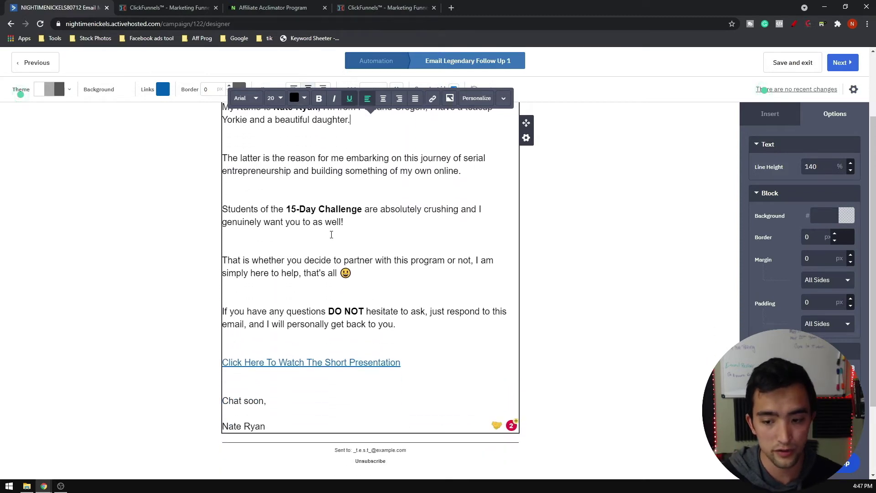
{"action": "scroll", "coordinate": [332, 234], "scroll_direction": "down", "scroll_amount": 1}
{"action": "left_click", "coordinate": [424, 318]}
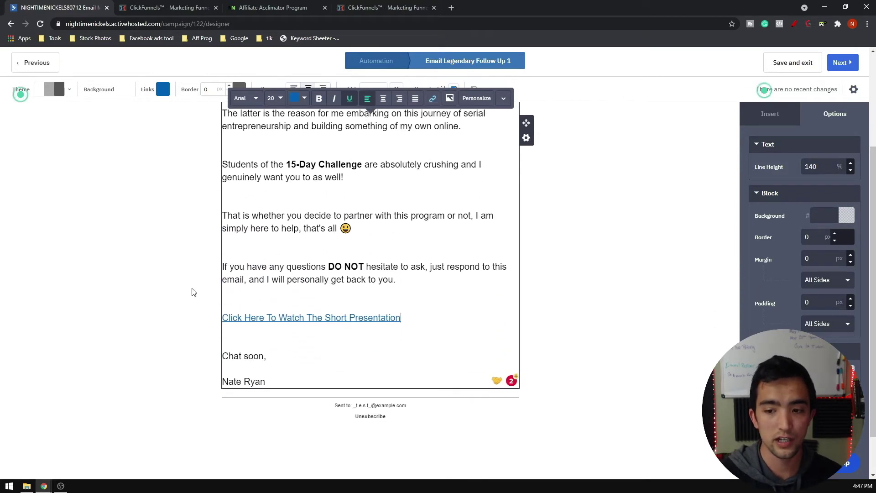
{"action": "left_click_drag", "start_coordinate": [423, 318], "coordinate": [223, 321]}
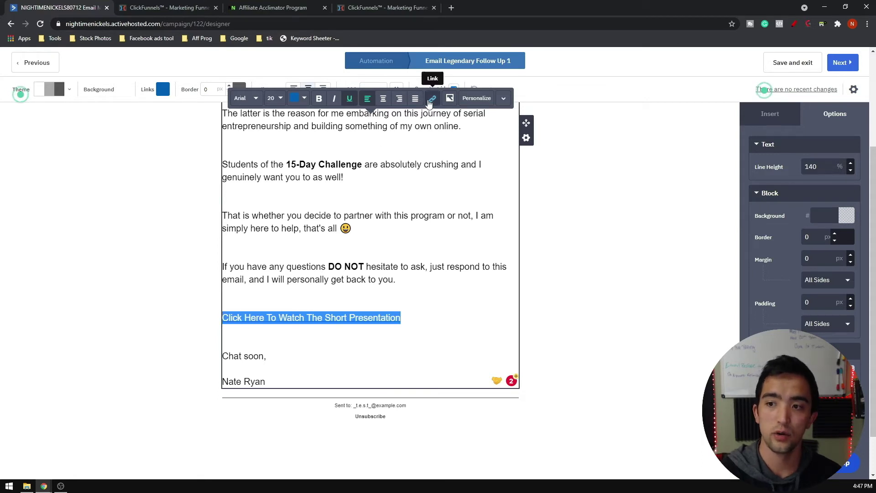
{"action": "left_click", "coordinate": [432, 99]}
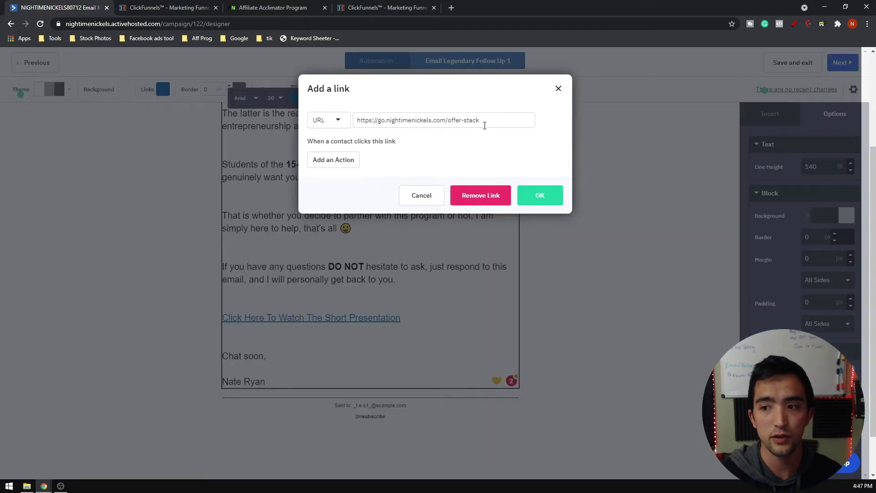
Step: Open the Offer Stack step in ClickFunnels and copy its page URL
{"action": "left_click", "coordinate": [183, 3]}
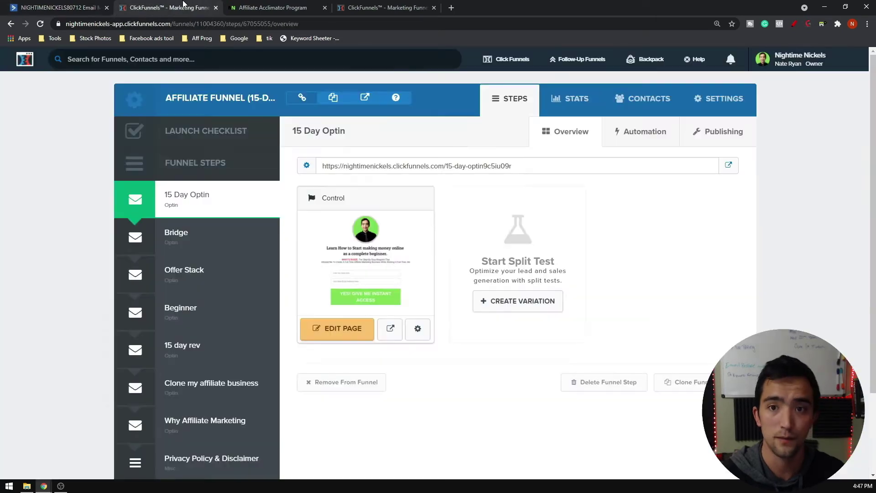
{"action": "scroll", "coordinate": [299, 222], "scroll_direction": "down", "scroll_amount": 3}
{"action": "left_click", "coordinate": [187, 191]}
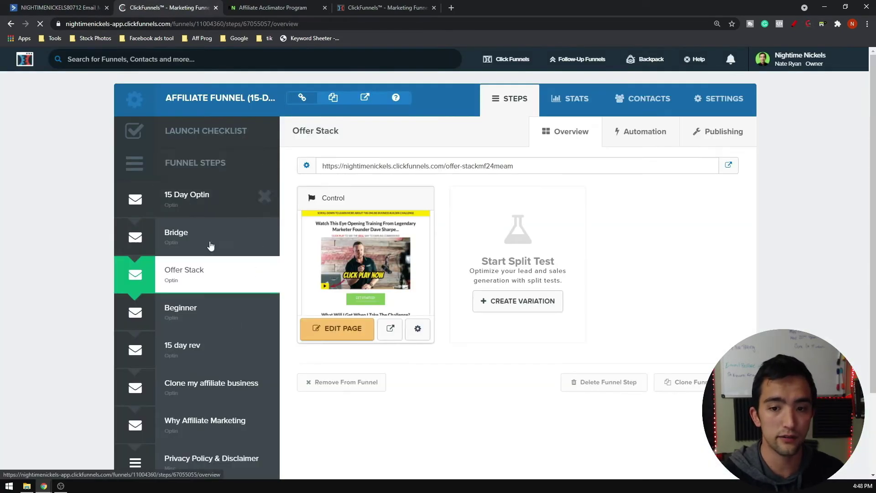
{"action": "left_click", "coordinate": [177, 279]}
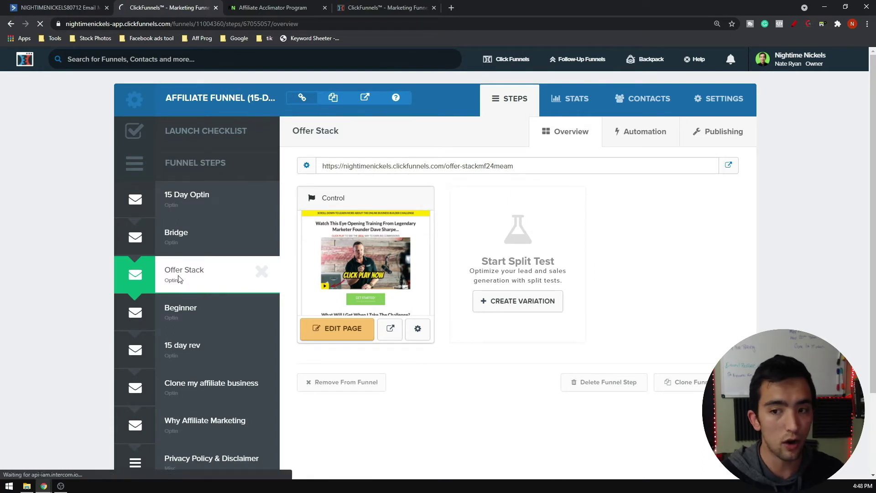
{"action": "left_click", "coordinate": [393, 168]}
{"action": "key", "text": "ctrl+c"}
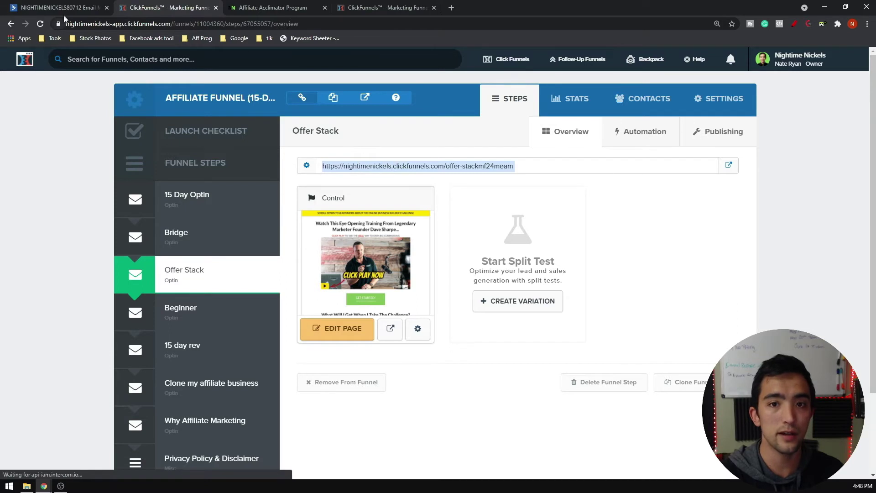
Step: Paste the Offer Stack URL over the presentation link's old offer-stack address
{"action": "left_click", "coordinate": [60, 8]}
{"action": "triple_click", "coordinate": [433, 119]}
{"action": "key", "text": "ctrl+v"}
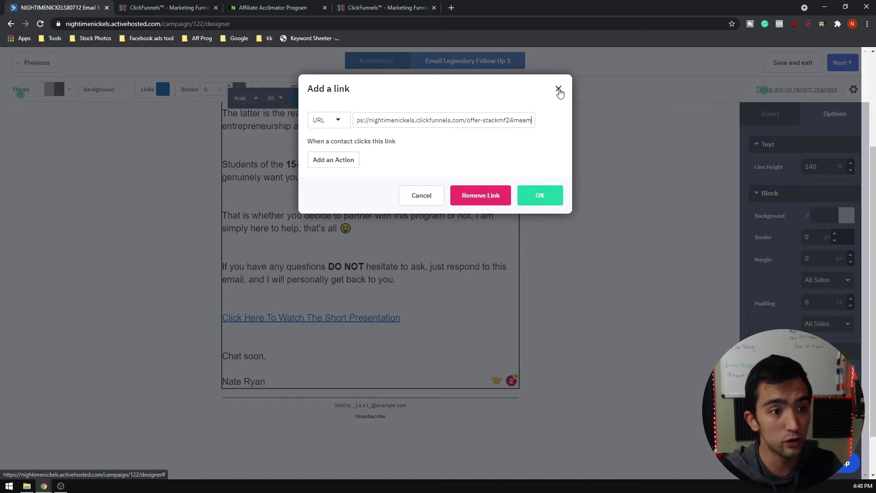
Step: Save the relinked Legendary Follow Up 1 email and open the Leg-F-1 email for editing
{"action": "left_click", "coordinate": [559, 89]}
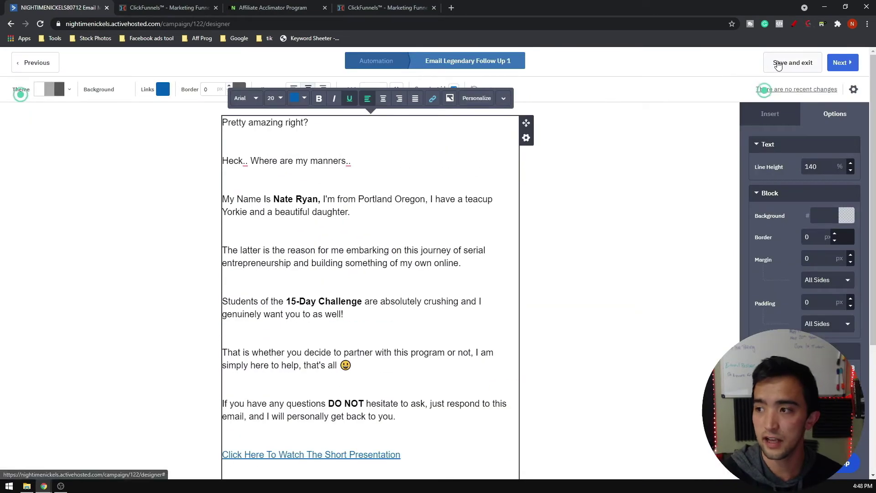
{"action": "left_click", "coordinate": [779, 65]}
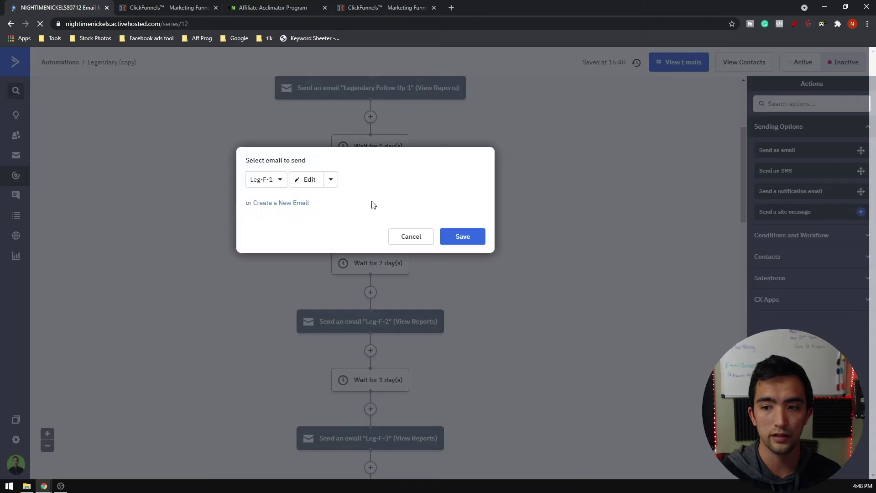
{"action": "left_click", "coordinate": [318, 180]}
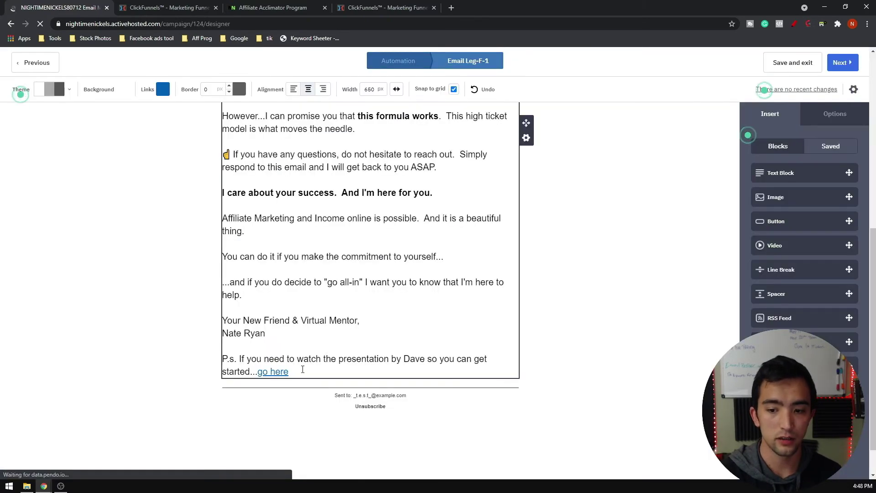
Step: Select the 'go here' link text and its full link address in the link settings
{"action": "left_click_drag", "start_coordinate": [303, 370], "coordinate": [258, 371]}
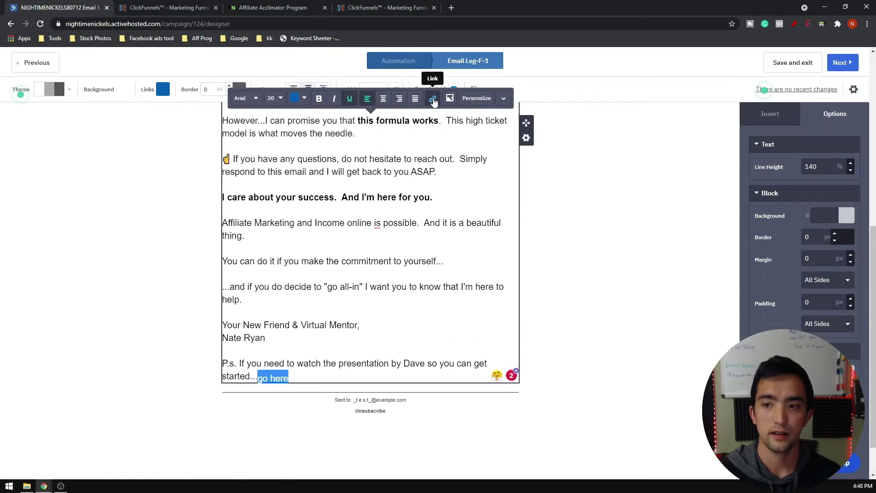
{"action": "left_click", "coordinate": [433, 100]}
{"action": "double_click", "coordinate": [423, 120]}
{"action": "key", "text": "ctrl+a"}
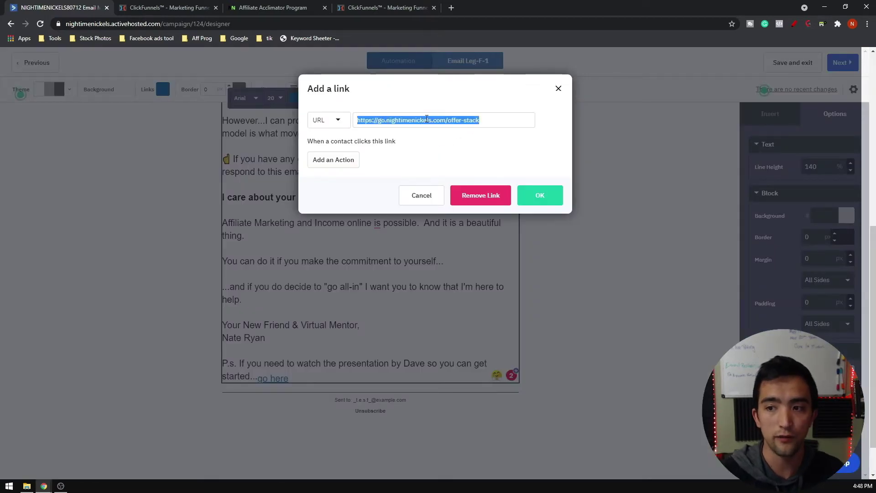
{"action": "left_click", "coordinate": [191, 4]}
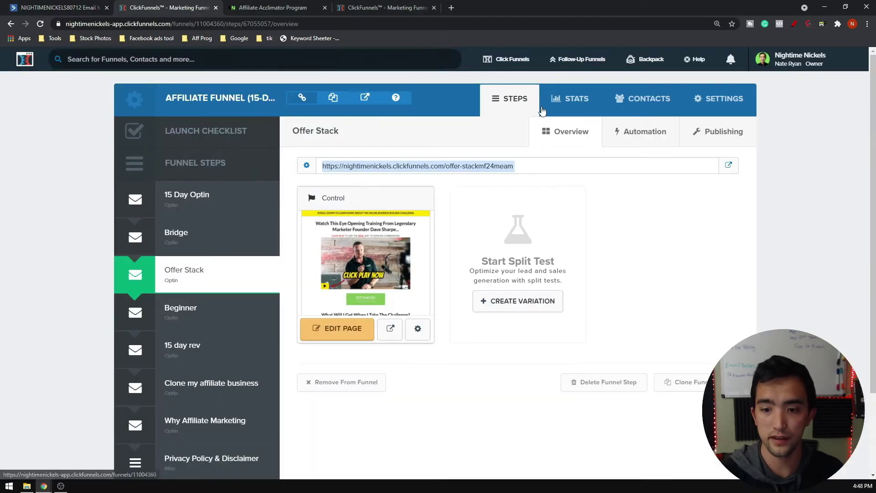
Step: Mark the Offer Stack step and its URL in red with the screen pen, then copy the URL
{"action": "left_click", "coordinate": [807, 25]}
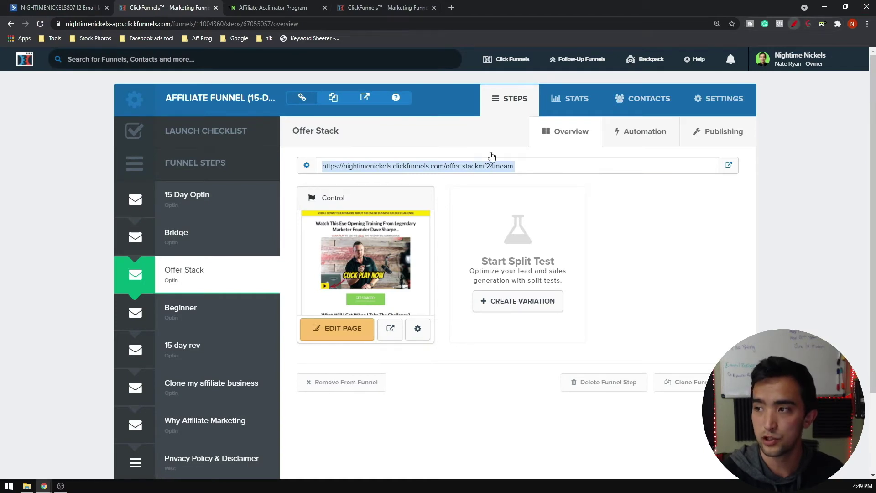
{"action": "mouse_move", "coordinate": [172, 252]}
{"action": "left_mouse_down"}
{"action": "mouse_move", "coordinate": [130, 253]}
{"action": "mouse_move", "coordinate": [95, 300]}
{"action": "mouse_move", "coordinate": [264, 298]}
{"action": "mouse_move", "coordinate": [293, 258]}
{"action": "mouse_move", "coordinate": [154, 257]}
{"action": "left_mouse_up"}
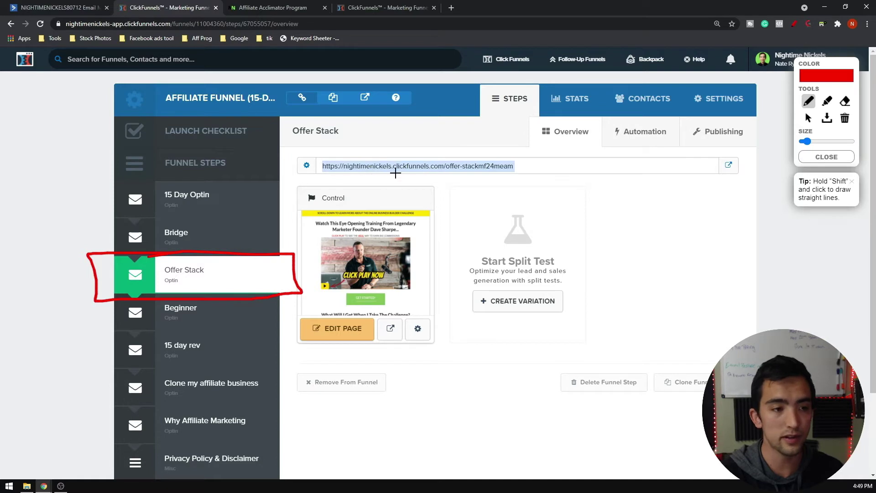
{"action": "mouse_move", "coordinate": [502, 151]}
{"action": "left_mouse_down"}
{"action": "mouse_move", "coordinate": [307, 163]}
{"action": "mouse_move", "coordinate": [458, 189]}
{"action": "mouse_move", "coordinate": [462, 154]}
{"action": "mouse_move", "coordinate": [419, 157]}
{"action": "left_mouse_up"}
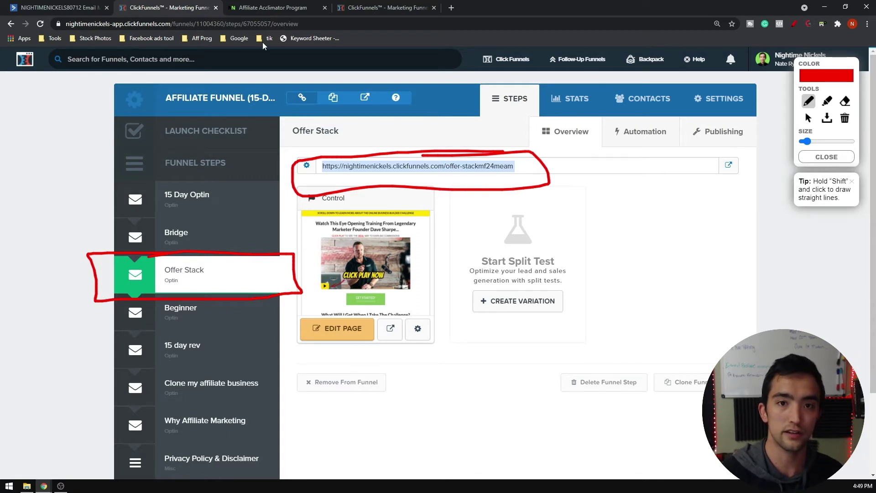
{"action": "key", "text": "Escape"}
Step: Confirm Leg-F-1's updated go here link and check Leg-F-2's Business Builder Challenge link
{"action": "left_click", "coordinate": [58, 5]}
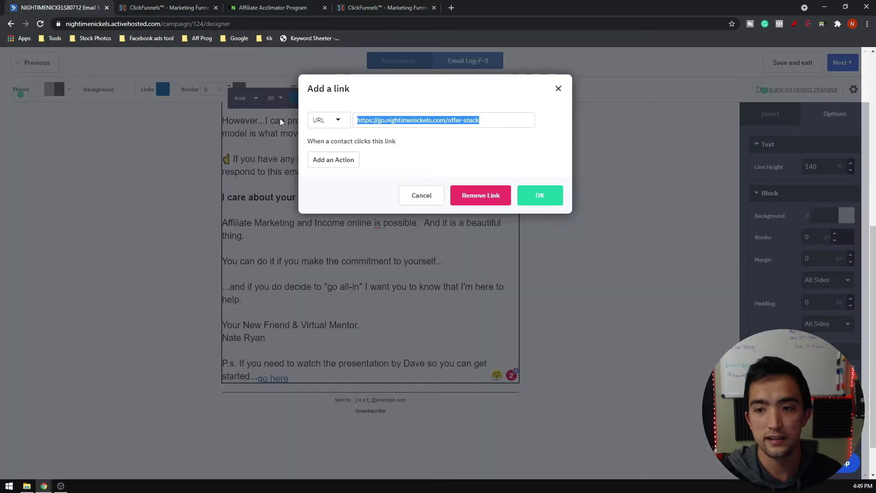
{"action": "left_click", "coordinate": [559, 89]}
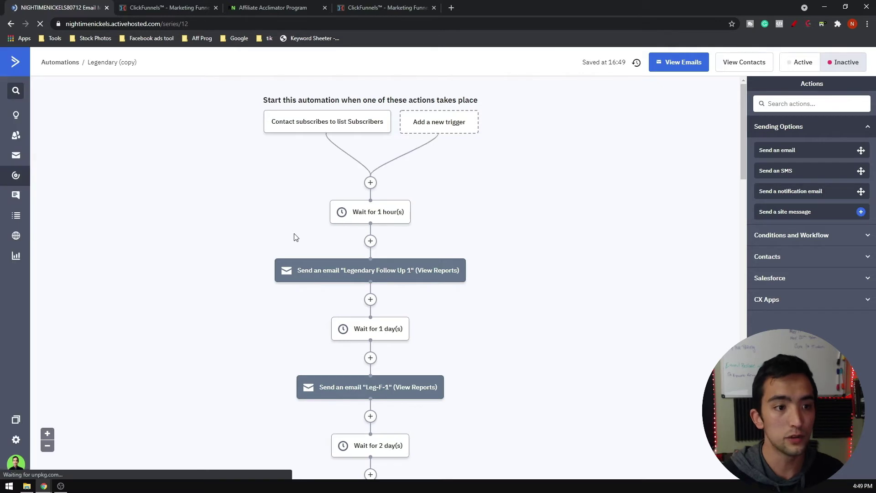
{"action": "scroll", "coordinate": [295, 235], "scroll_direction": "down", "scroll_amount": 5}
{"action": "scroll", "coordinate": [294, 230], "scroll_direction": "down", "scroll_amount": 3}
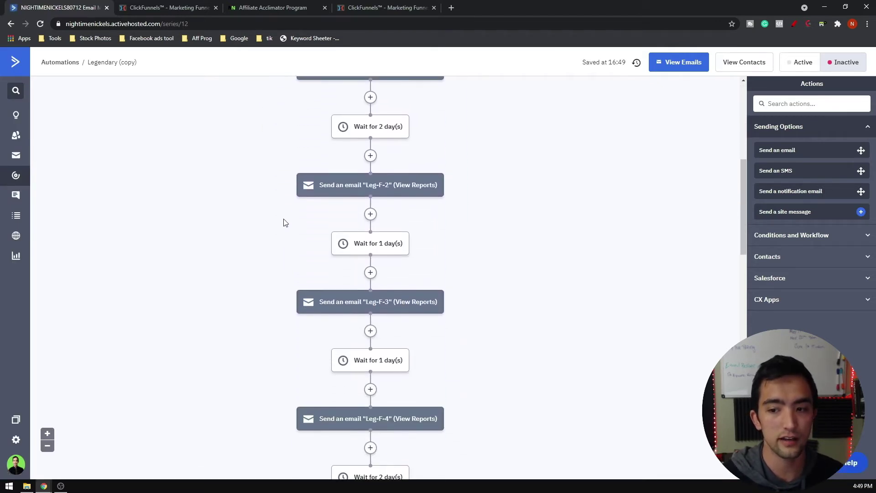
{"action": "left_click", "coordinate": [354, 185]}
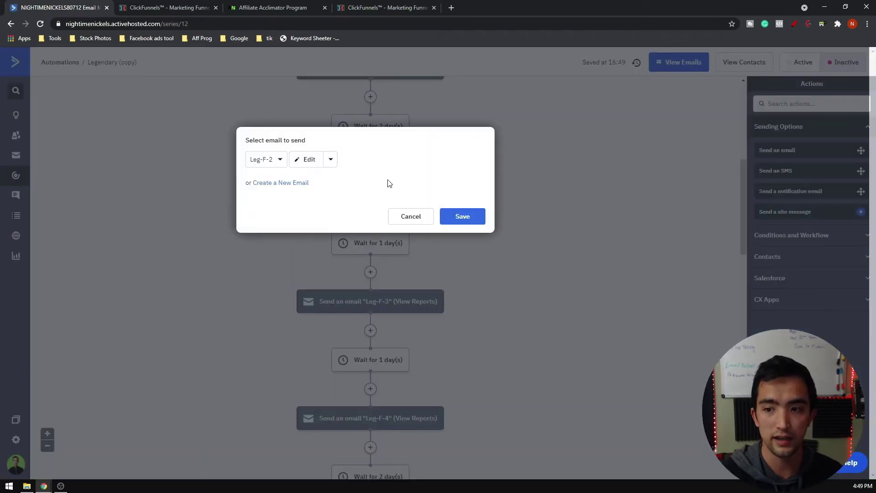
{"action": "left_click", "coordinate": [308, 161]}
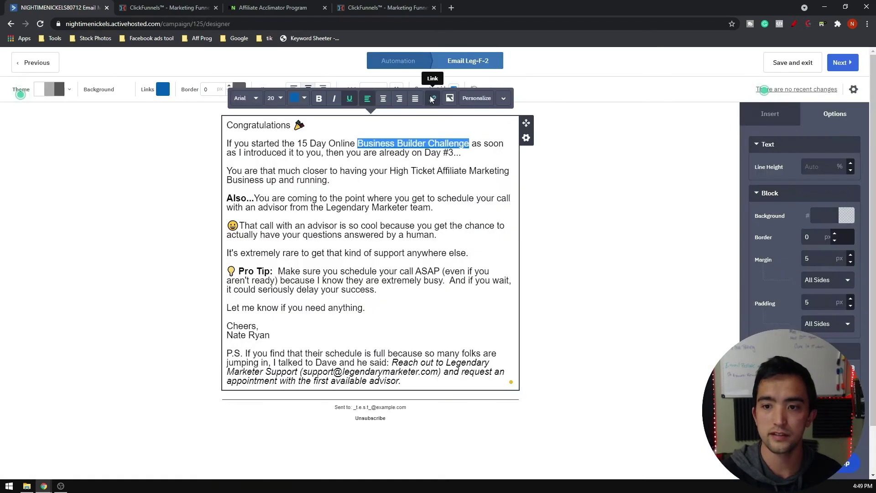
{"action": "left_click", "coordinate": [432, 99]}
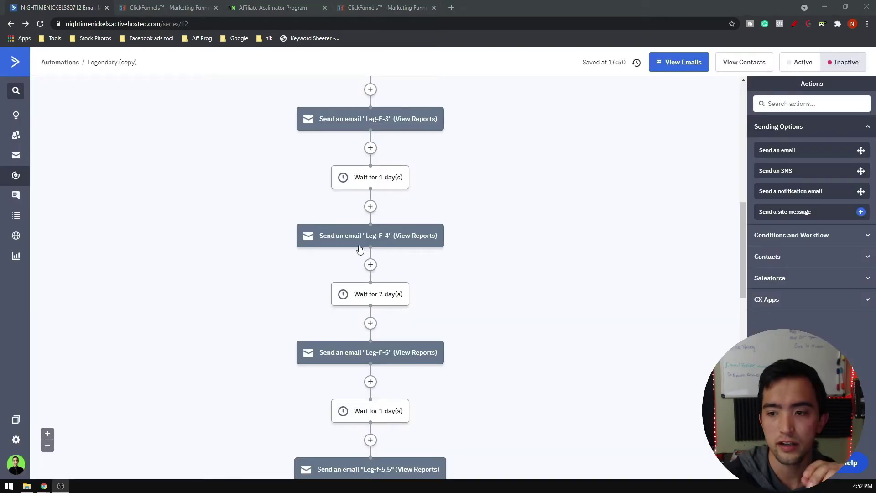
{"action": "mouse_move", "coordinate": [374, 236]}
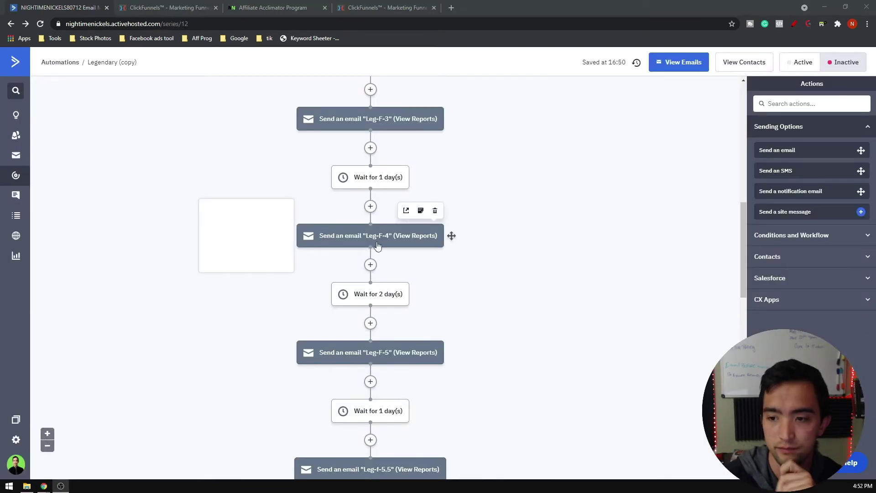
Step: Open the Leg-F-4 email to look over its content
{"action": "left_click", "coordinate": [349, 237]}
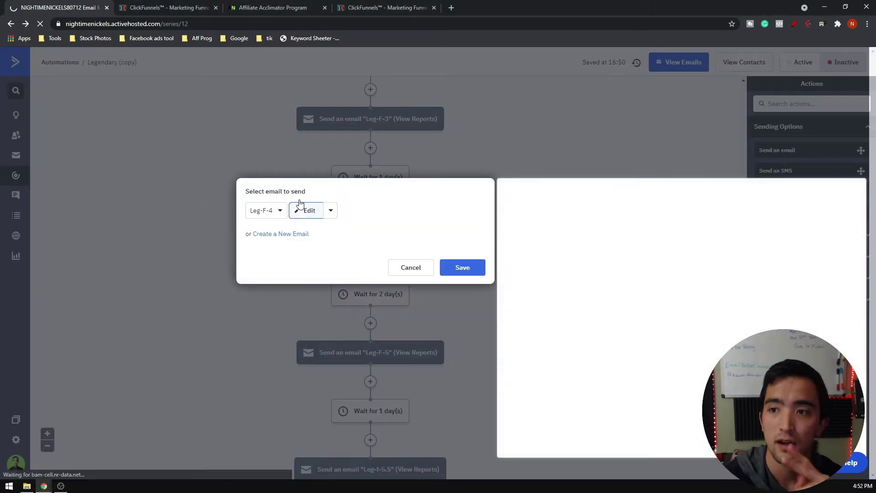
{"action": "left_click", "coordinate": [299, 208]}
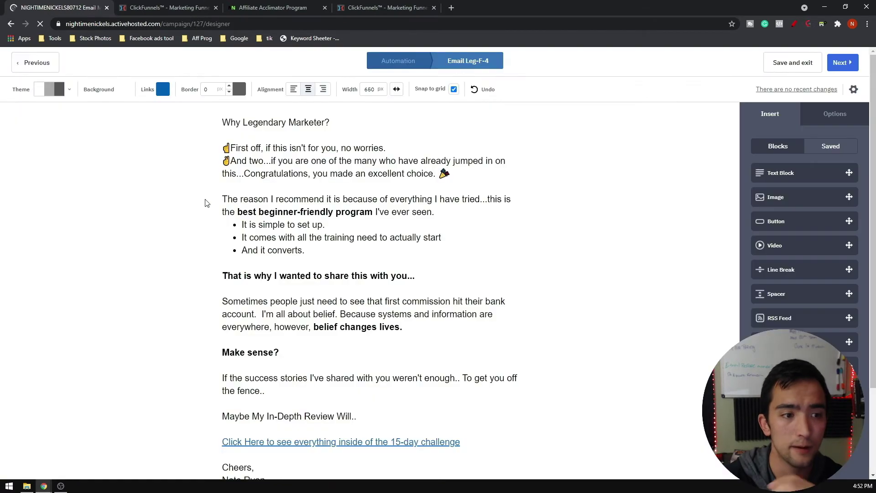
{"action": "scroll", "coordinate": [286, 269], "scroll_direction": "down", "scroll_amount": 5}
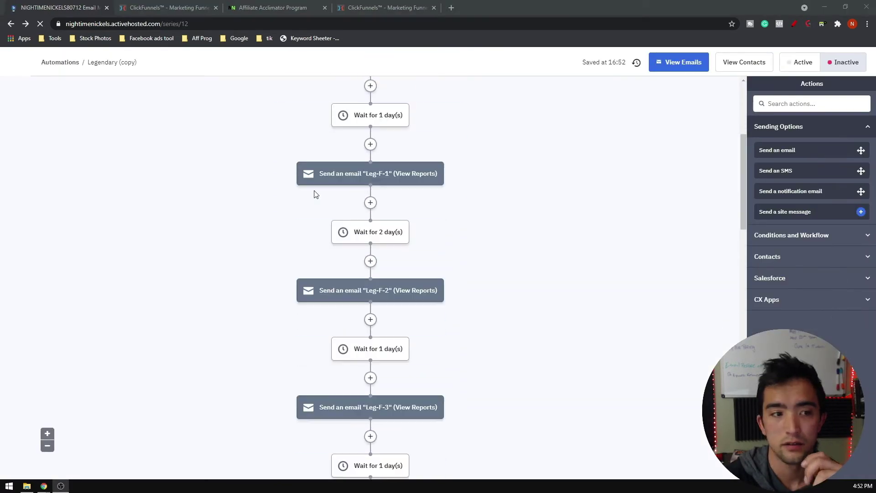
{"action": "scroll", "coordinate": [387, 245], "scroll_direction": "down", "scroll_amount": 2}
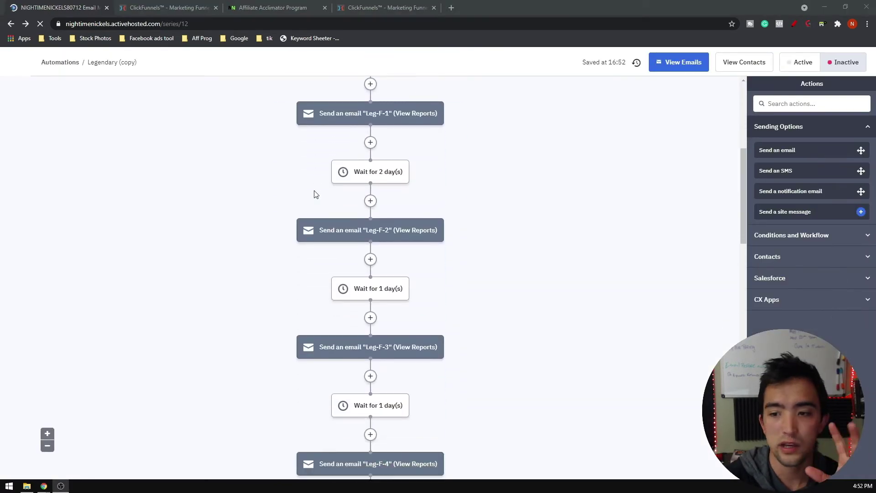
{"action": "scroll", "coordinate": [387, 245], "scroll_direction": "up", "scroll_amount": 1}
{"action": "scroll", "coordinate": [387, 244], "scroll_direction": "down", "scroll_amount": 1}
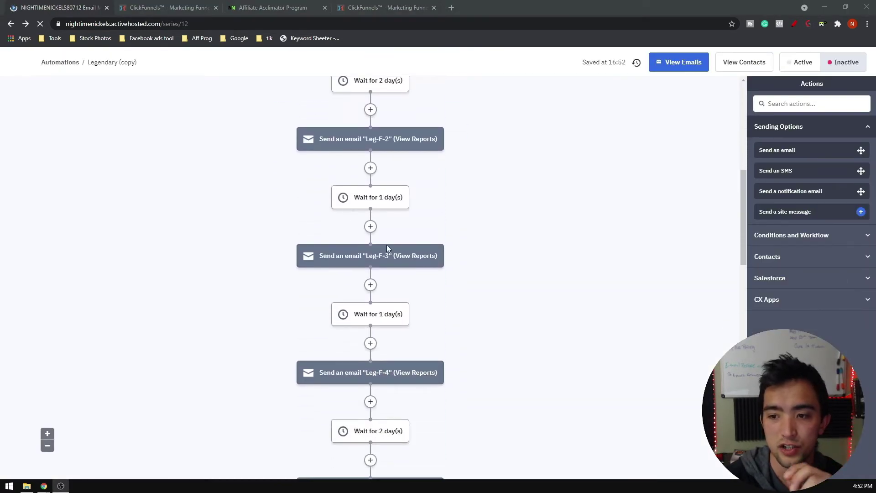
Step: Open the Leg-F-3 email and copy the Offer Stack step URL from ClickFunnels
{"action": "left_click", "coordinate": [350, 262]}
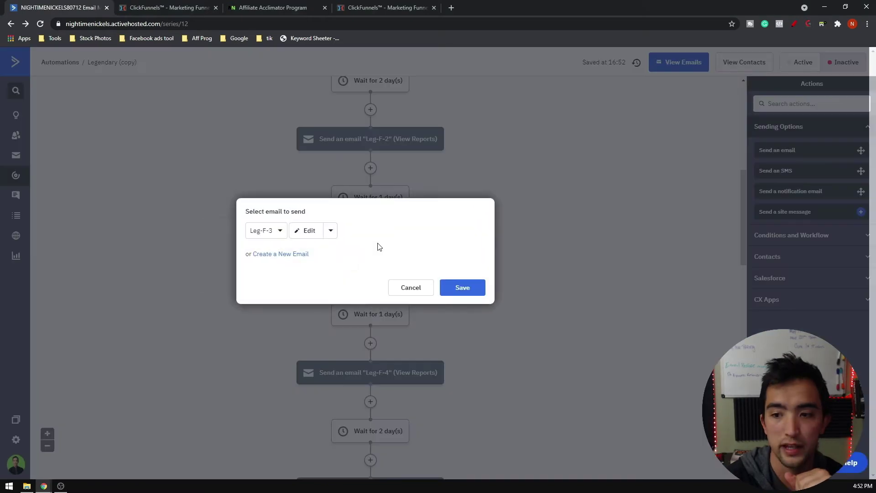
{"action": "left_click", "coordinate": [307, 232]}
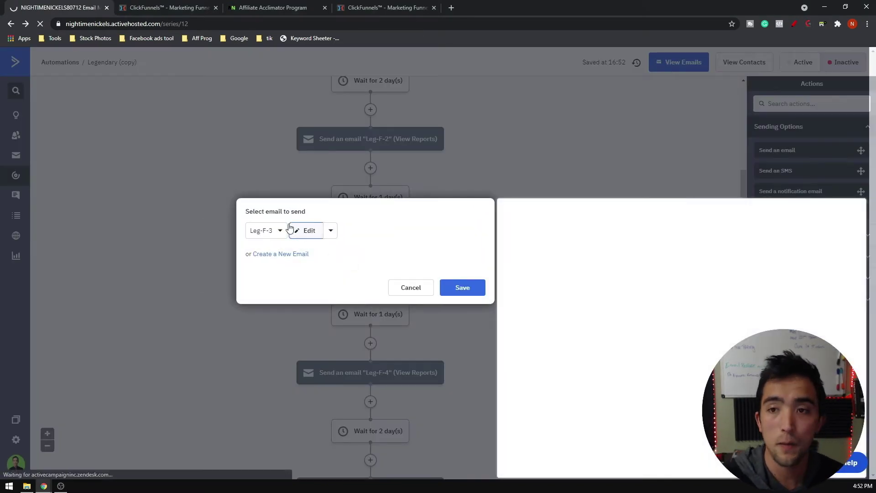
{"action": "left_click", "coordinate": [170, 8]}
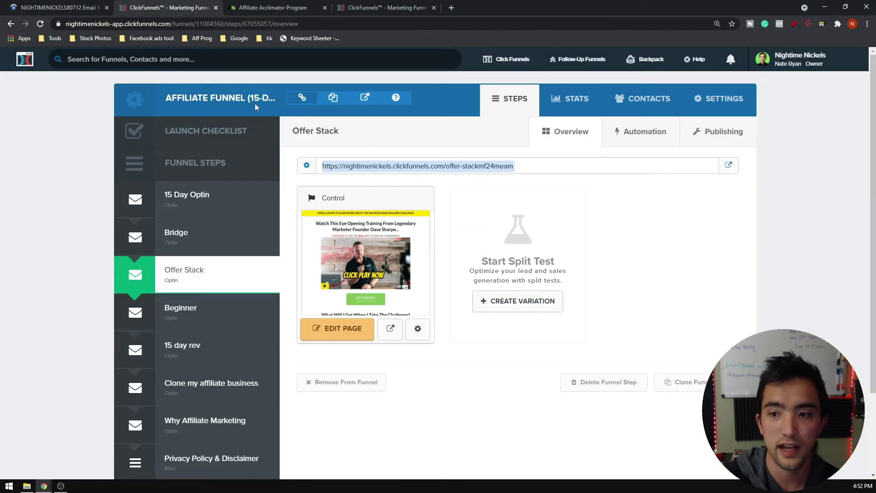
{"action": "triple_click", "coordinate": [399, 165]}
{"action": "left_click", "coordinate": [59, 7]}
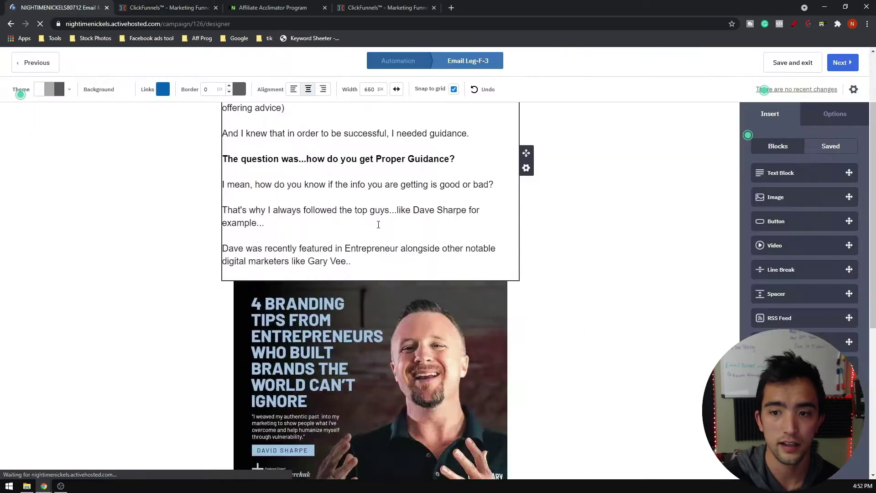
{"action": "scroll", "coordinate": [378, 223], "scroll_direction": "down", "scroll_amount": 6}
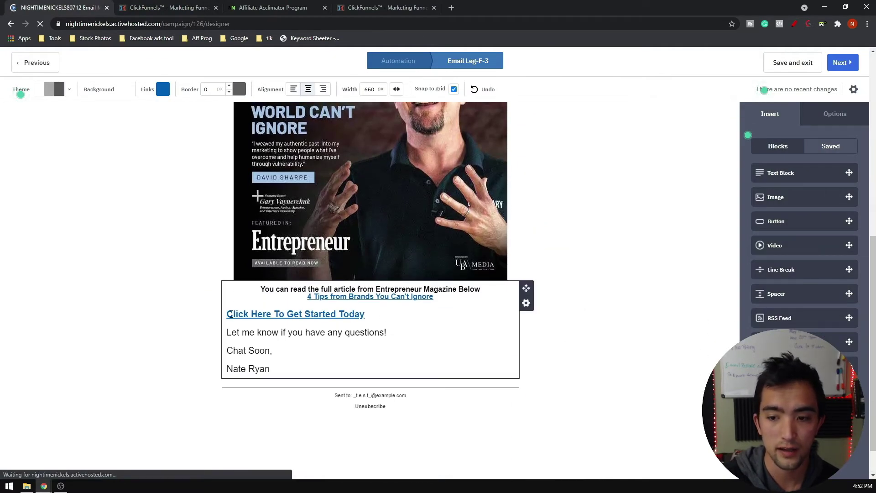
Step: Check Leg-F-3's 'Click Here To Get Started Today' link, leave it unchanged, and save the email
{"action": "triple_click", "coordinate": [227, 314]}
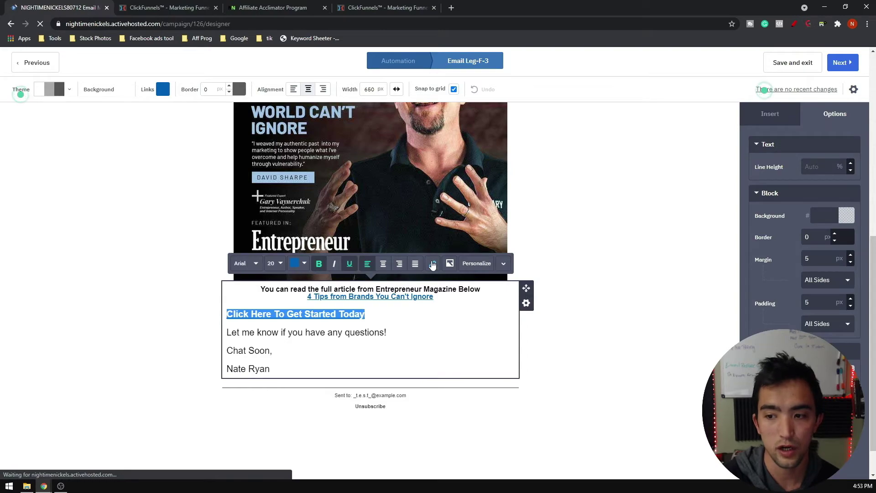
{"action": "left_click", "coordinate": [433, 263]}
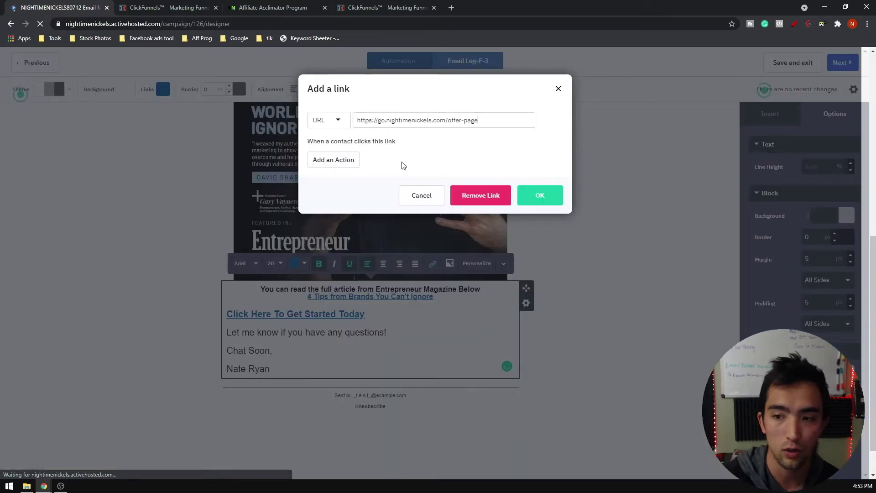
{"action": "left_click", "coordinate": [560, 86]}
{"action": "scroll", "coordinate": [744, 141], "scroll_direction": "up", "scroll_amount": 8}
{"action": "scroll", "coordinate": [624, 186], "scroll_direction": "down", "scroll_amount": 7}
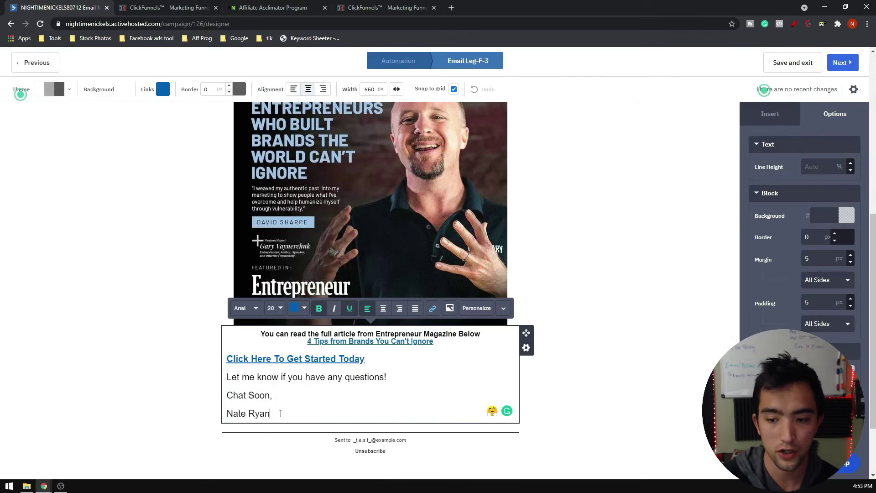
{"action": "scroll", "coordinate": [280, 413], "scroll_direction": "up", "scroll_amount": 4}
{"action": "left_click", "coordinate": [793, 60]}
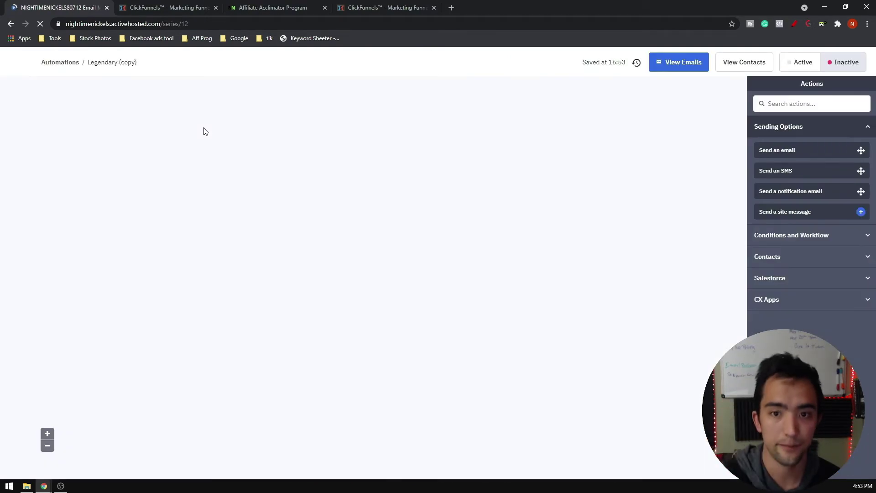
Step: Open Leg-F-4 and select its 15-day challenge link line
{"action": "scroll", "coordinate": [367, 190], "scroll_direction": "down", "scroll_amount": 5}
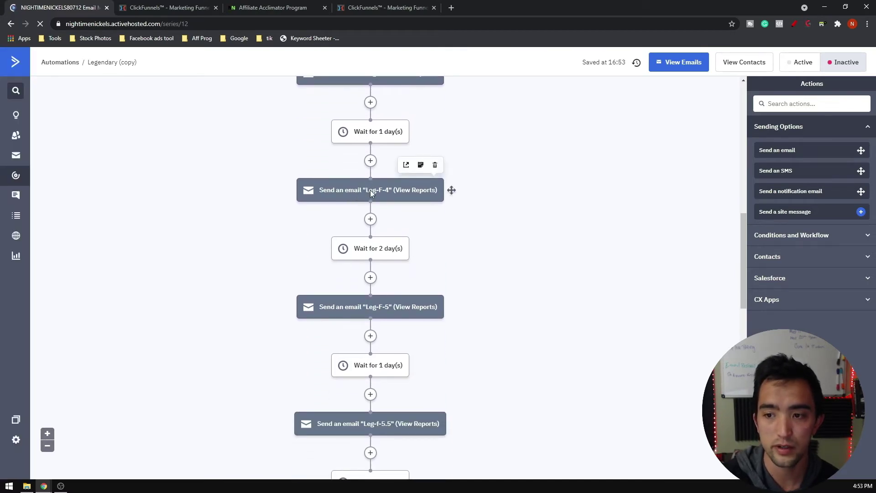
{"action": "left_click", "coordinate": [371, 190]}
{"action": "left_click", "coordinate": [318, 171]}
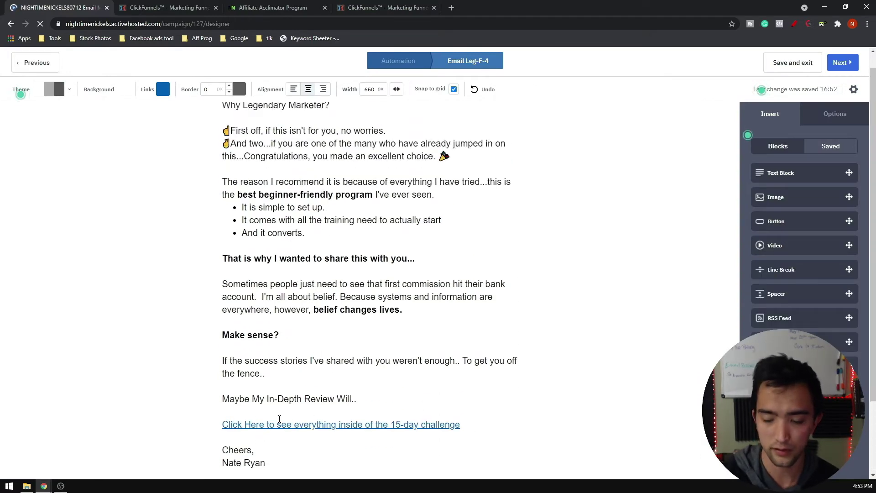
{"action": "left_click", "coordinate": [253, 399]}
{"action": "left_click_drag", "start_coordinate": [223, 424], "coordinate": [489, 423]}
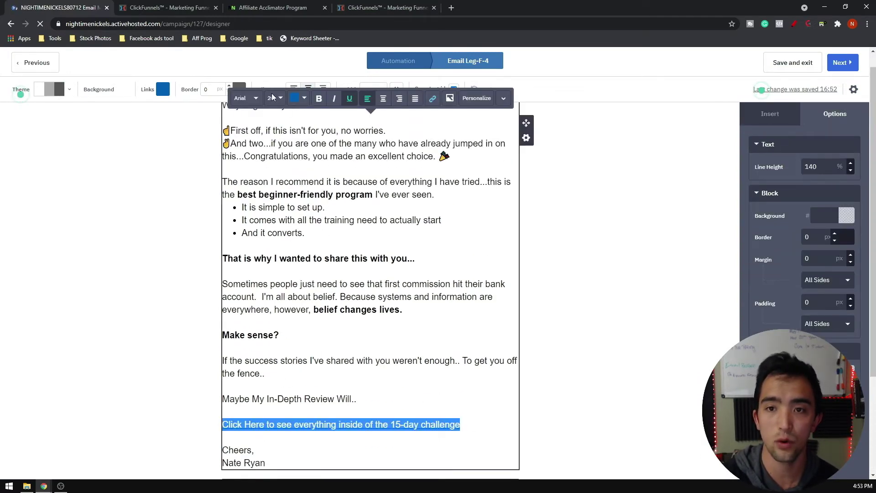
Step: Link the selected line to the copied 15 day rev step URL and save Leg-F-4
{"action": "left_click", "coordinate": [178, 7]}
{"action": "scroll", "coordinate": [235, 189], "scroll_direction": "down", "scroll_amount": 2}
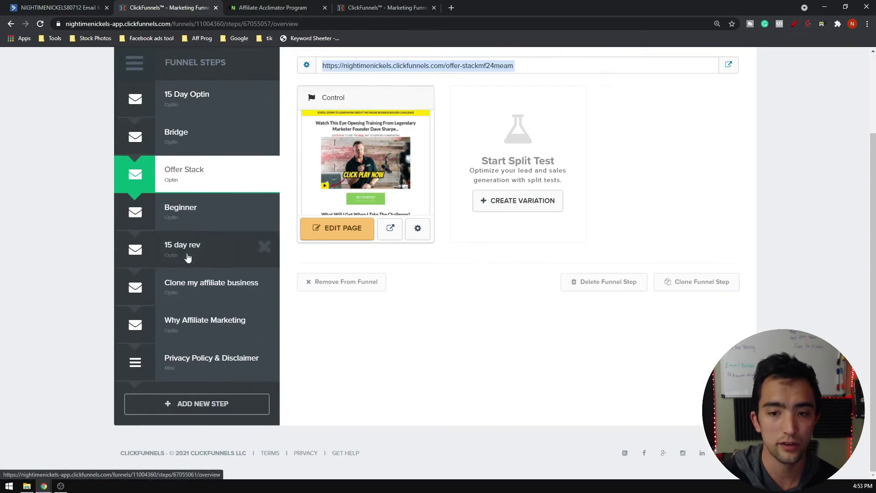
{"action": "left_click", "coordinate": [182, 254]}
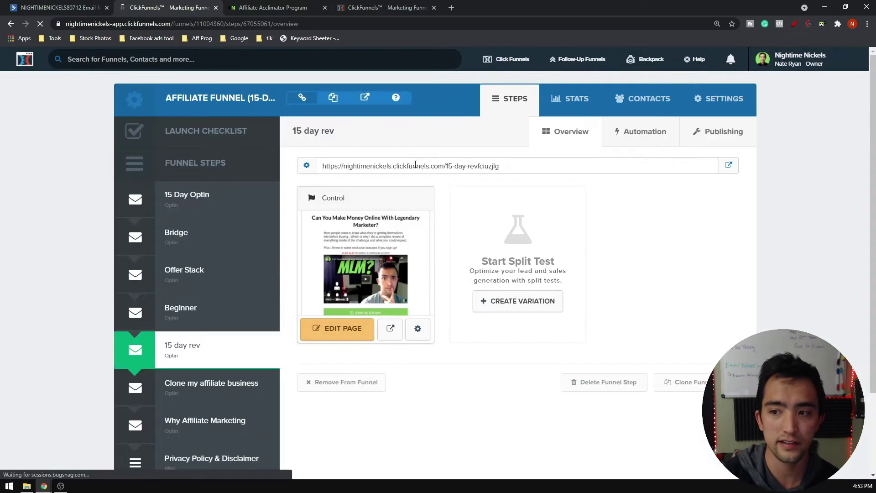
{"action": "triple_click", "coordinate": [415, 165]}
{"action": "left_click", "coordinate": [61, 8]}
{"action": "scroll", "coordinate": [378, 224], "scroll_direction": "down", "scroll_amount": 3}
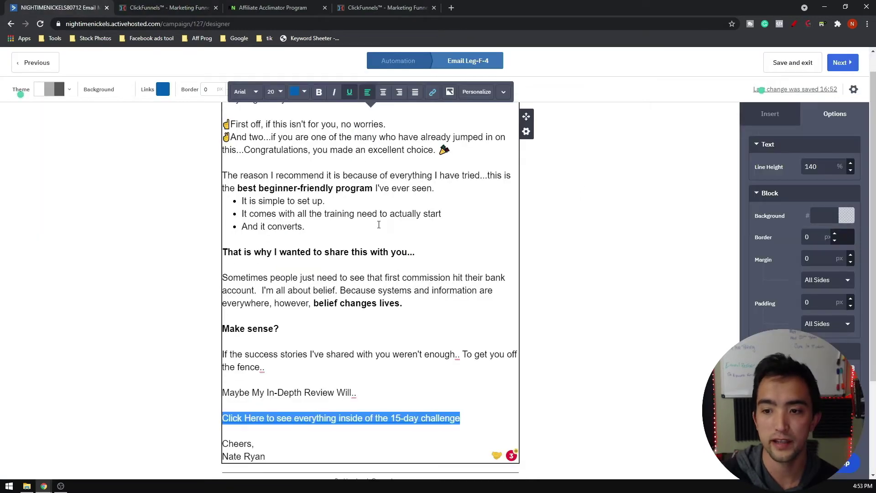
{"action": "left_click", "coordinate": [433, 99]}
{"action": "key", "text": "ctrl+v"}
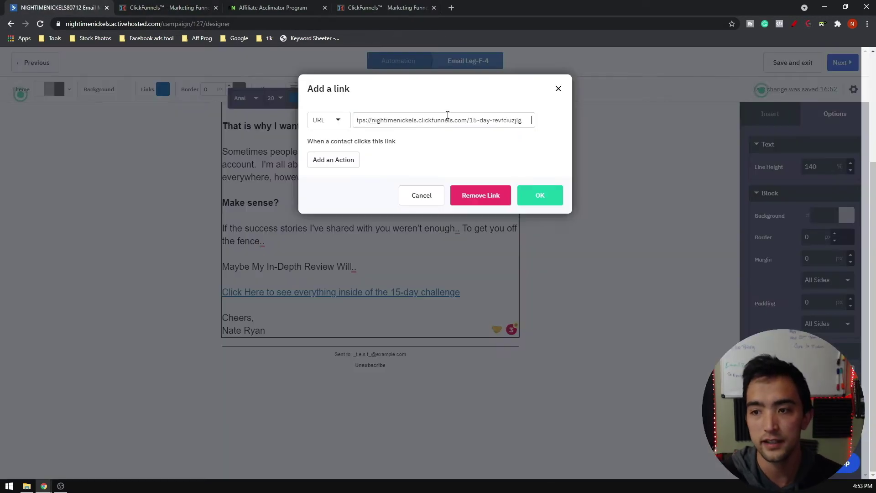
{"action": "left_click", "coordinate": [540, 194]}
{"action": "left_click", "coordinate": [796, 63]}
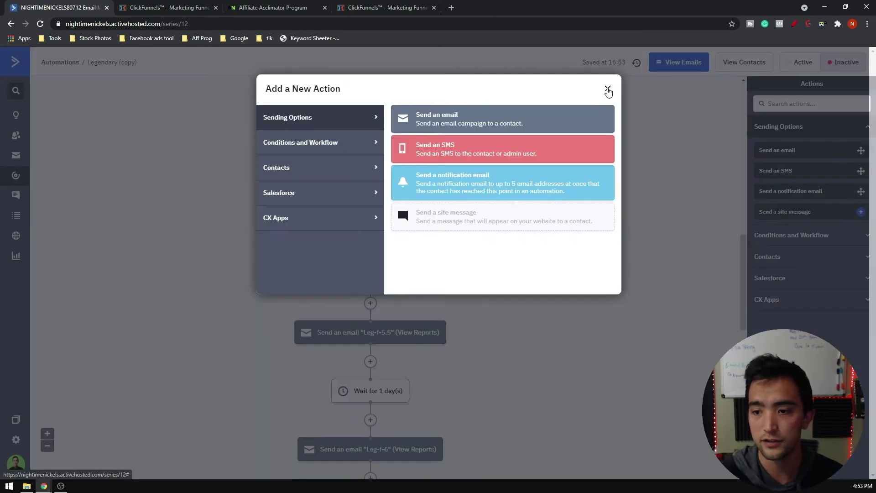
Step: Open the Leg-F-5 email and select its beginner-friendly link line
{"action": "left_click", "coordinate": [608, 90]}
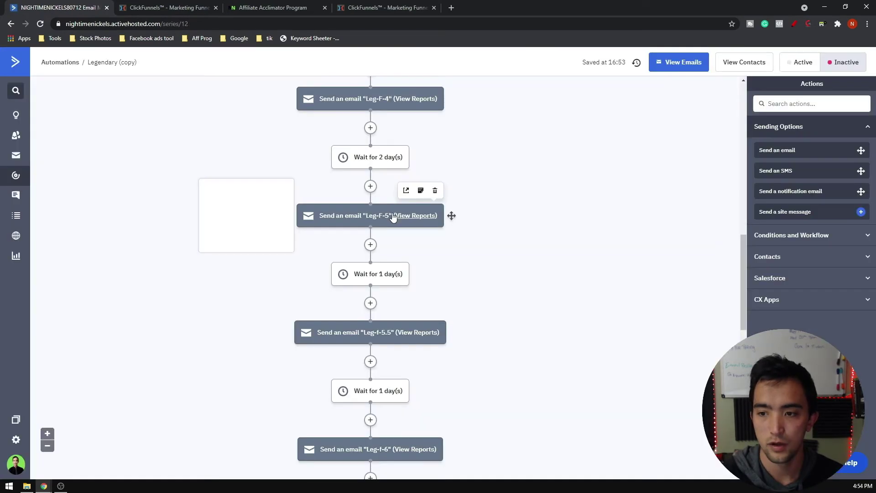
{"action": "left_click", "coordinate": [340, 216]}
{"action": "left_click", "coordinate": [306, 189]}
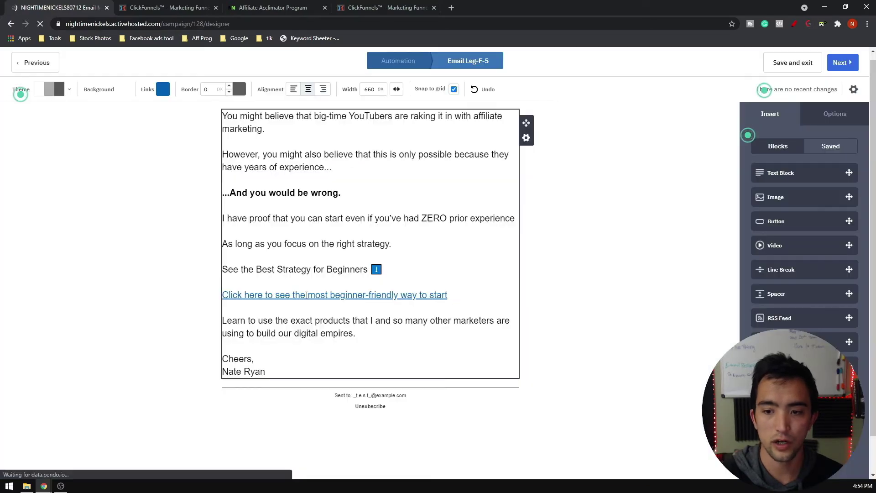
{"action": "left_click", "coordinate": [462, 294]}
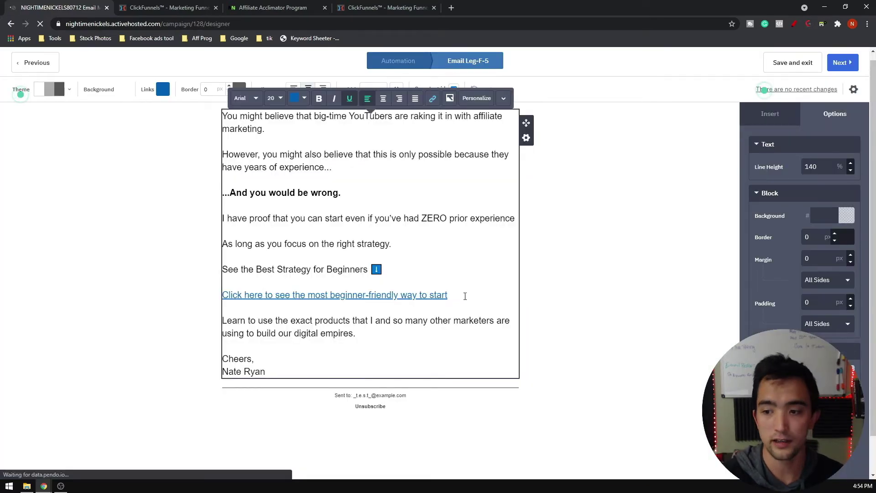
{"action": "left_click_drag", "start_coordinate": [463, 294], "coordinate": [223, 297]}
Step: Link the beginner-friendly line to the Beginner step's URL and save Leg-F-5
{"action": "left_click", "coordinate": [165, 13]}
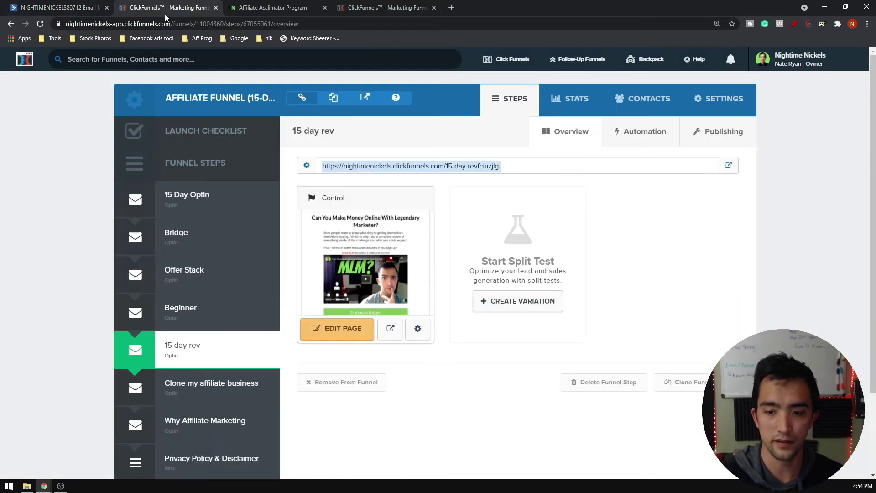
{"action": "scroll", "coordinate": [210, 203], "scroll_direction": "down", "scroll_amount": 2}
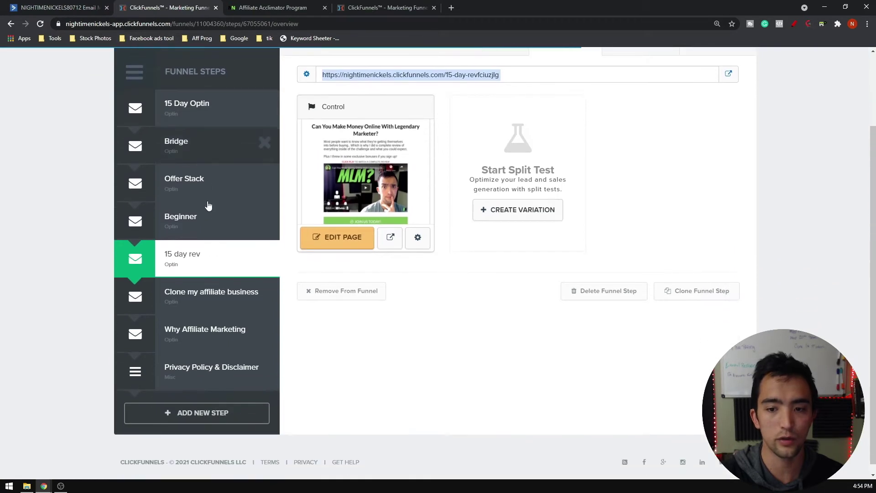
{"action": "left_click", "coordinate": [180, 218]}
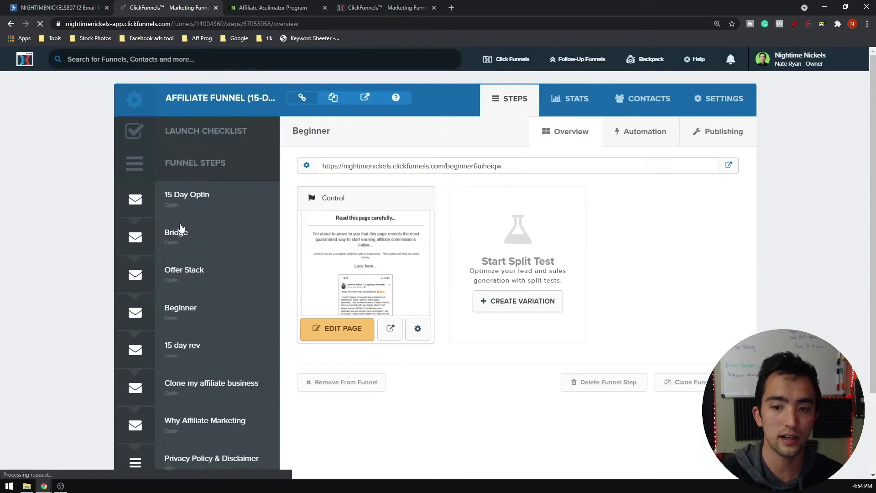
{"action": "triple_click", "coordinate": [392, 166]}
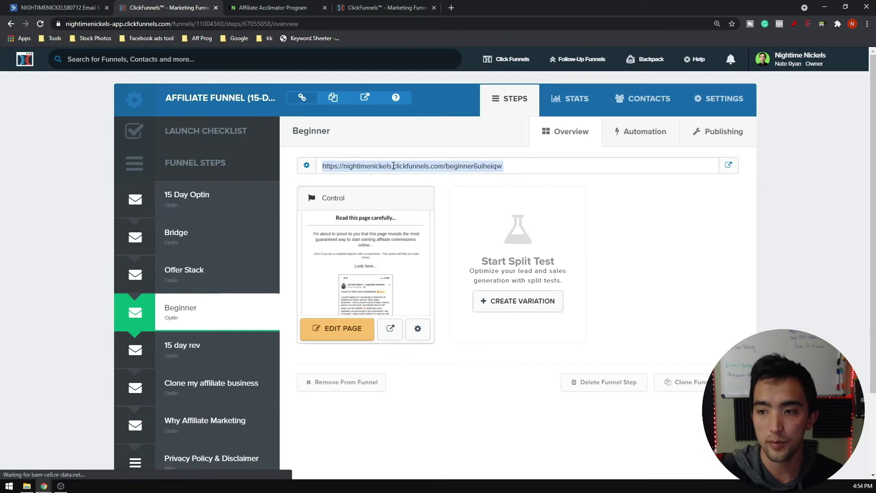
{"action": "left_click", "coordinate": [59, 10]}
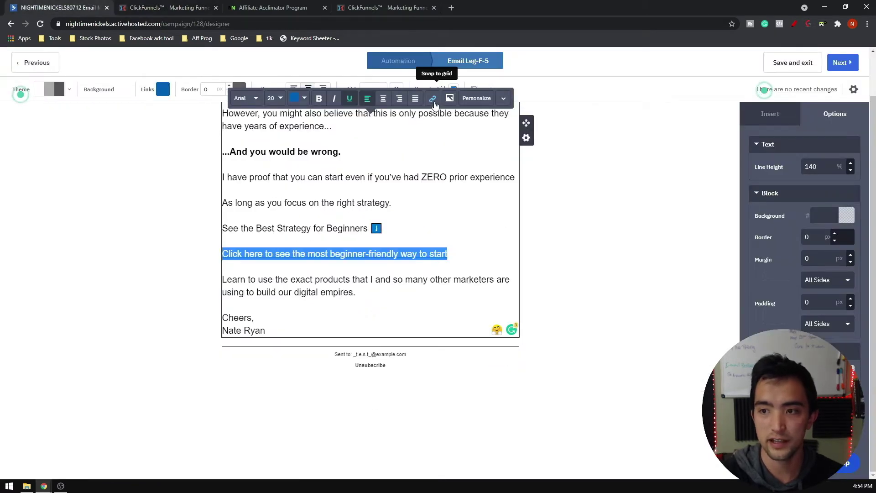
{"action": "left_click", "coordinate": [433, 98]}
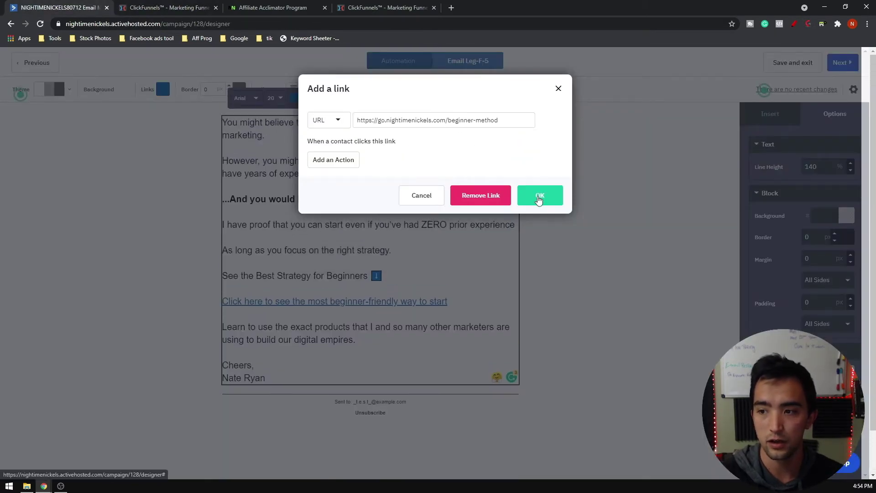
{"action": "left_click", "coordinate": [540, 195]}
{"action": "left_click", "coordinate": [817, 64]}
Step: Copy the Clone my affiliate business URL, check Leg-f-5.5's clone-my-business link, and save it
{"action": "scroll", "coordinate": [408, 196], "scroll_direction": "down", "scroll_amount": 2}
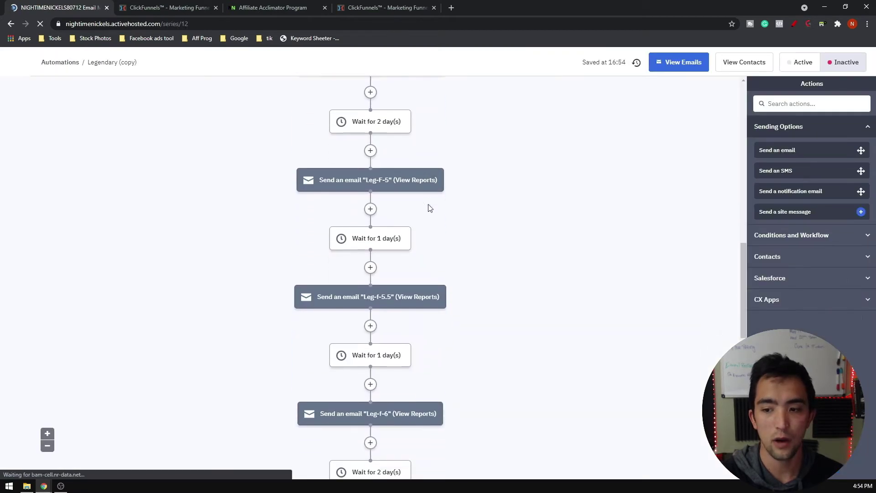
{"action": "right_click", "coordinate": [354, 288]}
{"action": "left_click", "coordinate": [338, 284]}
{"action": "left_click", "coordinate": [317, 267]}
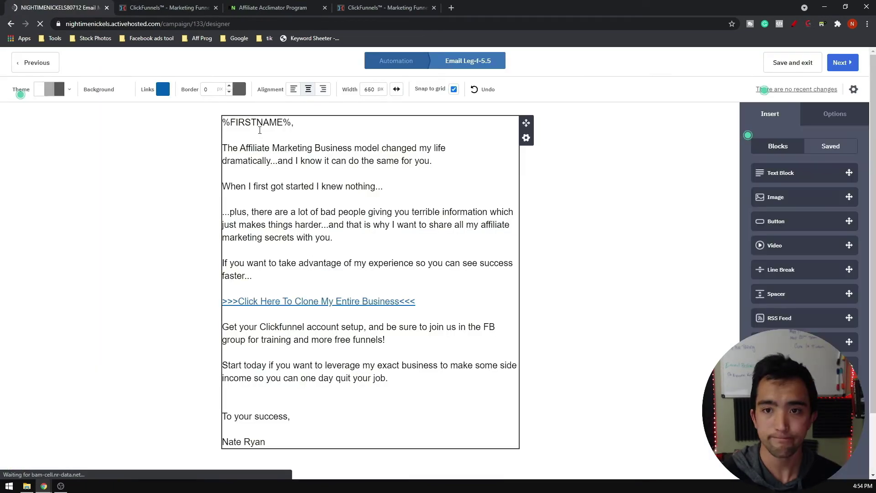
{"action": "left_click", "coordinate": [158, 7]}
{"action": "scroll", "coordinate": [215, 274], "scroll_direction": "down", "scroll_amount": 2}
{"action": "left_click", "coordinate": [203, 308]}
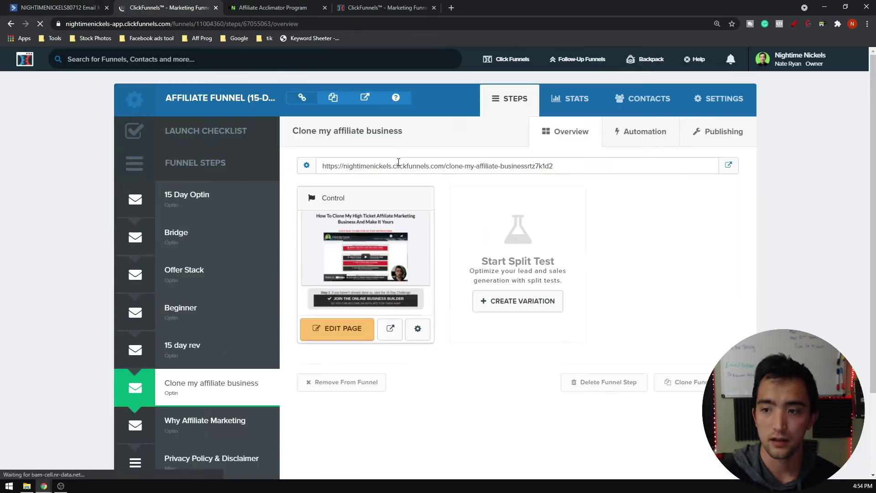
{"action": "double_click", "coordinate": [400, 166]}
{"action": "triple_click", "coordinate": [400, 164]}
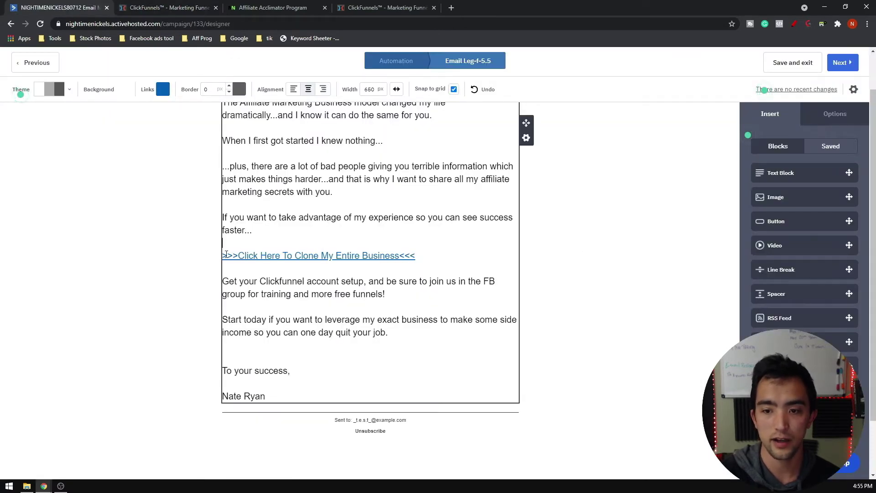
{"action": "left_click", "coordinate": [230, 255]}
{"action": "left_click", "coordinate": [559, 89]}
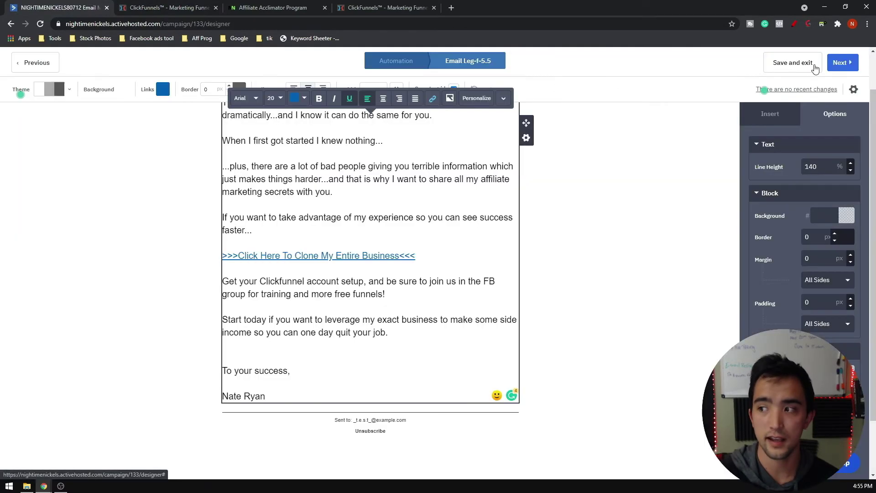
{"action": "left_click", "coordinate": [792, 64]}
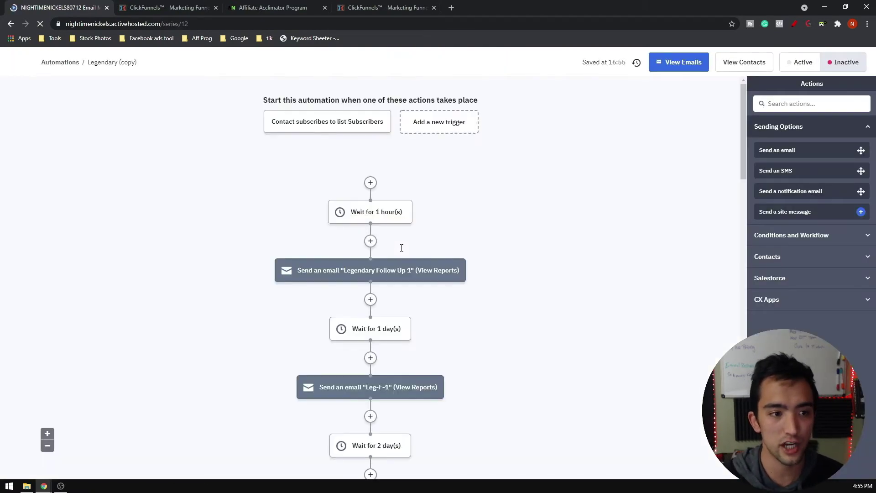
Step: Reload the funnel steps, open 15 Day Optin, and circle its page URL 15-day-optin9c5iu09r
{"action": "key", "text": "ctrl+Tab"}
{"action": "scroll", "coordinate": [189, 319], "scroll_direction": "down", "scroll_amount": 1}
{"action": "scroll", "coordinate": [190, 274], "scroll_direction": "up", "scroll_amount": 1}
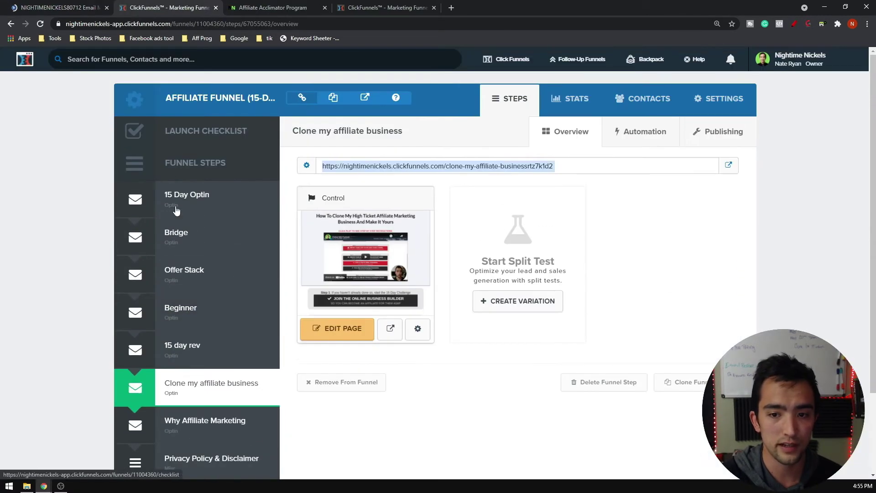
{"action": "scroll", "coordinate": [191, 204], "scroll_direction": "down", "scroll_amount": 2}
{"action": "scroll", "coordinate": [190, 204], "scroll_direction": "down", "scroll_amount": 1}
{"action": "key", "text": "F5"}
{"action": "scroll", "coordinate": [329, 168], "scroll_direction": "up", "scroll_amount": 3}
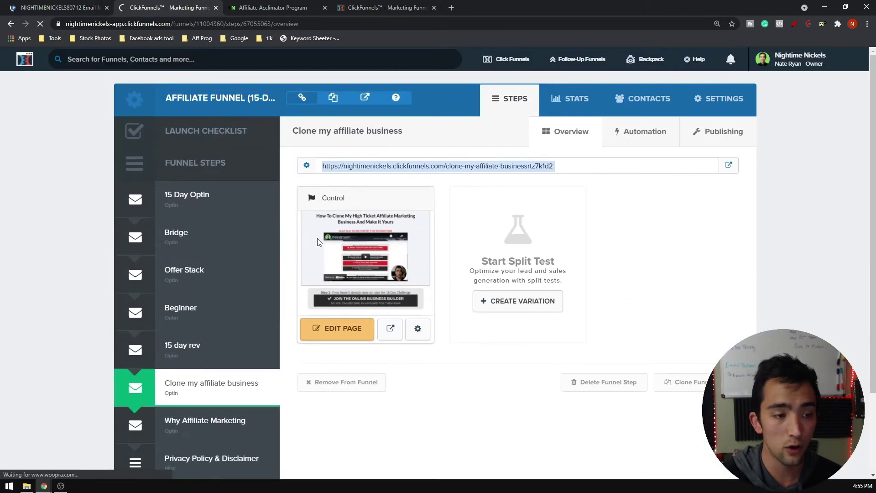
{"action": "scroll", "coordinate": [214, 230], "scroll_direction": "down", "scroll_amount": 1}
{"action": "left_click", "coordinate": [208, 322]}
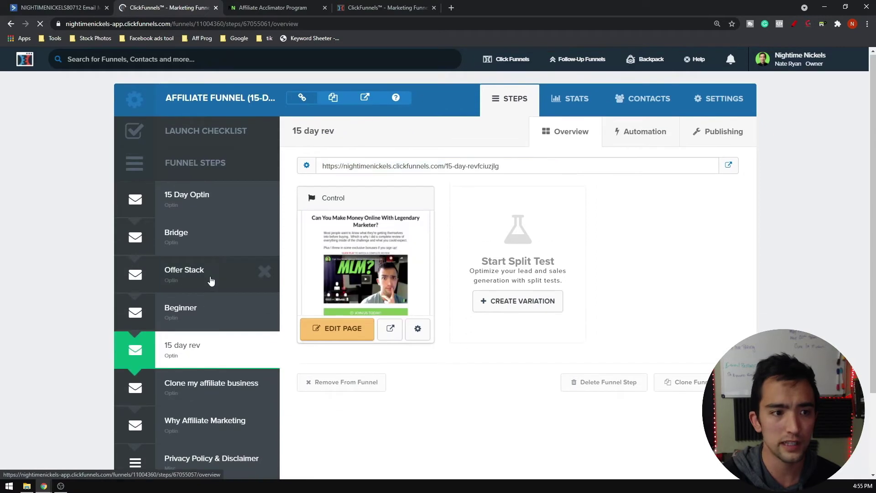
{"action": "left_click", "coordinate": [196, 197]}
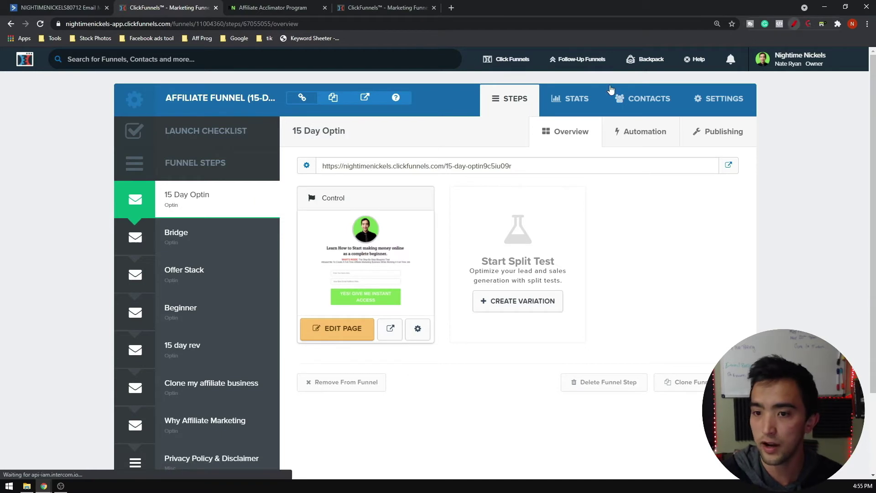
{"action": "mouse_move", "coordinate": [147, 174]}
{"action": "left_mouse_down"}
{"action": "mouse_move", "coordinate": [78, 183]}
{"action": "mouse_move", "coordinate": [313, 221]}
{"action": "mouse_move", "coordinate": [137, 176]}
{"action": "left_mouse_up"}
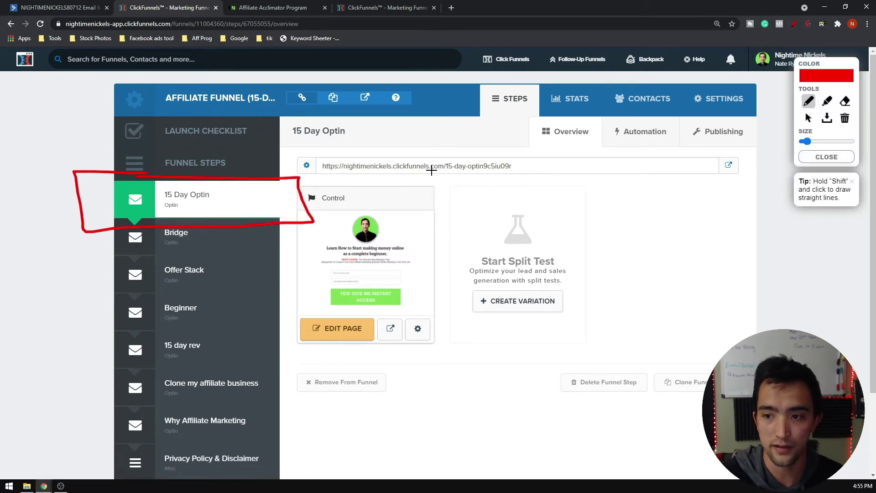
{"action": "mouse_move", "coordinate": [529, 167]}
{"action": "left_mouse_down"}
{"action": "mouse_move", "coordinate": [426, 157]}
{"action": "mouse_move", "coordinate": [296, 193]}
{"action": "mouse_move", "coordinate": [503, 152]}
{"action": "left_mouse_up"}
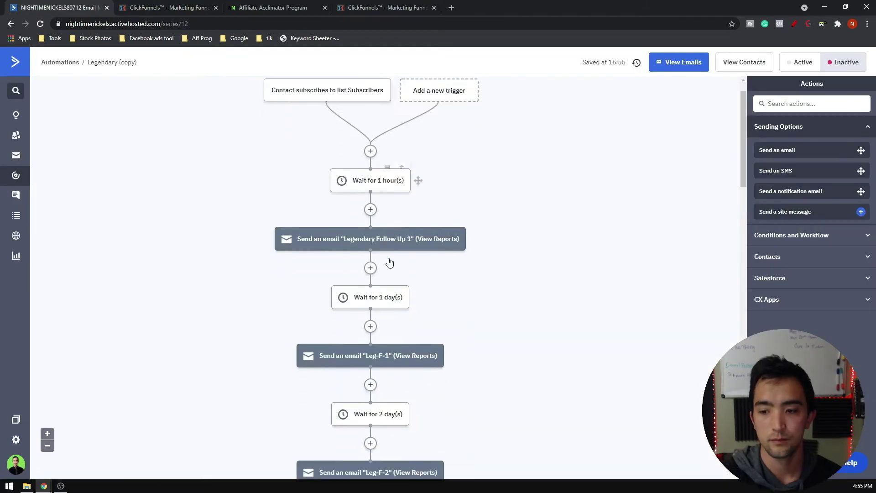
{"action": "scroll", "coordinate": [389, 260], "scroll_direction": "down", "scroll_amount": 16}
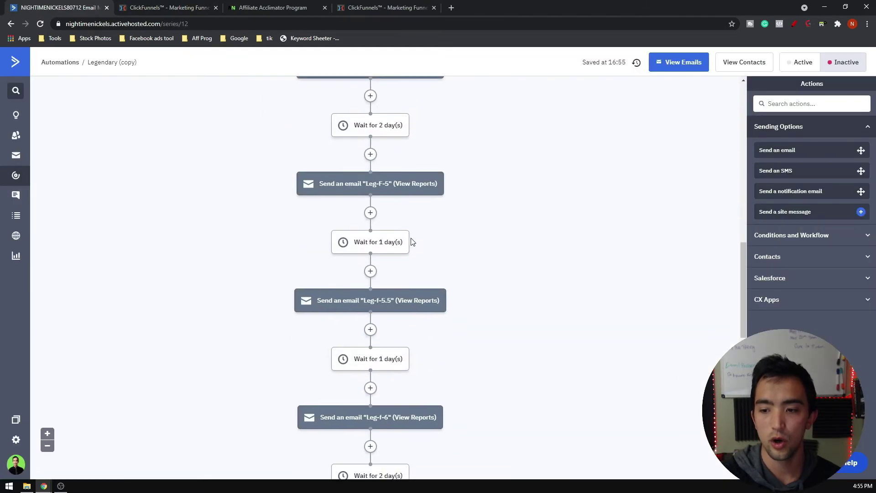
{"action": "mouse_move", "coordinate": [378, 226]}
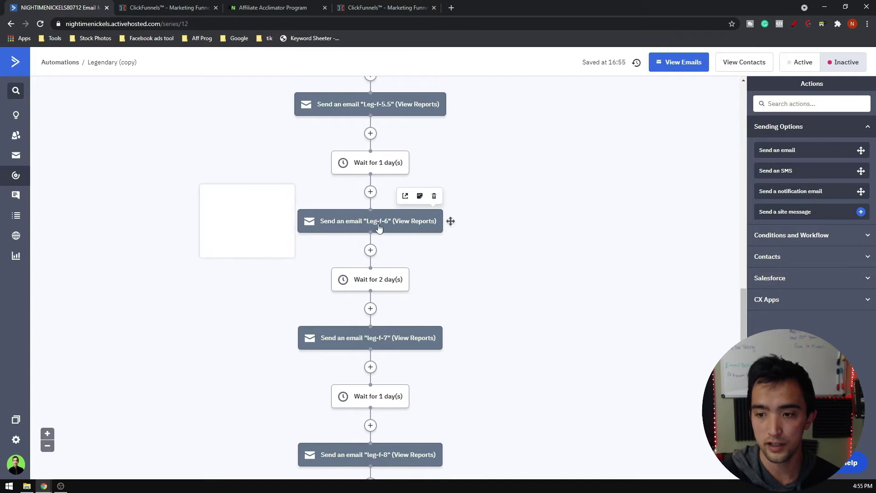
{"action": "left_click", "coordinate": [350, 221]}
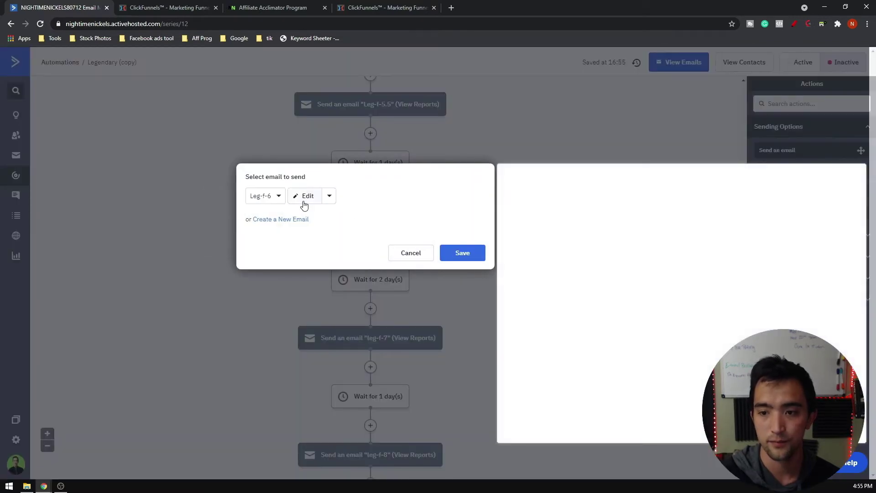
{"action": "left_click", "coordinate": [304, 200]}
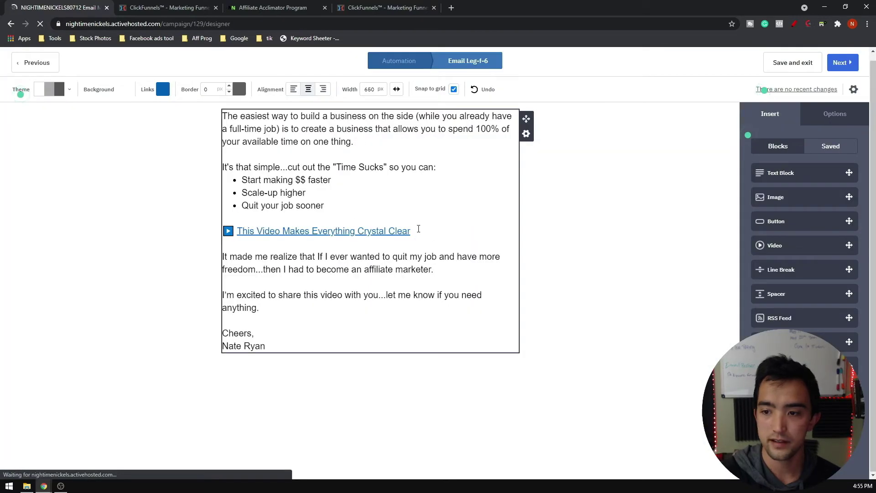
{"action": "triple_click", "coordinate": [241, 230]}
{"action": "left_click", "coordinate": [433, 98]}
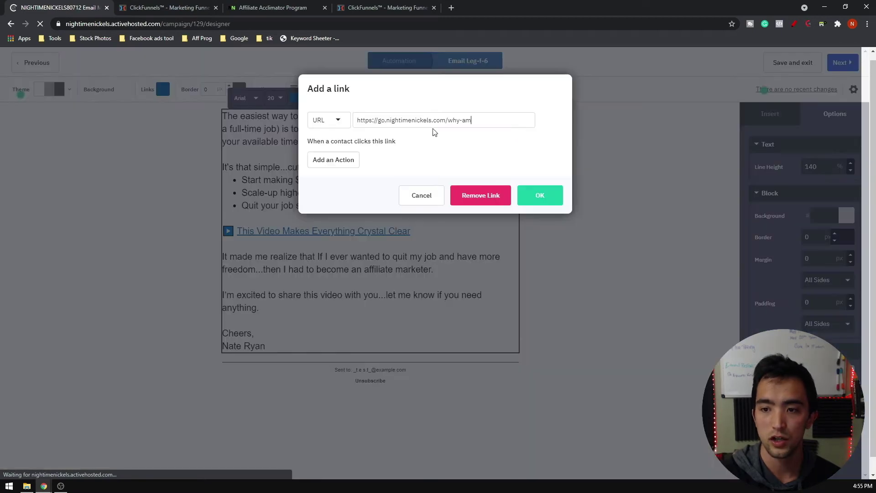
{"action": "left_click", "coordinate": [169, 8]}
{"action": "scroll", "coordinate": [386, 316], "scroll_direction": "down", "scroll_amount": 3}
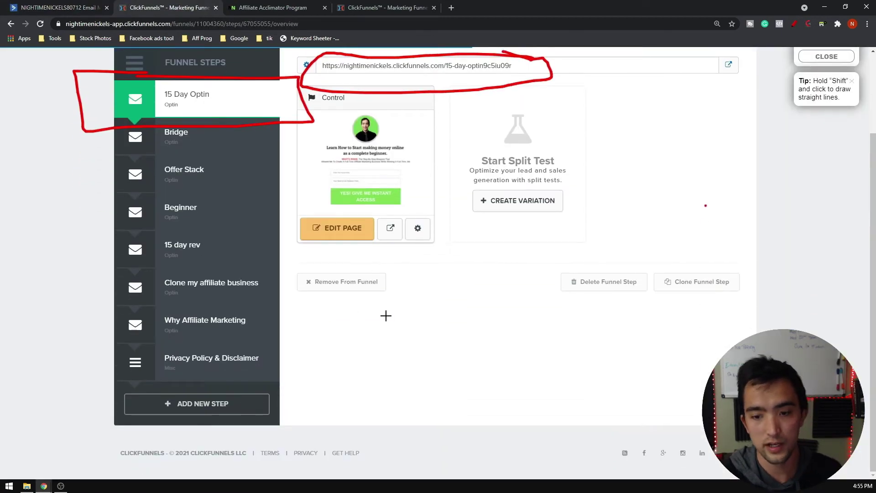
{"action": "key", "text": "Escape"}
{"action": "left_click", "coordinate": [206, 331]}
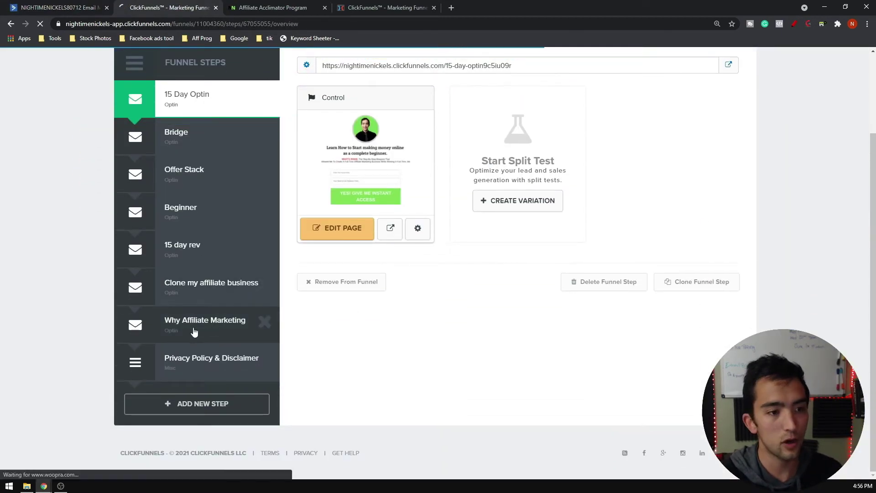
{"action": "double_click", "coordinate": [452, 164]}
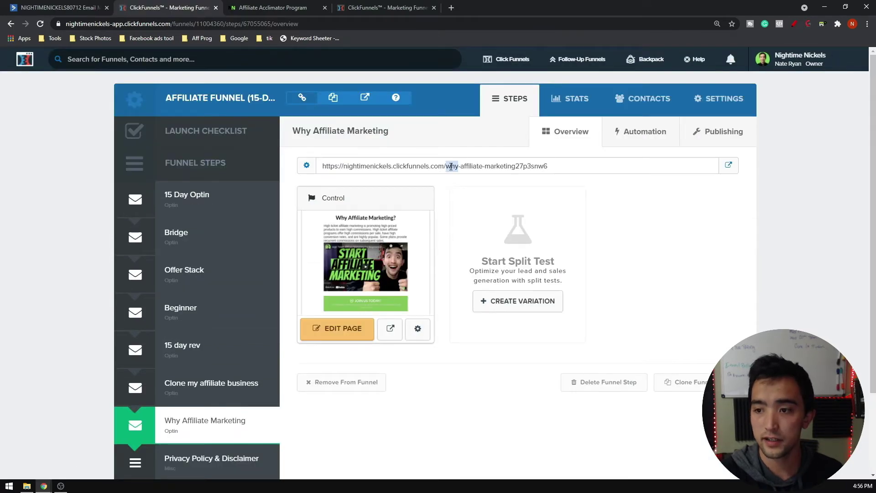
{"action": "key", "text": "ctrl+1"}
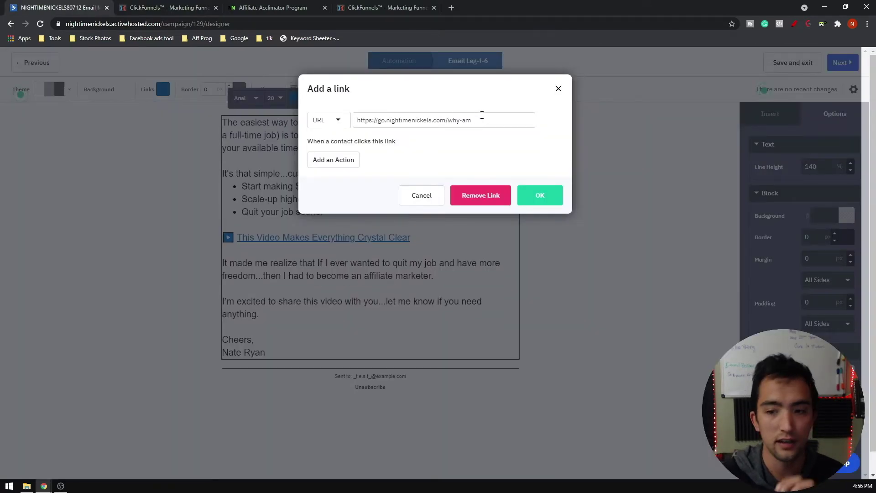
{"action": "left_click", "coordinate": [559, 89]}
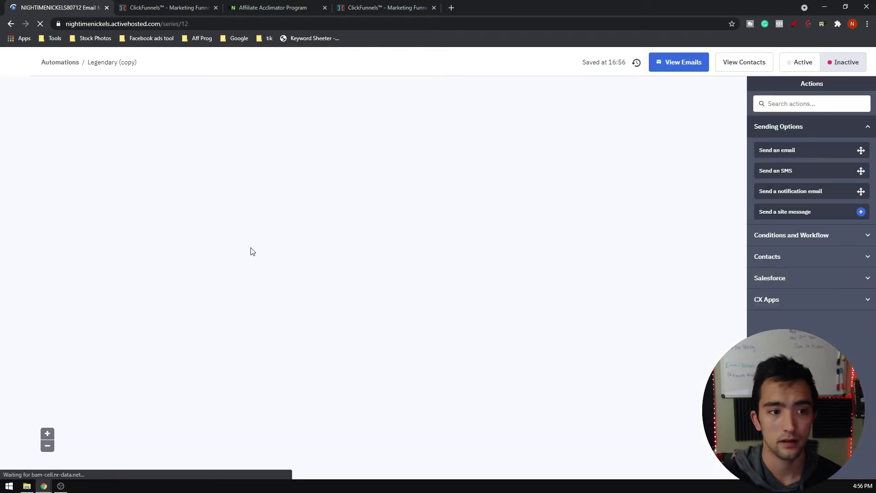
{"action": "scroll", "coordinate": [254, 247], "scroll_direction": "down", "scroll_amount": 10}
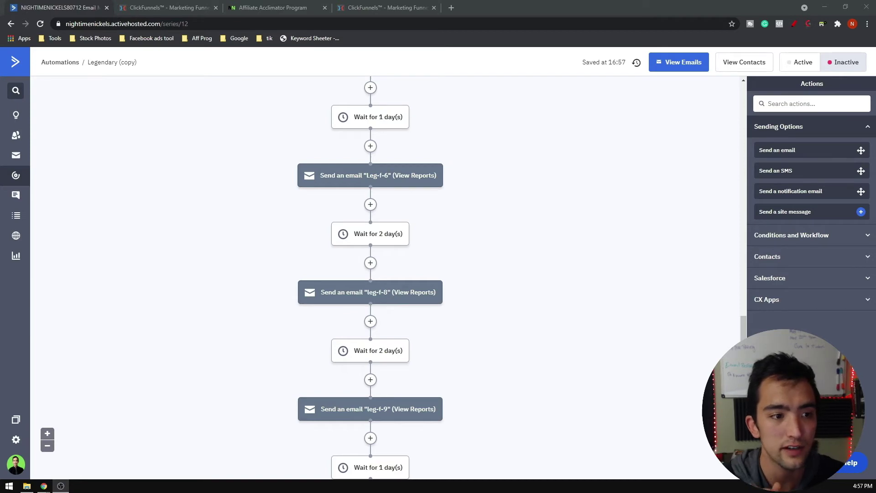
Step: Copy the Offer Stack step's page URL from the affiliate funnel in ClickFunnels
{"action": "scroll", "coordinate": [365, 201], "scroll_direction": "down", "scroll_amount": 2}
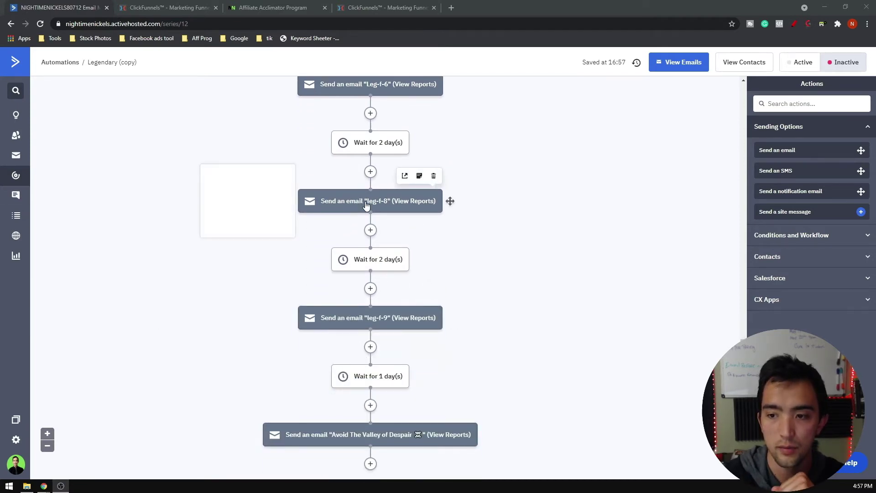
{"action": "left_click", "coordinate": [365, 201]}
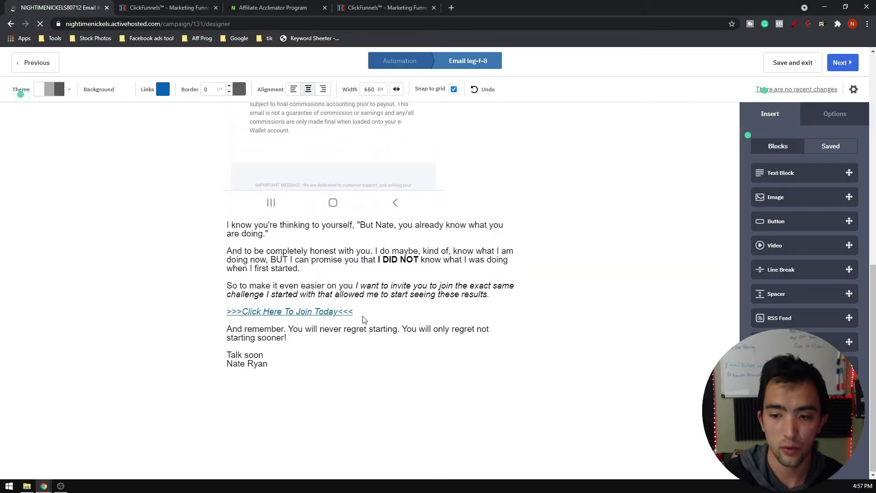
{"action": "left_click", "coordinate": [169, 7]}
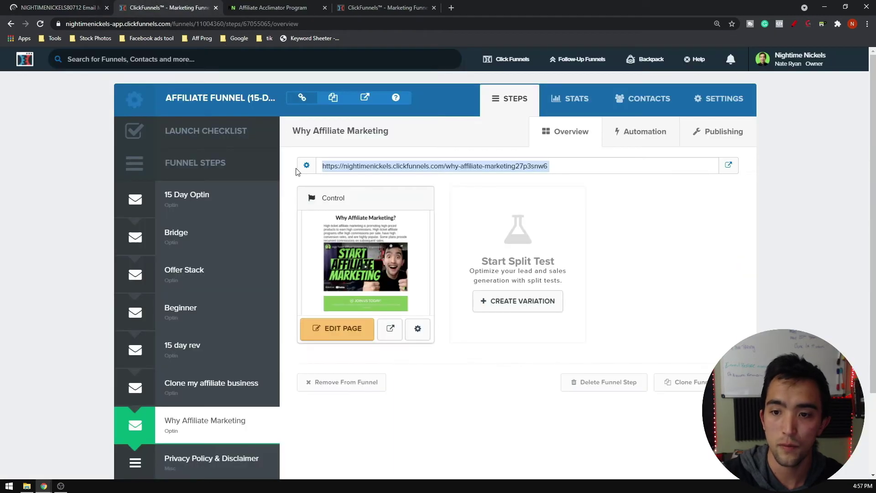
{"action": "scroll", "coordinate": [170, 262], "scroll_direction": "down", "scroll_amount": 2}
{"action": "left_click", "coordinate": [170, 261]}
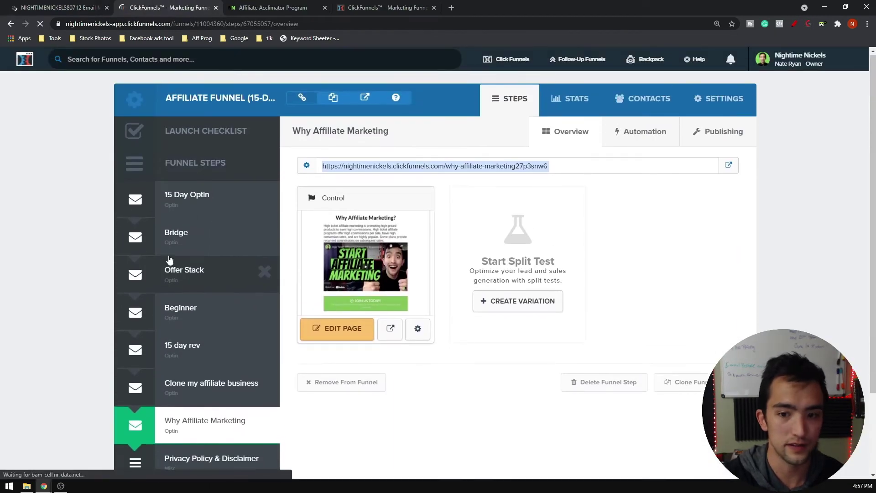
{"action": "left_click", "coordinate": [178, 277]}
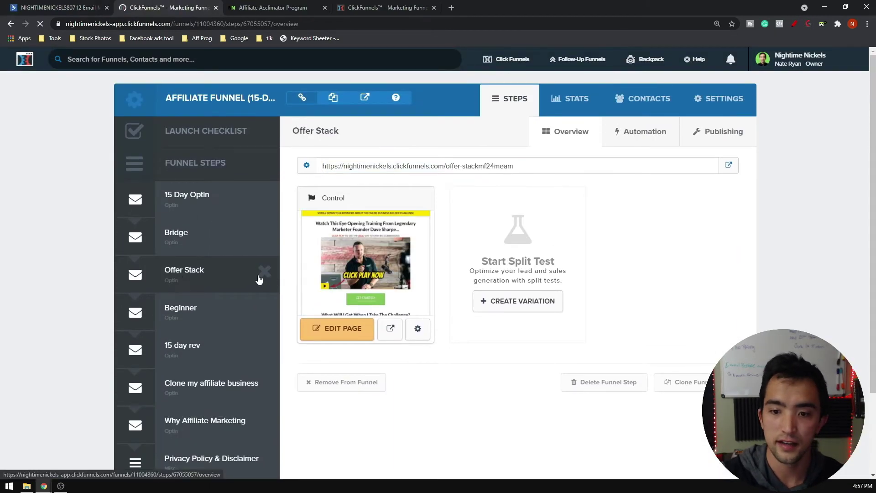
{"action": "triple_click", "coordinate": [434, 163]}
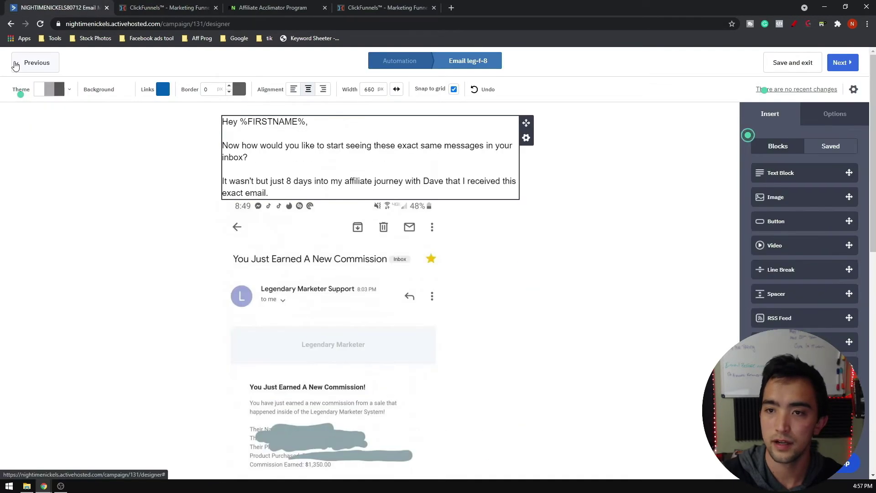
Step: Select the leg-f-9 email's 'Click Here To Start Your Journey' link to change its target
{"action": "left_click", "coordinate": [17, 63]}
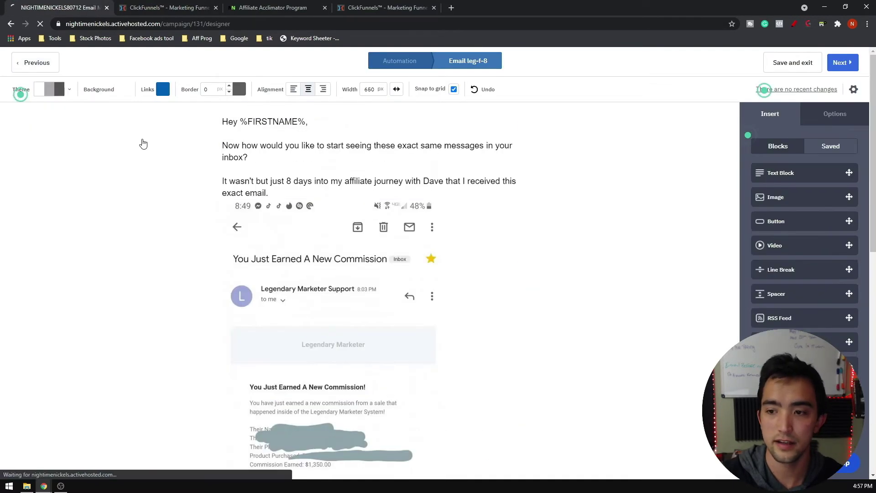
{"action": "scroll", "coordinate": [374, 182], "scroll_direction": "down", "scroll_amount": 1}
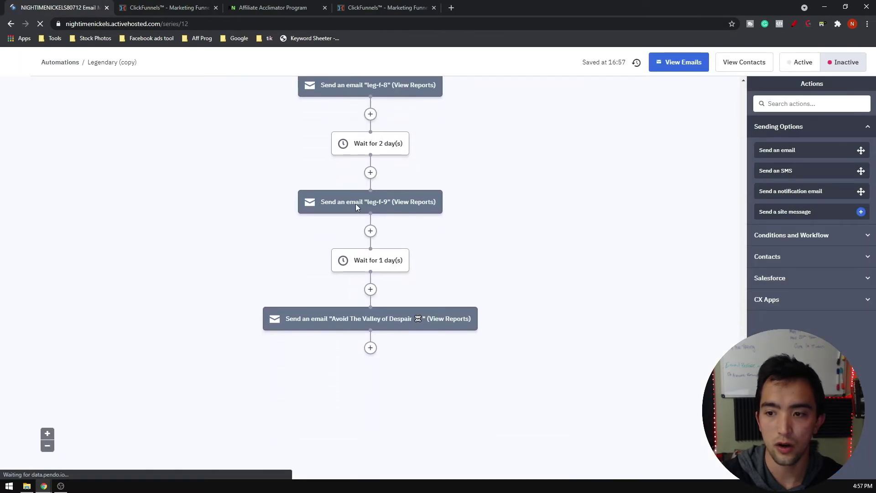
{"action": "left_click", "coordinate": [382, 236]}
{"action": "left_click", "coordinate": [303, 223]}
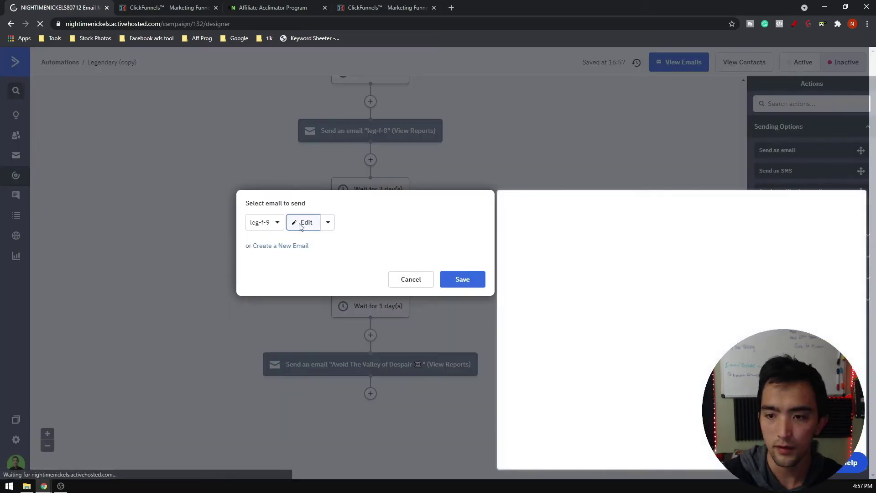
{"action": "scroll", "coordinate": [337, 240], "scroll_direction": "down", "scroll_amount": 2}
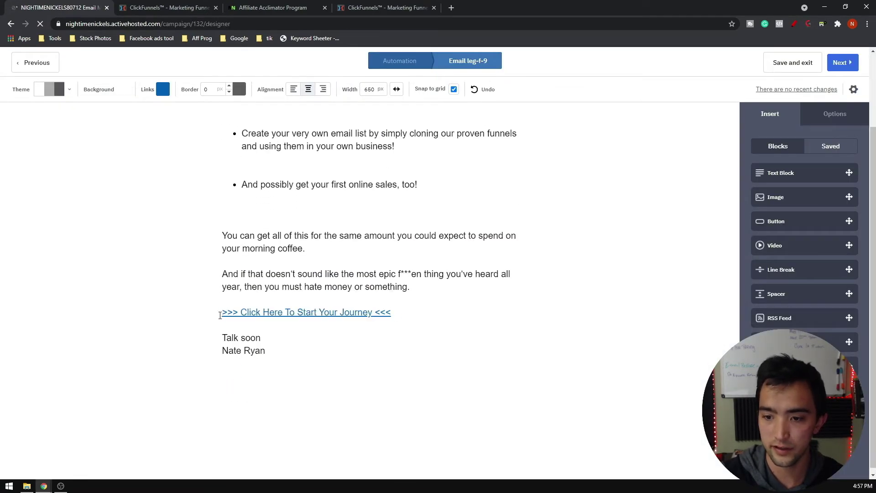
{"action": "left_click", "coordinate": [220, 314]}
{"action": "left_click", "coordinate": [408, 309]}
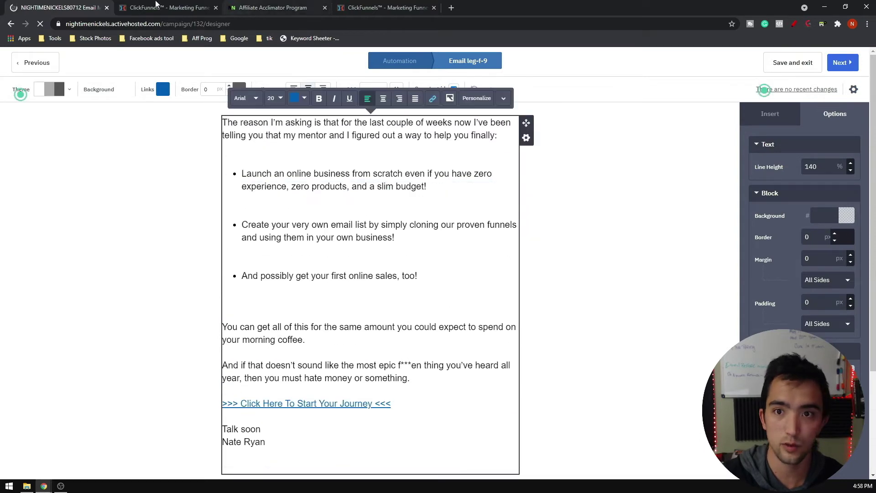
Step: Link the 'Click Here Now' text to the Offer Stack URL and save the email
{"action": "left_click", "coordinate": [155, 6]}
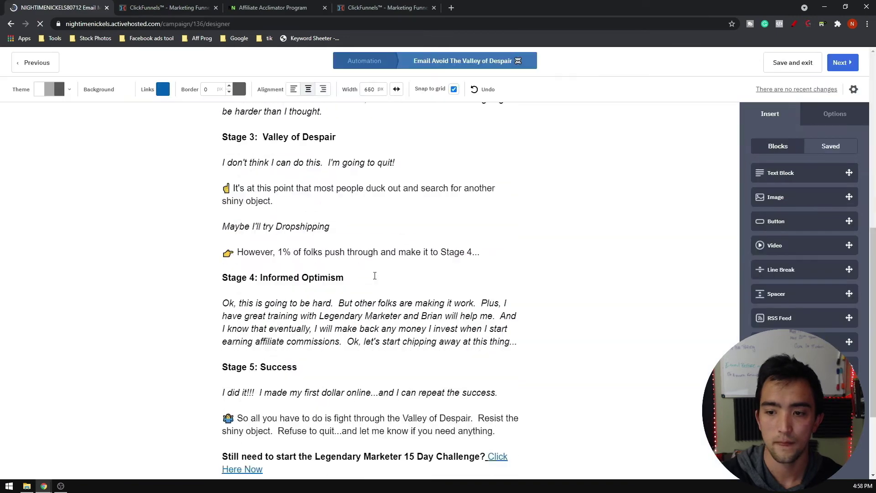
{"action": "left_click_drag", "start_coordinate": [280, 352], "coordinate": [489, 333]}
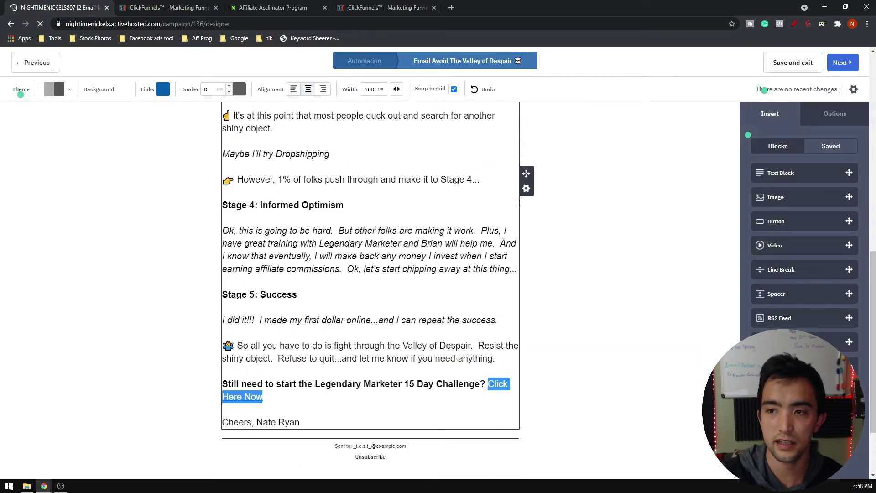
{"action": "left_click", "coordinate": [159, 7]}
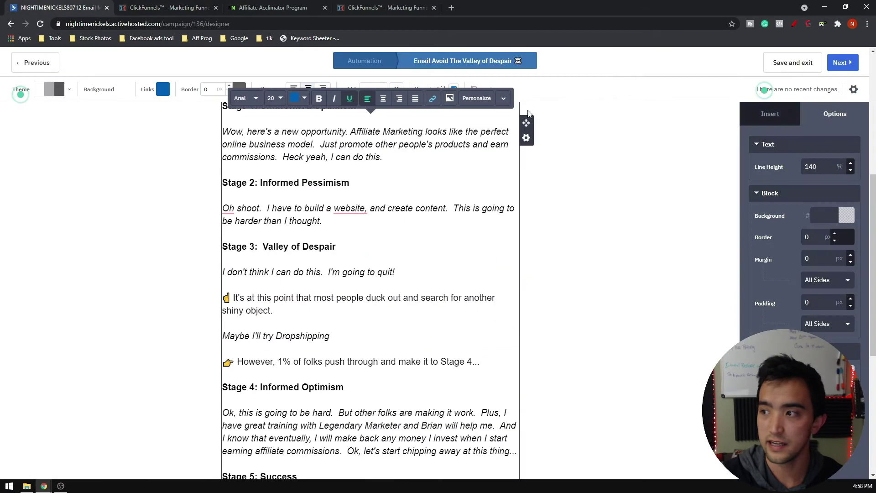
{"action": "left_click", "coordinate": [776, 62]}
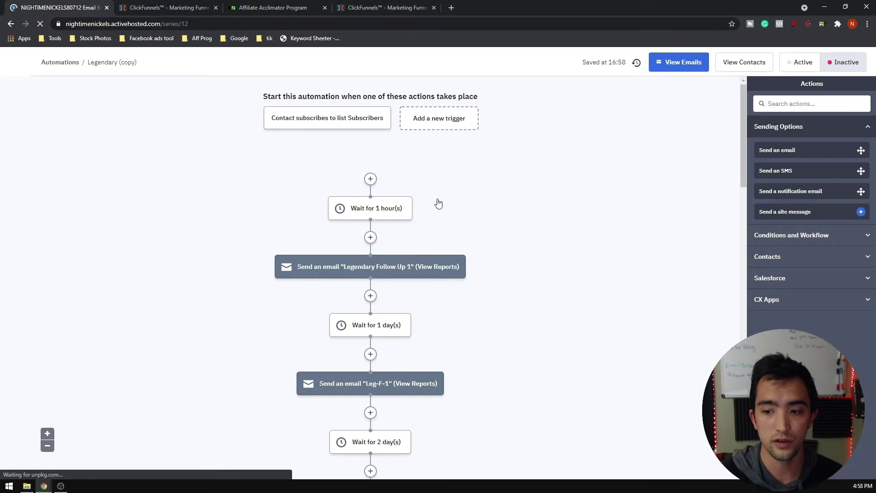
Step: Circle the automation's two triggers in red and cross out the Wait for 1 hour(s) step
{"action": "left_click", "coordinate": [795, 24]}
{"action": "mouse_move", "coordinate": [333, 97]}
{"action": "left_mouse_down"}
{"action": "mouse_move", "coordinate": [258, 174]}
{"action": "mouse_move", "coordinate": [518, 114]}
{"action": "mouse_move", "coordinate": [220, 99]}
{"action": "left_mouse_up"}
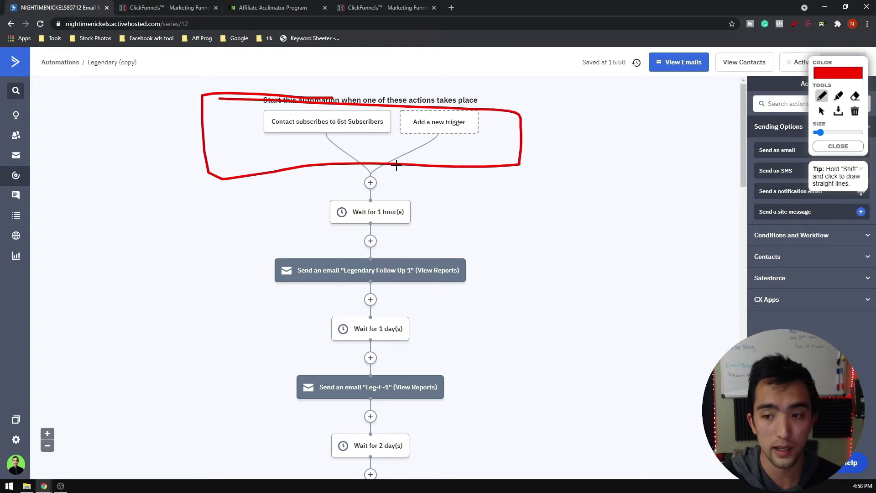
{"action": "left_click_drag", "start_coordinate": [452, 190], "coordinate": [309, 223]}
{"action": "left_click_drag", "start_coordinate": [348, 192], "coordinate": [458, 228]}
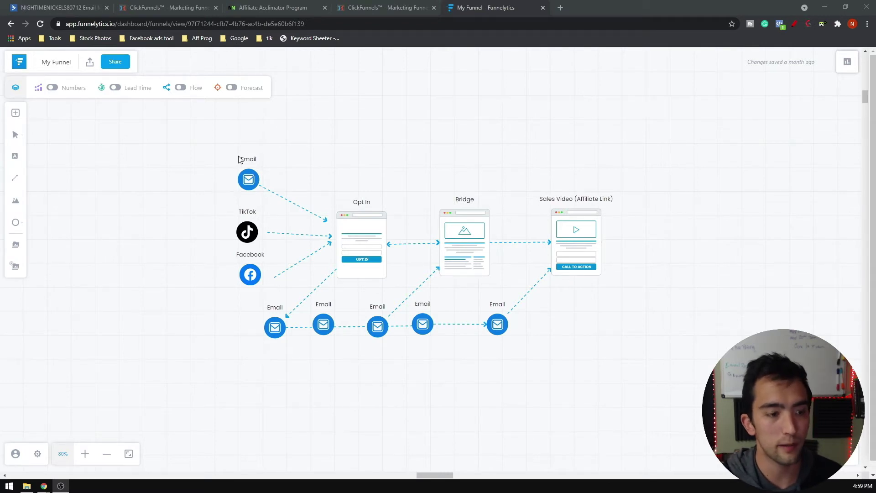
Step: Circle Opt In, trace the email sequence, box Sales Video (Affiliate Link) in red, then clear it
{"action": "left_click", "coordinate": [794, 23]}
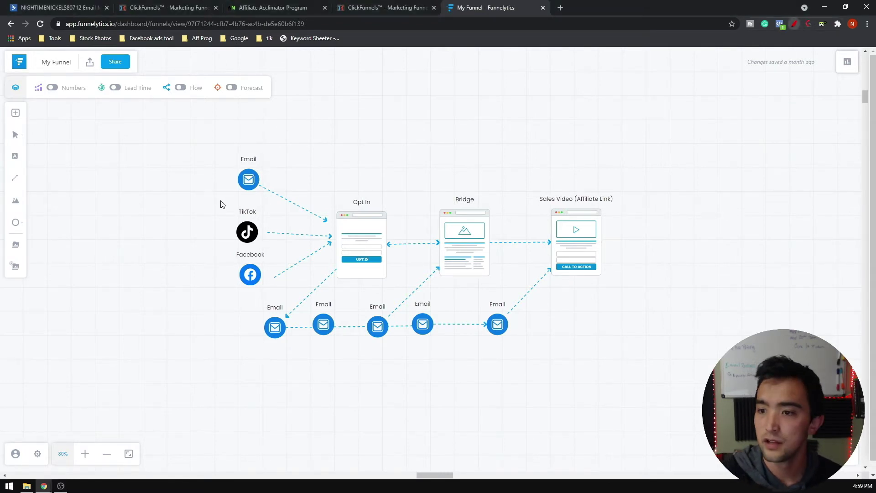
{"action": "mouse_move", "coordinate": [340, 193]}
{"action": "left_mouse_down"}
{"action": "mouse_move", "coordinate": [323, 276]}
{"action": "mouse_move", "coordinate": [407, 254]}
{"action": "mouse_move", "coordinate": [384, 188]}
{"action": "left_mouse_up"}
{"action": "mouse_move", "coordinate": [274, 328]}
{"action": "left_mouse_down"}
{"action": "mouse_move", "coordinate": [332, 336]}
{"action": "mouse_move", "coordinate": [489, 330]}
{"action": "mouse_move", "coordinate": [627, 260]}
{"action": "left_mouse_up"}
{"action": "mouse_move", "coordinate": [644, 172]}
{"action": "left_mouse_down"}
{"action": "mouse_move", "coordinate": [520, 284]}
{"action": "mouse_move", "coordinate": [661, 193]}
{"action": "mouse_move", "coordinate": [586, 178]}
{"action": "left_mouse_up"}
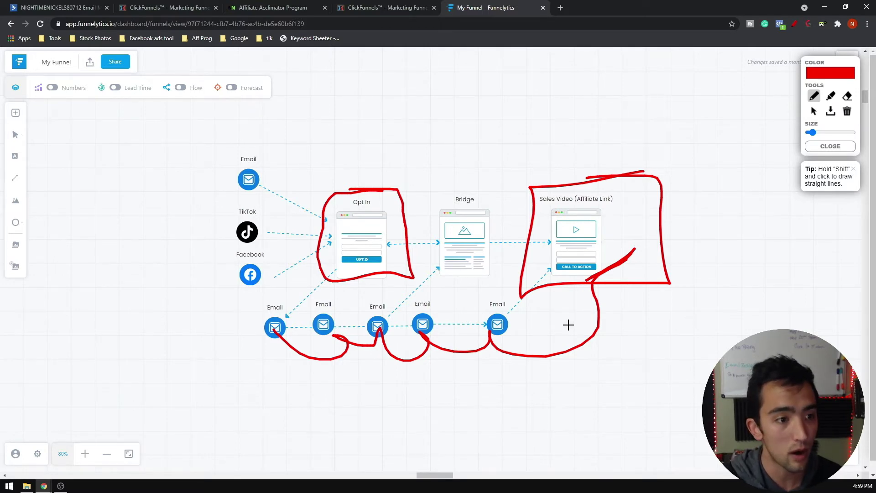
{"action": "key", "text": "Escape"}
{"action": "scroll", "coordinate": [601, 369], "scroll_direction": "up", "scroll_amount": 1}
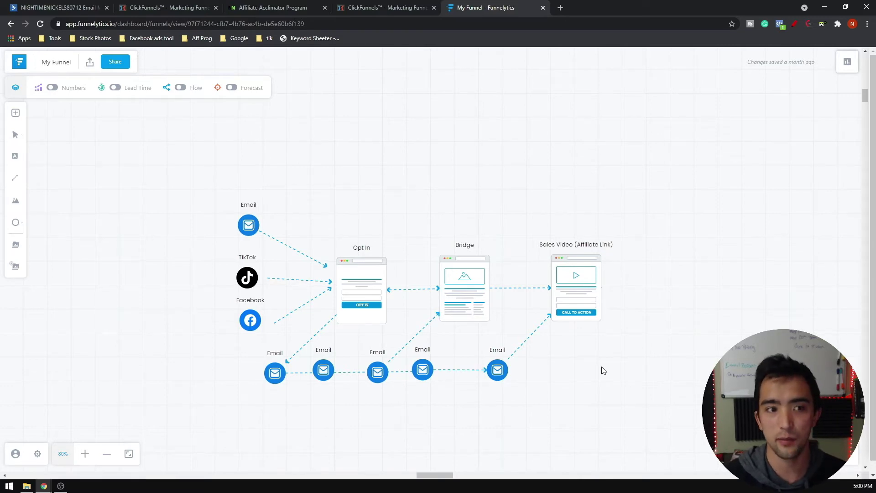
Step: Remove the red markings from the Legendary (copy) automation and scroll through its email sequence
{"action": "left_click", "coordinate": [385, 7]}
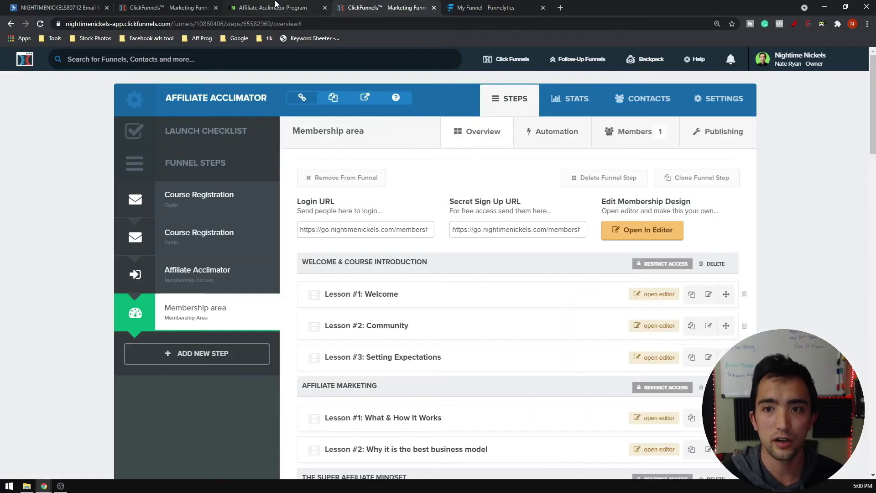
{"action": "left_click", "coordinate": [274, 7]}
{"action": "left_click", "coordinate": [59, 7]}
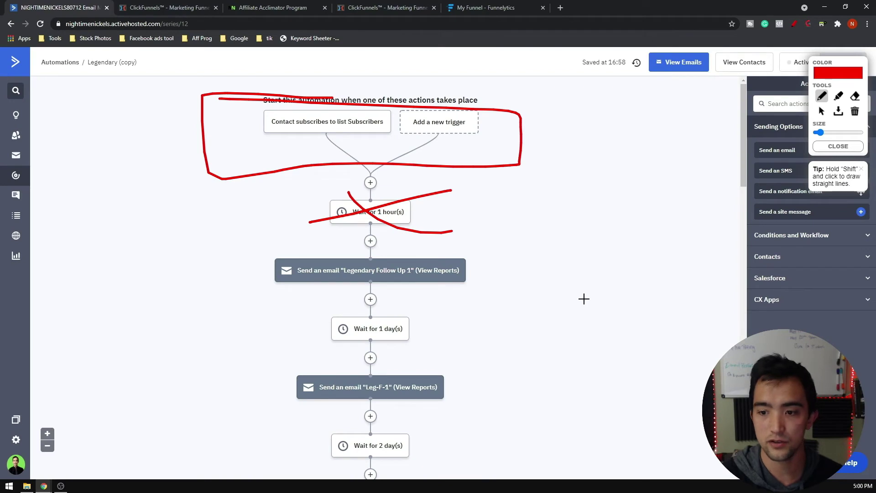
{"action": "left_click", "coordinate": [838, 146]}
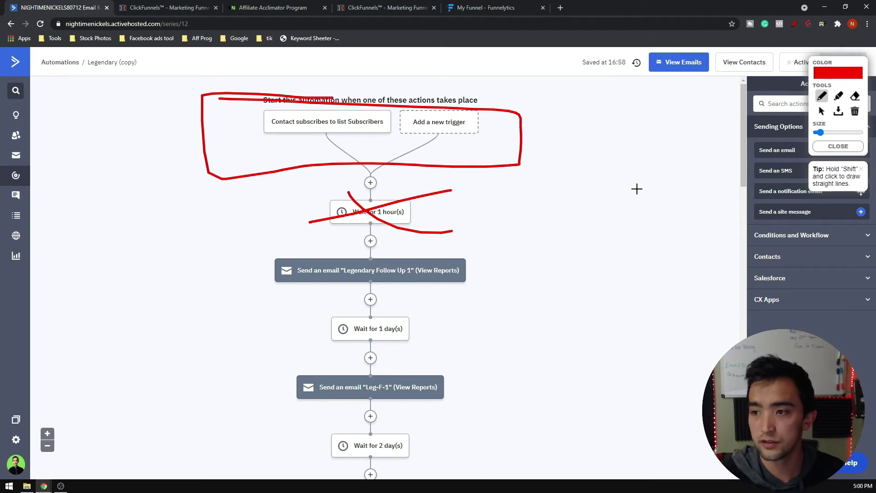
{"action": "scroll", "coordinate": [452, 190], "scroll_direction": "down", "scroll_amount": 15}
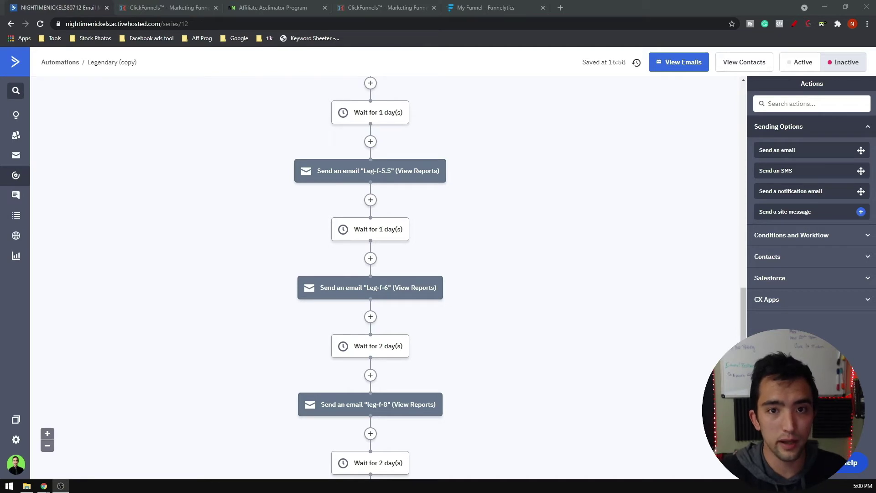
{"action": "scroll", "coordinate": [388, 274], "scroll_direction": "up", "scroll_amount": 5}
{"action": "left_click", "coordinate": [205, 4]}
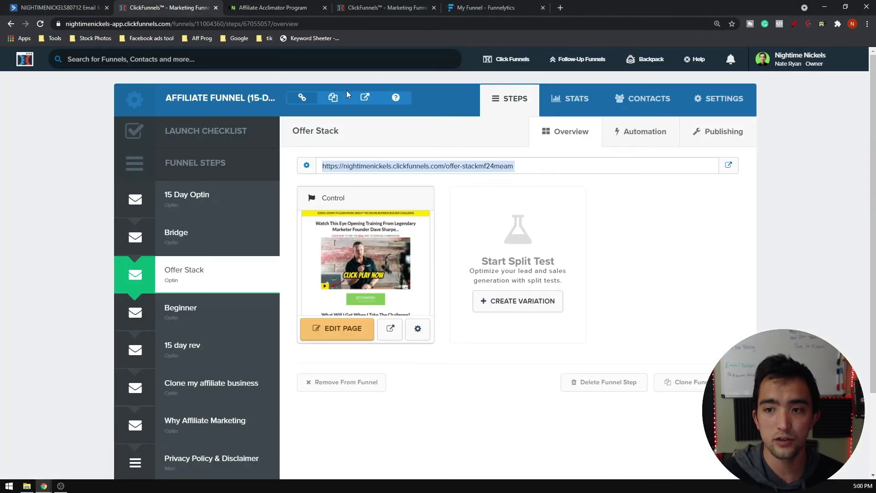
Step: Follow the live thank-you page's 'Click here for next step!' link and review The Challenge Enrollment Page
{"action": "left_click", "coordinate": [364, 97]}
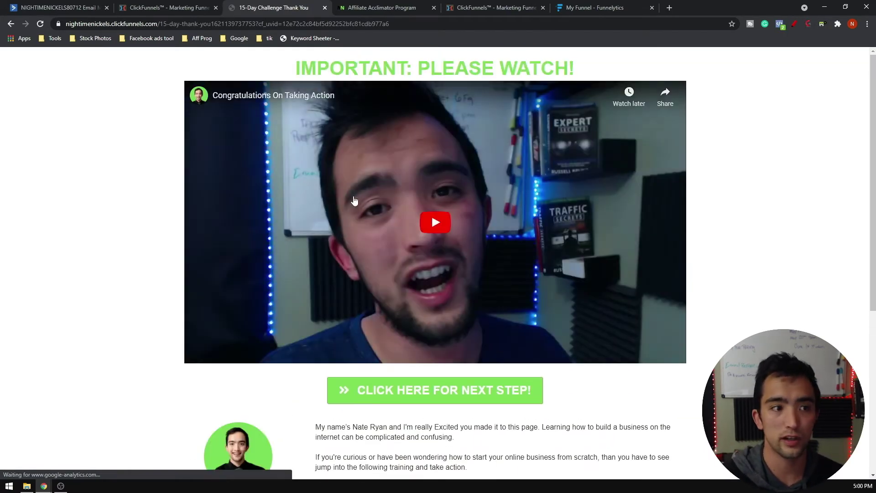
{"action": "left_click", "coordinate": [145, 8]}
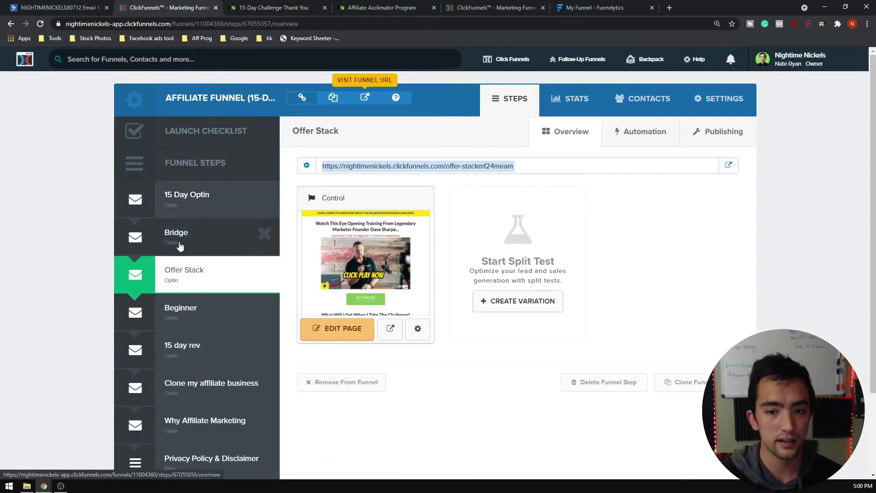
{"action": "left_click", "coordinate": [256, 7]}
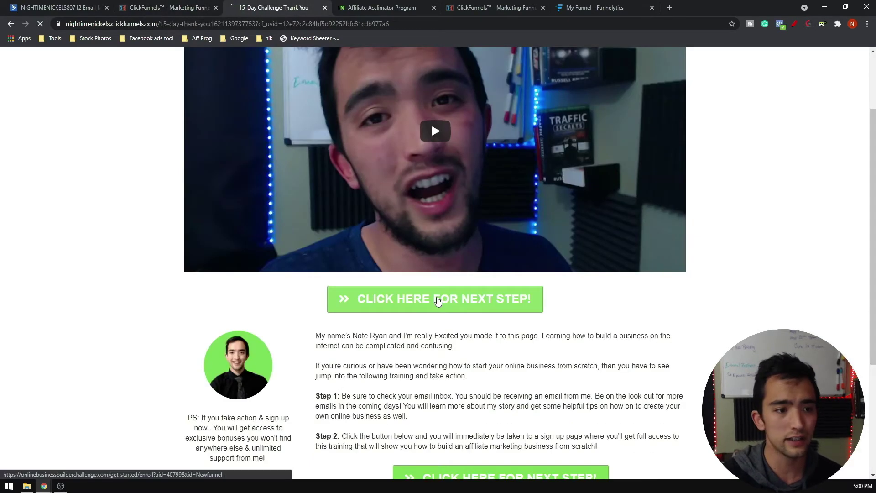
{"action": "left_click", "coordinate": [432, 300]}
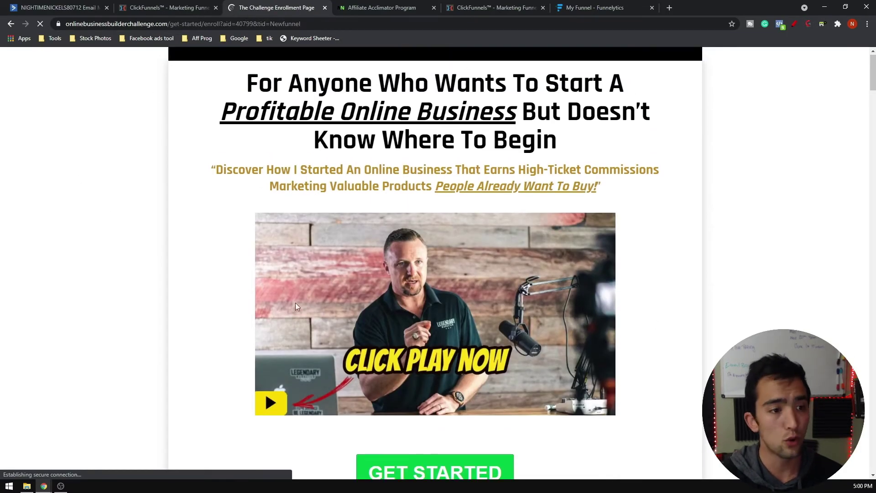
{"action": "scroll", "coordinate": [434, 337], "scroll_direction": "down", "scroll_amount": 2}
{"action": "scroll", "coordinate": [404, 329], "scroll_direction": "up", "scroll_amount": 2}
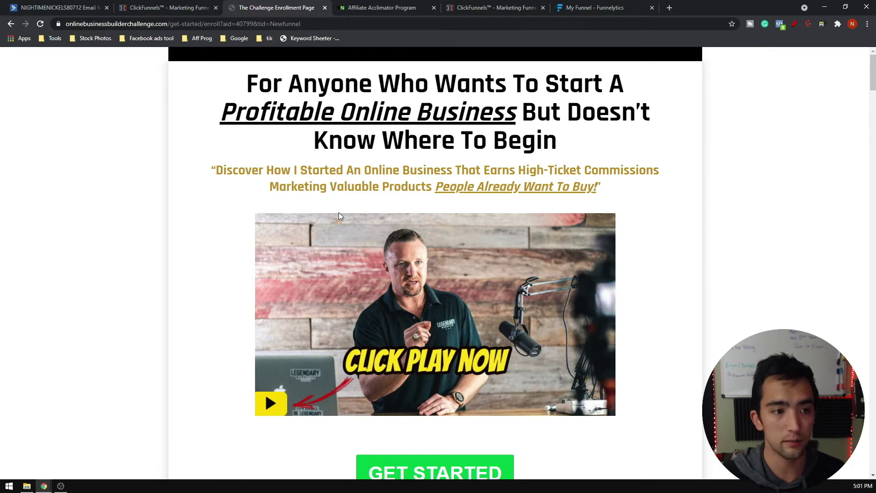
{"action": "key", "text": "ctrl+1"}
{"action": "scroll", "coordinate": [343, 238], "scroll_direction": "up", "scroll_amount": 10}
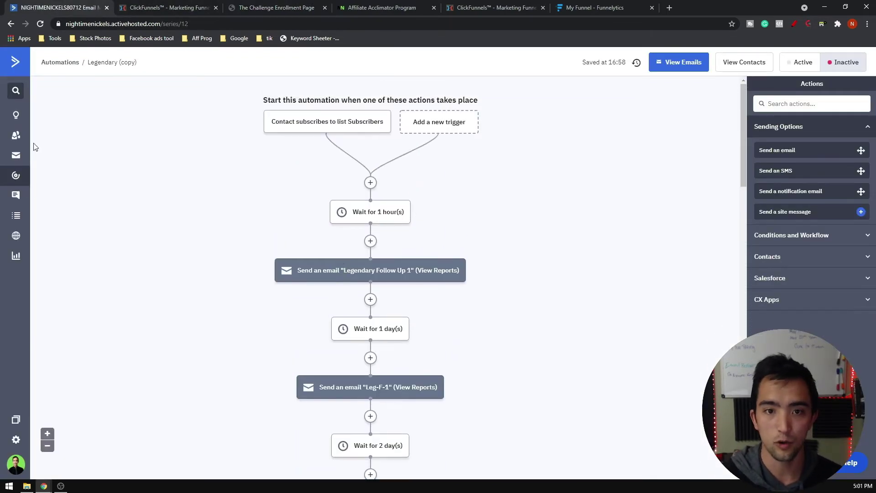
Step: Open the options dropdown for Legendary (copy) in the ActiveCampaign Automations list
{"action": "left_click", "coordinate": [14, 178]}
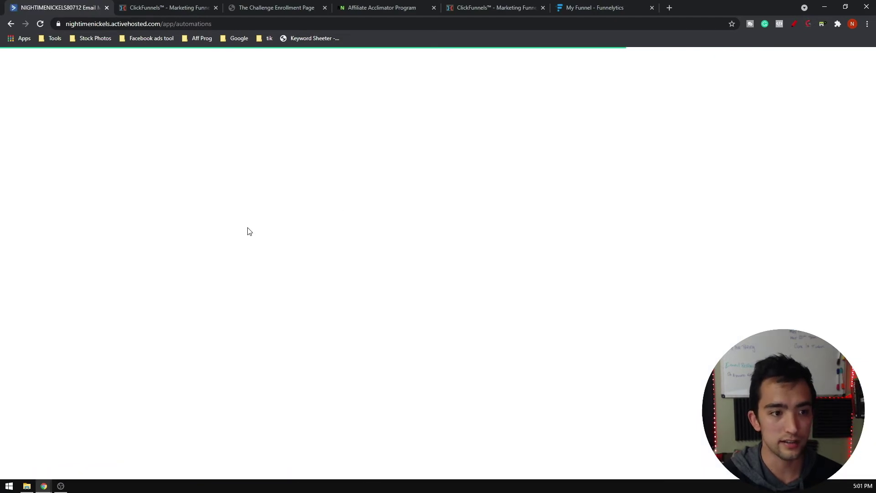
{"action": "scroll", "coordinate": [252, 338], "scroll_direction": "down", "scroll_amount": 2}
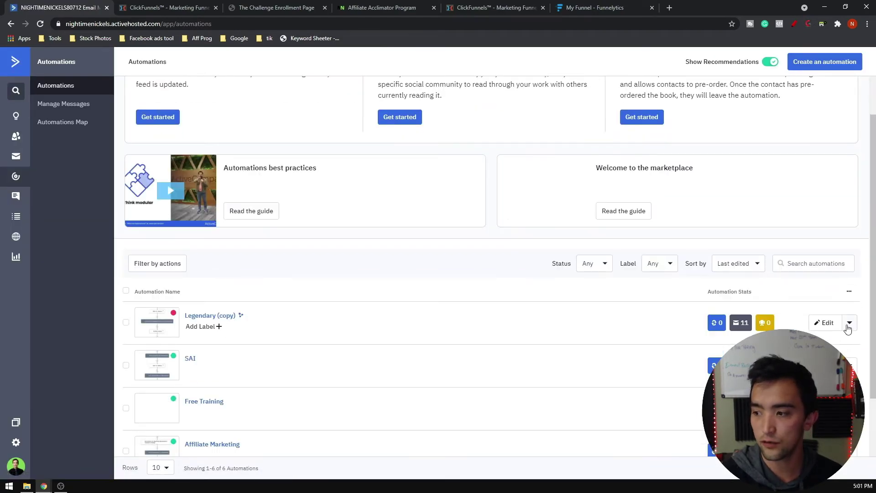
{"action": "left_click", "coordinate": [850, 323]}
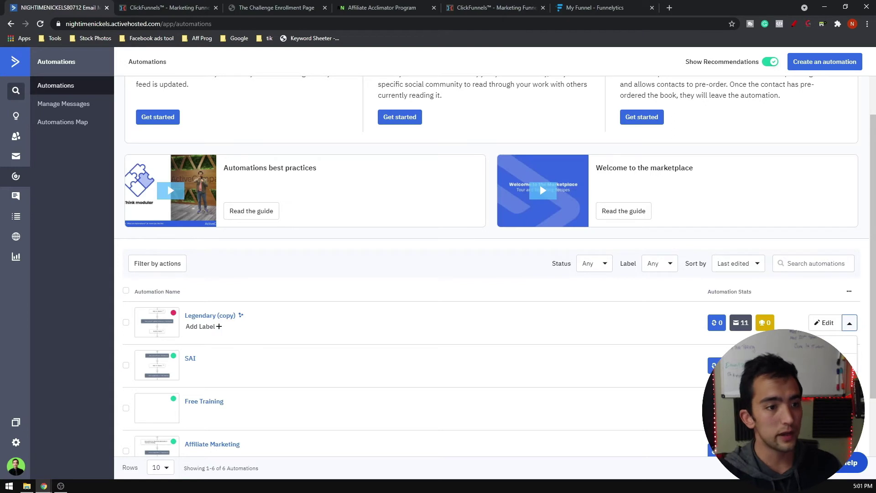